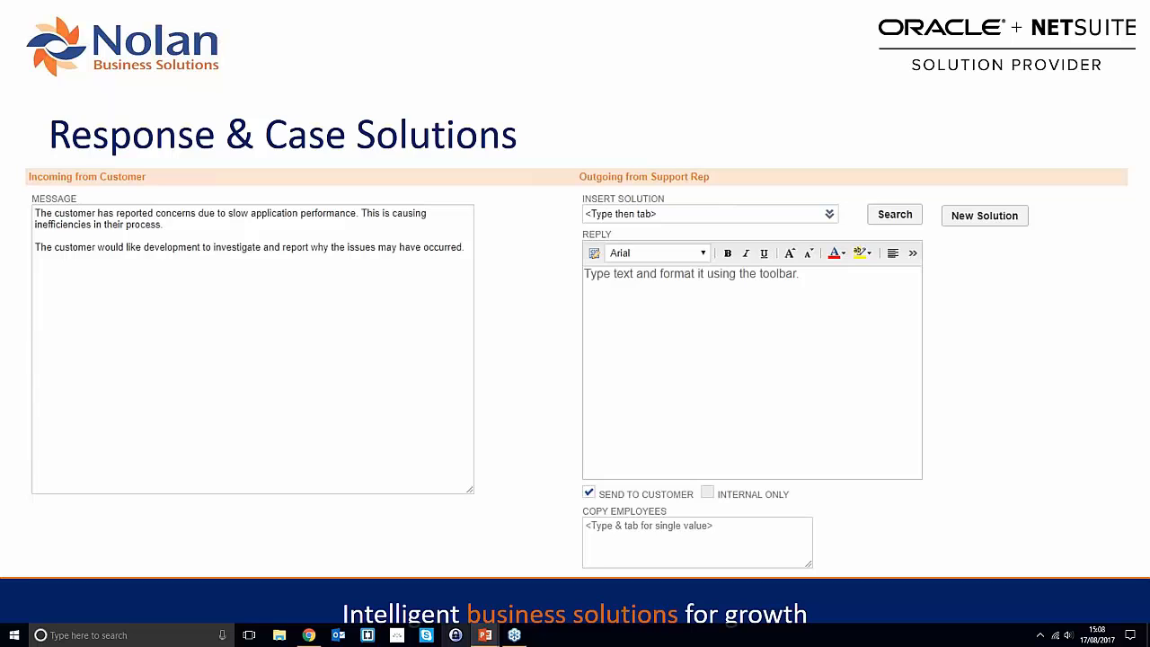
- Reveal the stored case solutions list, then advance to the Support Metrics slide
key(Right)
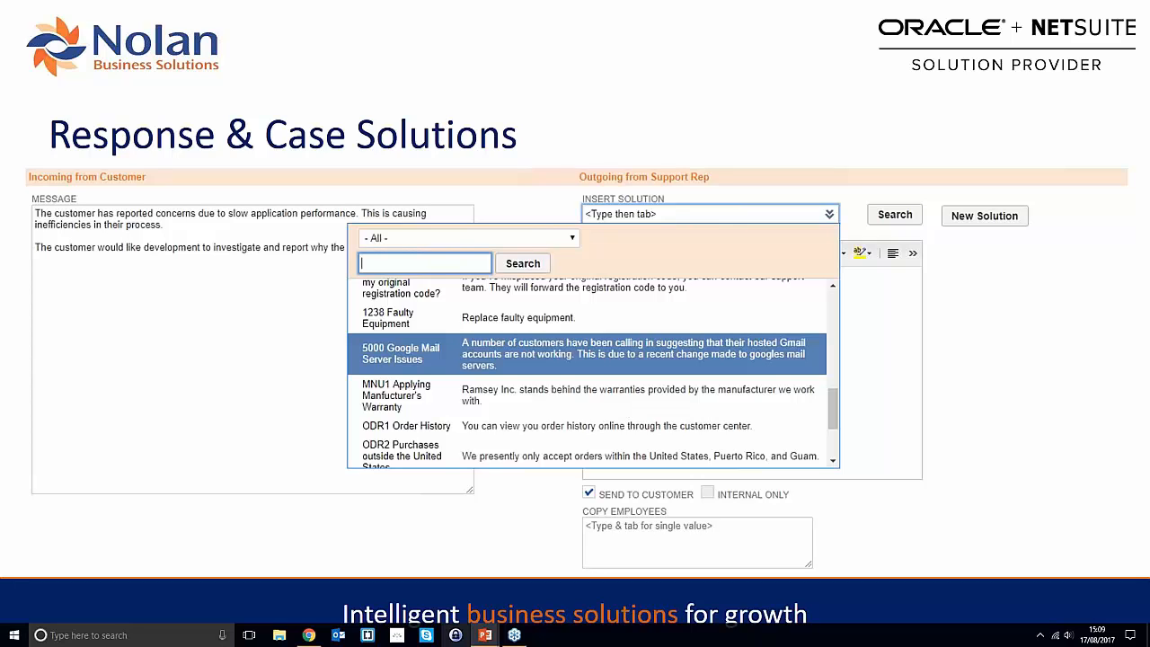
key(Right)
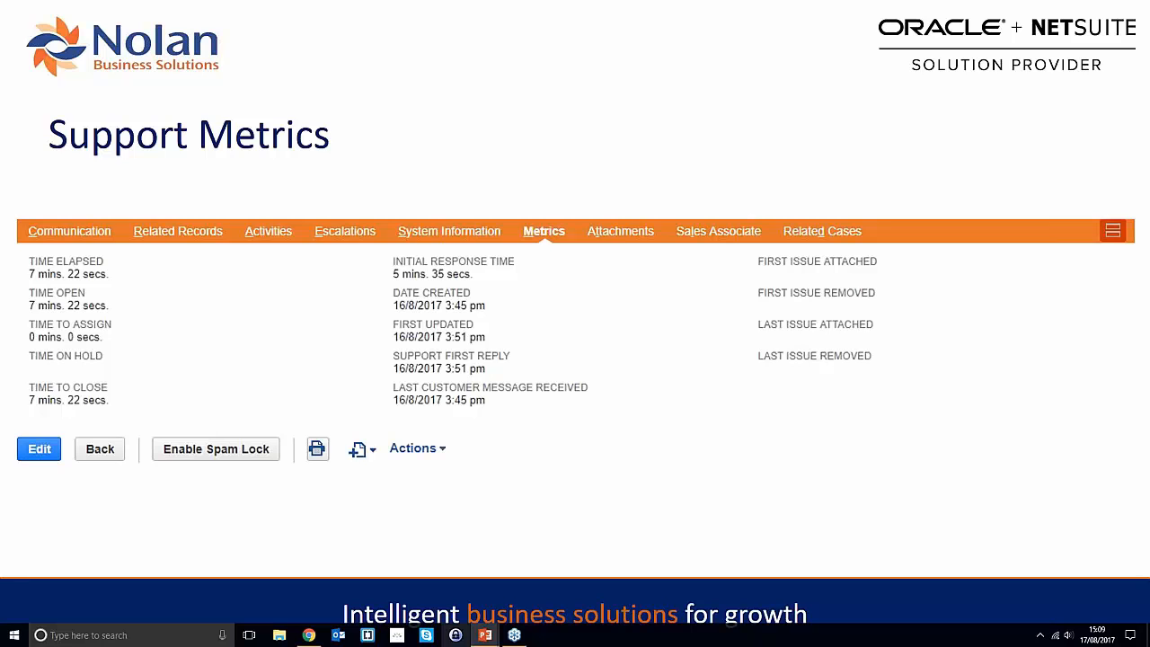
- Show the Cases > Reports screenshot, advance to the Demo slide, and end the slide show
key(Right)
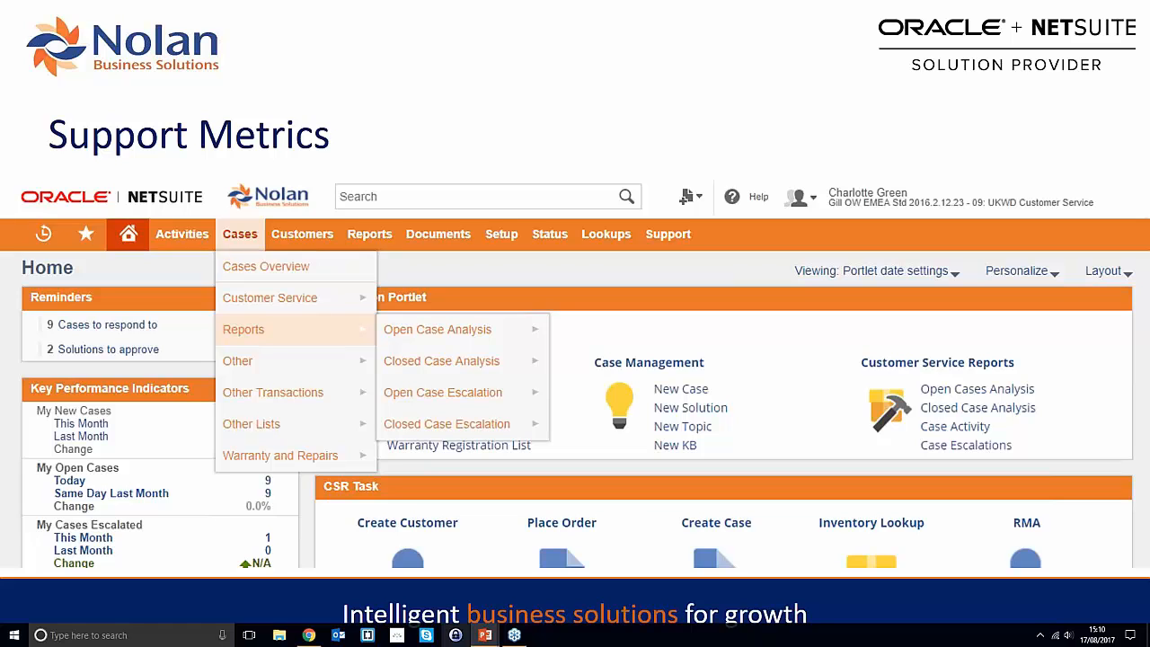
key(Right)
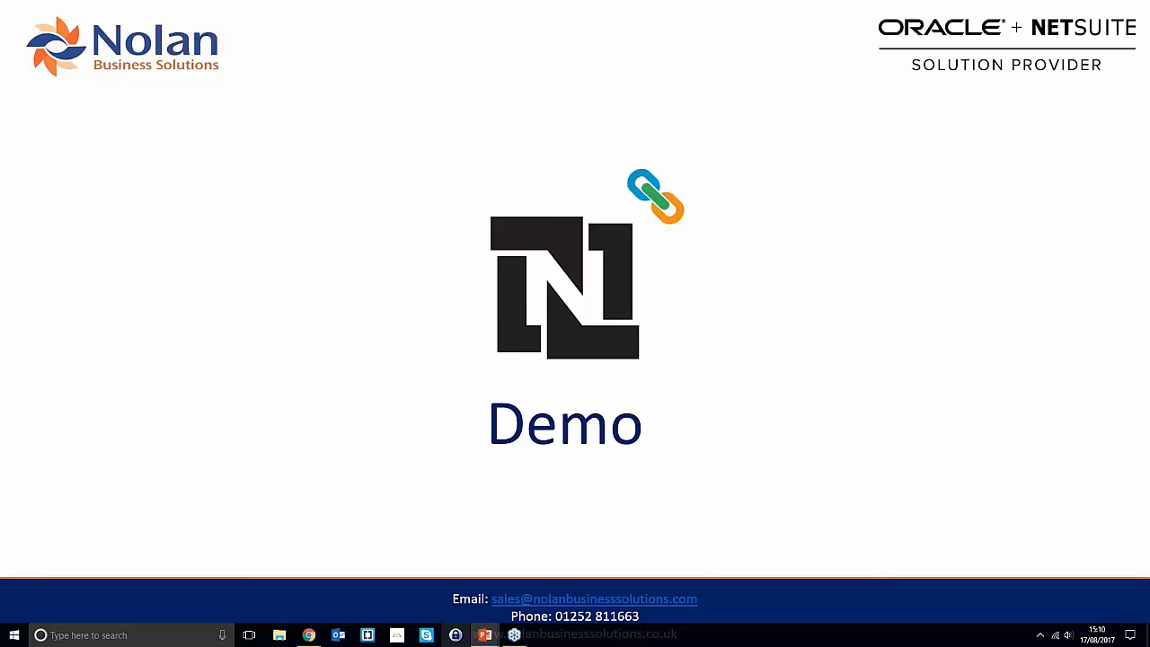
key(Escape)
- Switch to NetSuite in Chrome and expand the home dashboard's Navigation Portlet
key(alt+Tab)
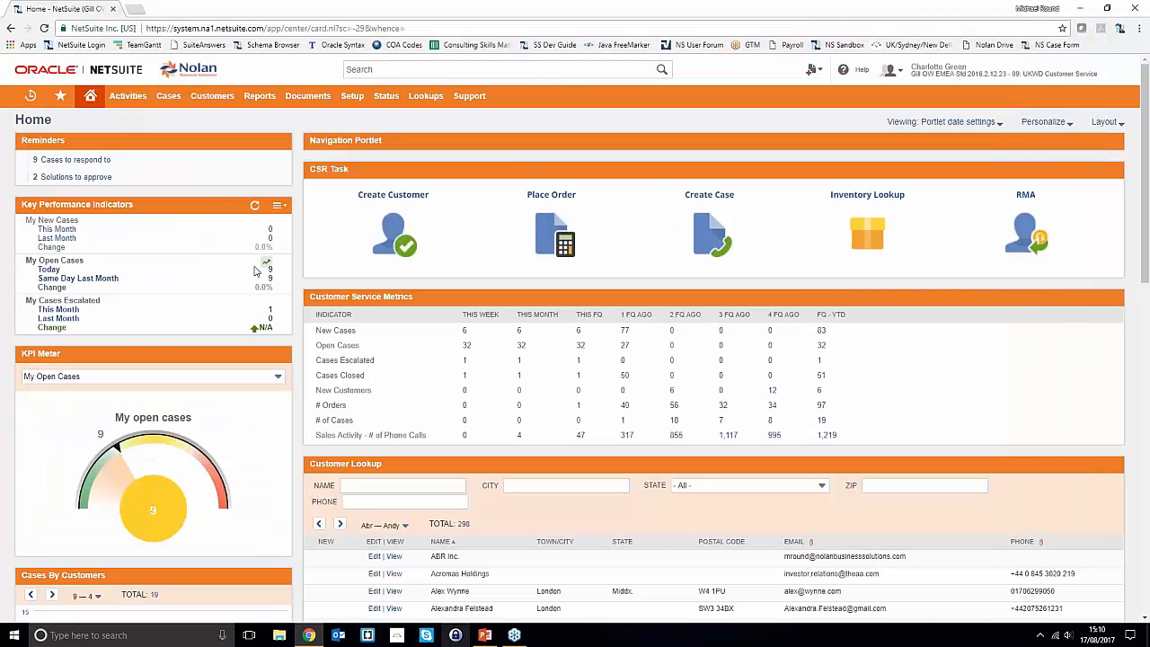
click(438, 136)
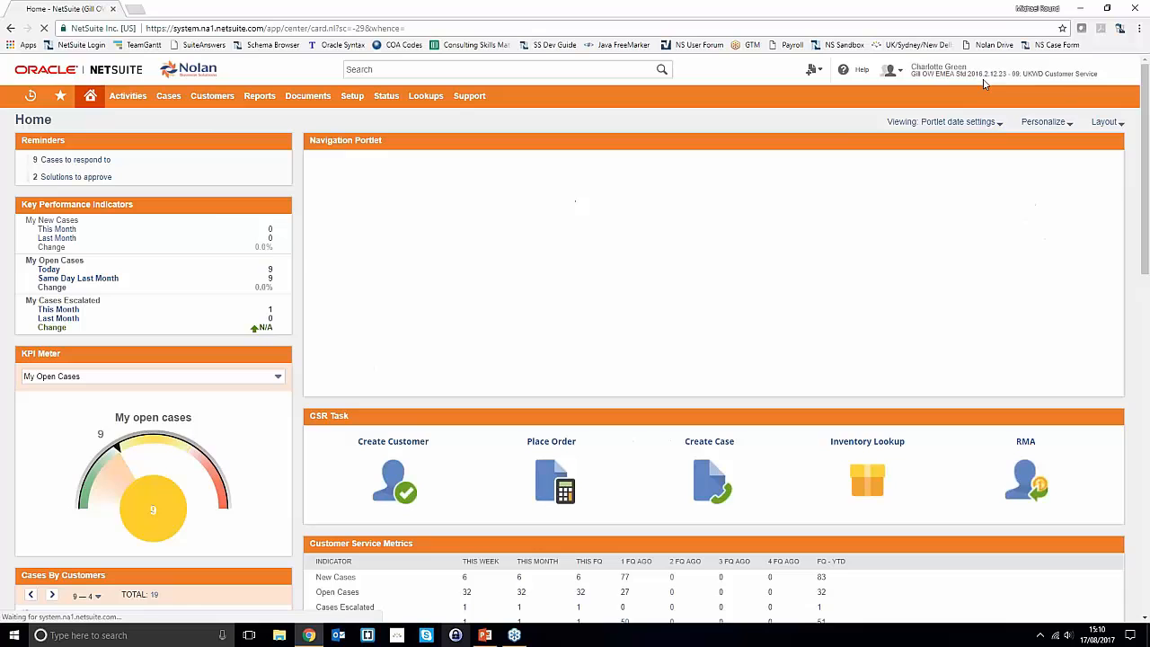
mouse_move(1071, 64)
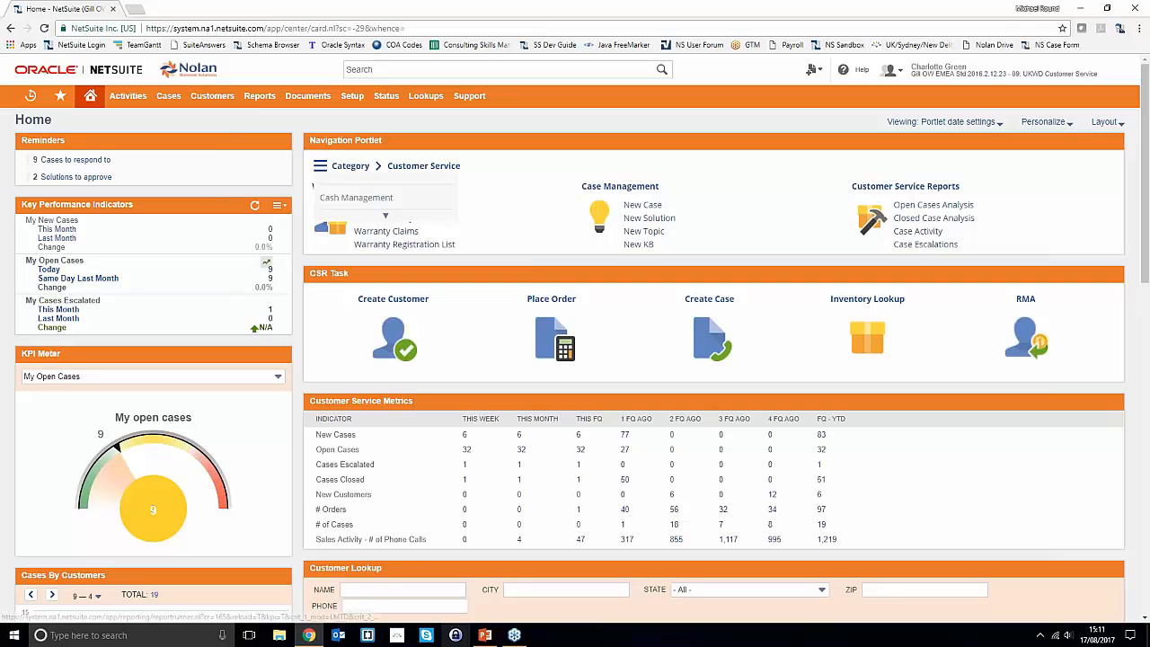
click(278, 355)
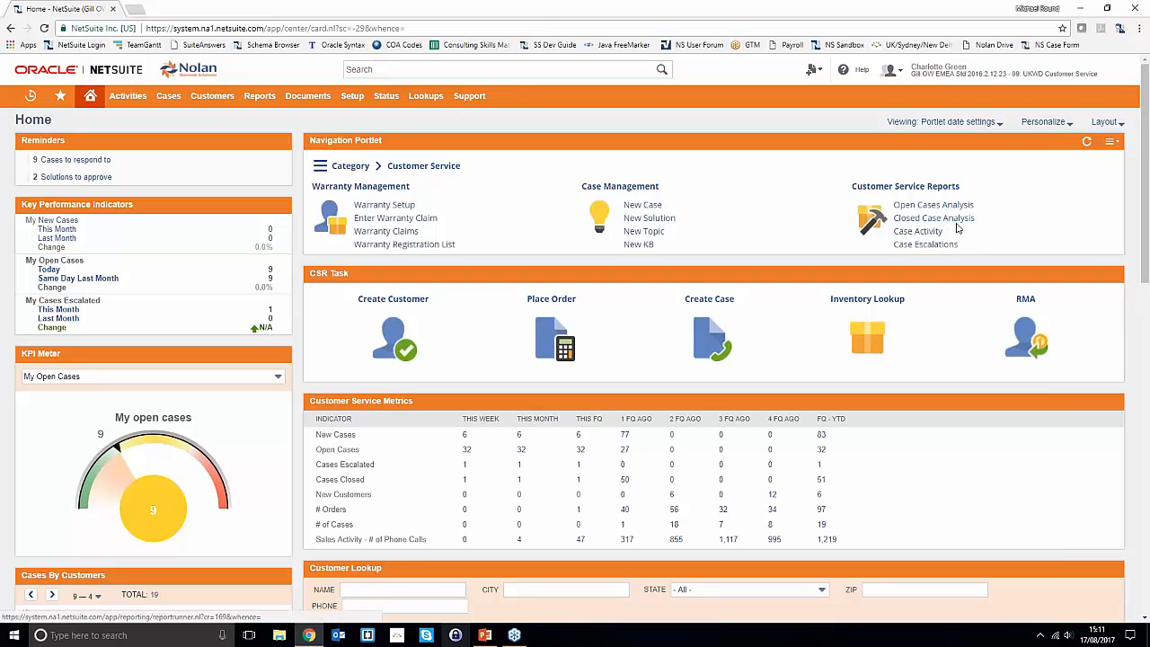
scroll(966, 243, down, 1)
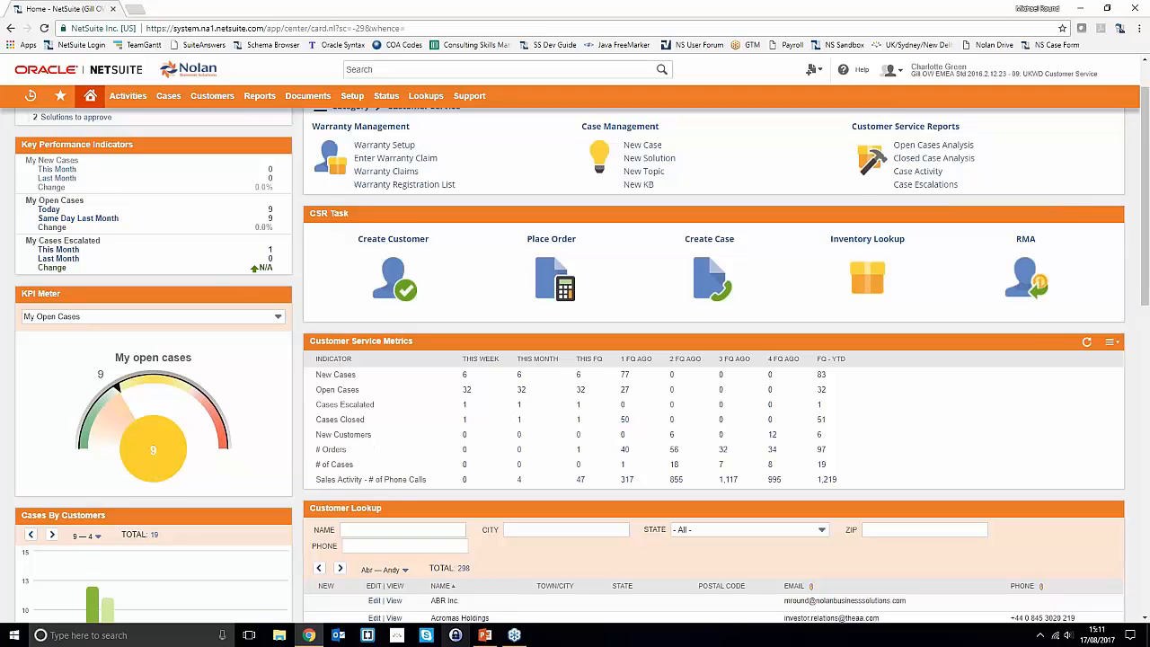
scroll(401, 350, up, 1)
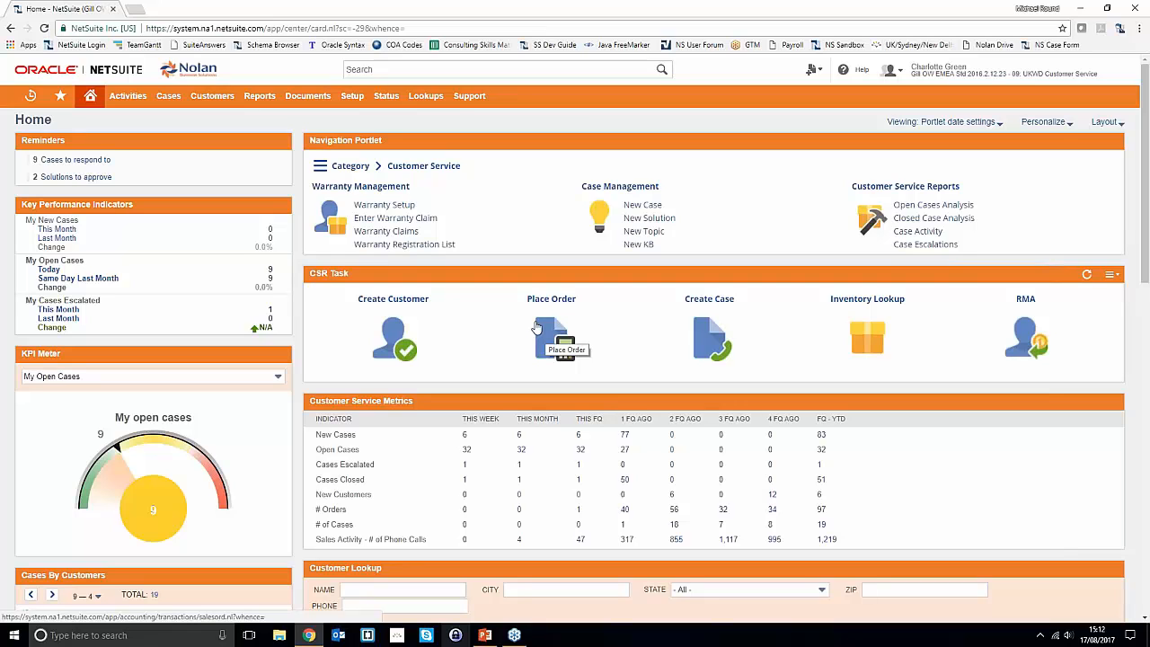
scroll(454, 554, down, 1)
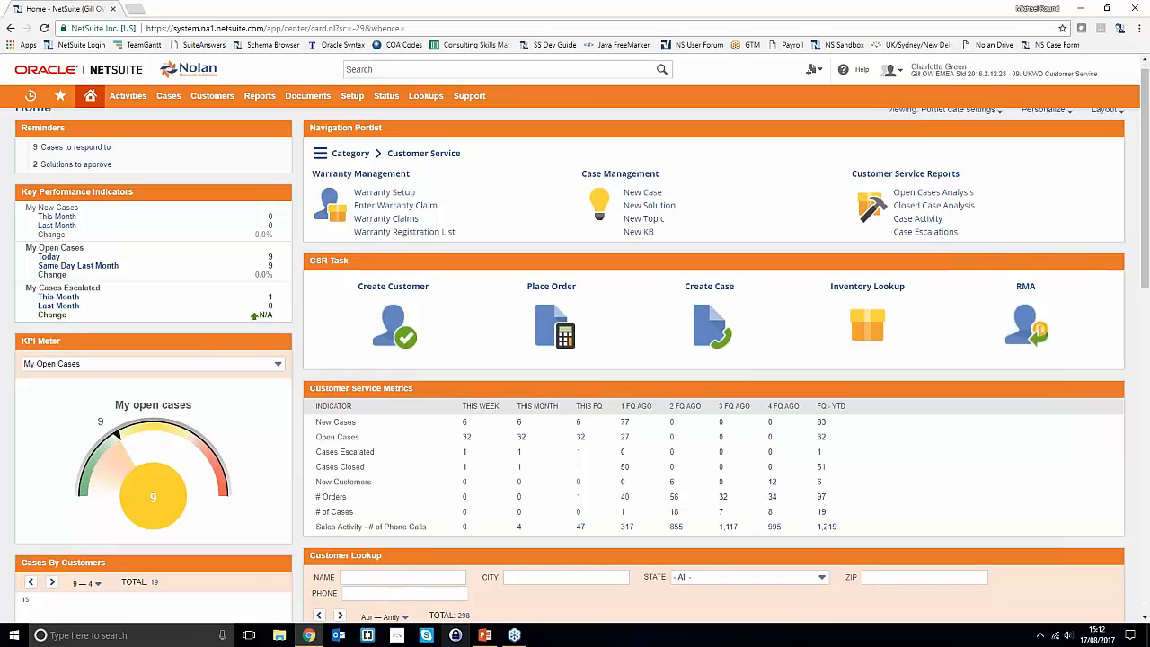
scroll(455, 539, down, 2)
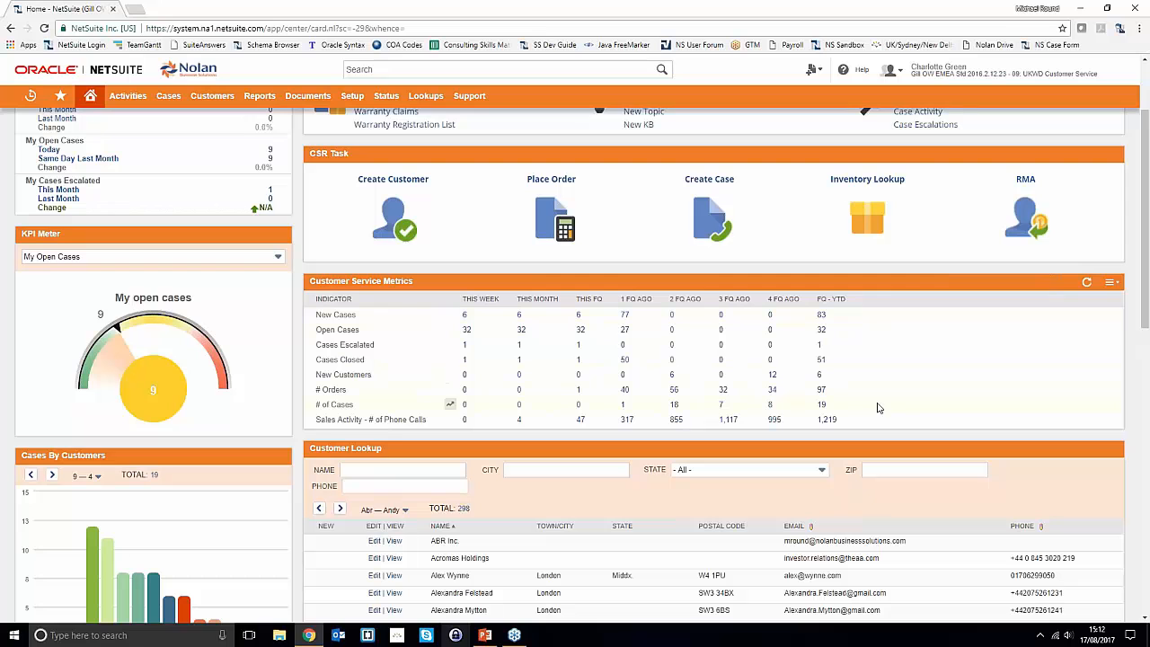
scroll(853, 392, down, 3)
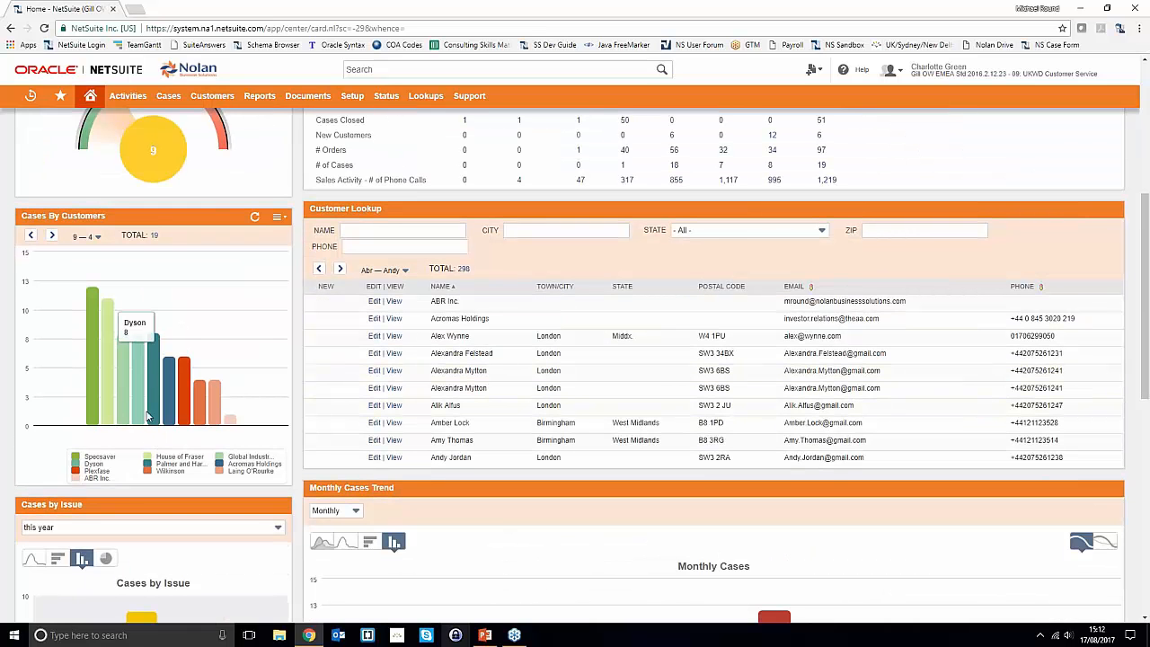
mouse_move(160, 413)
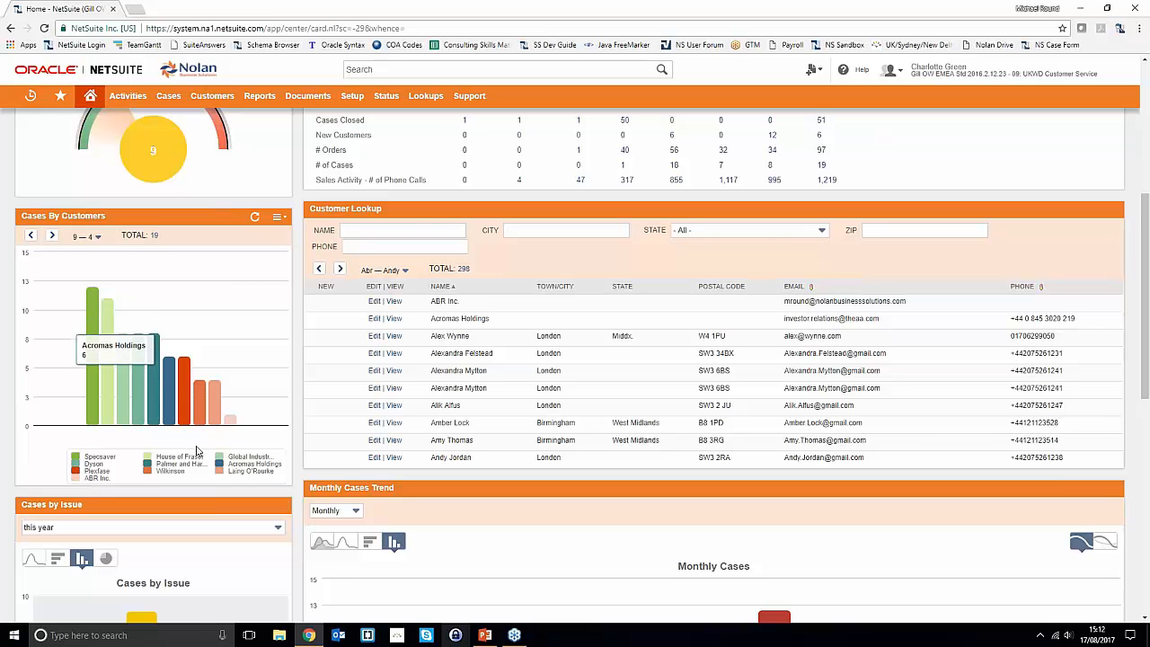
scroll(218, 453, down, 2)
scroll(187, 463, down, 2)
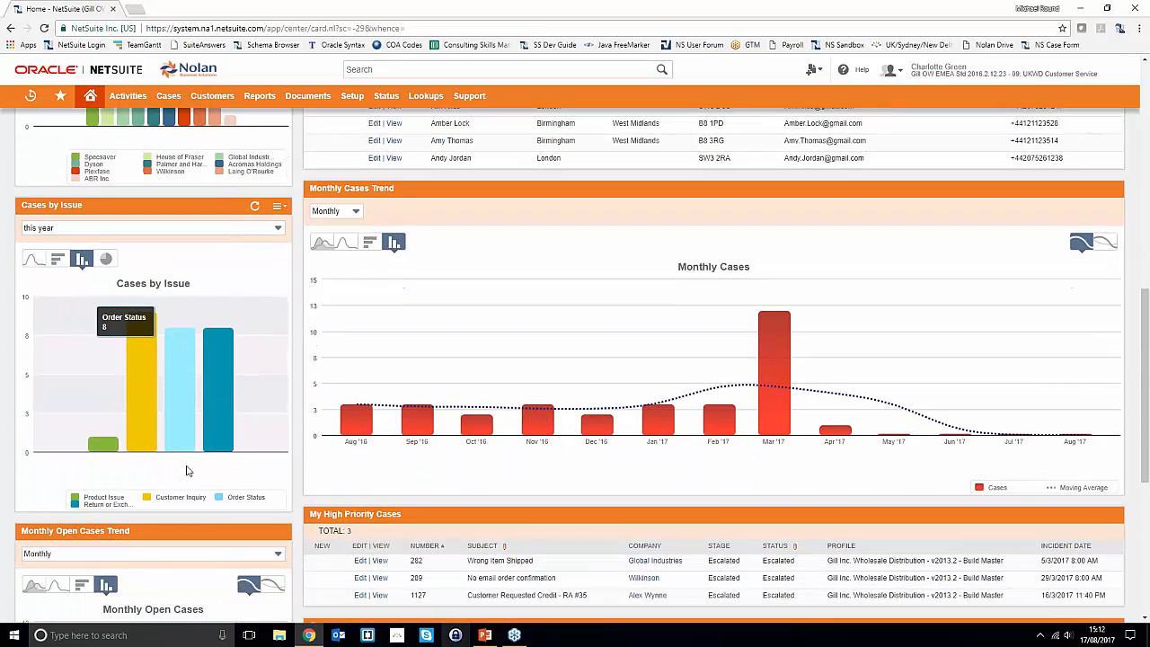
scroll(193, 464, down, 2)
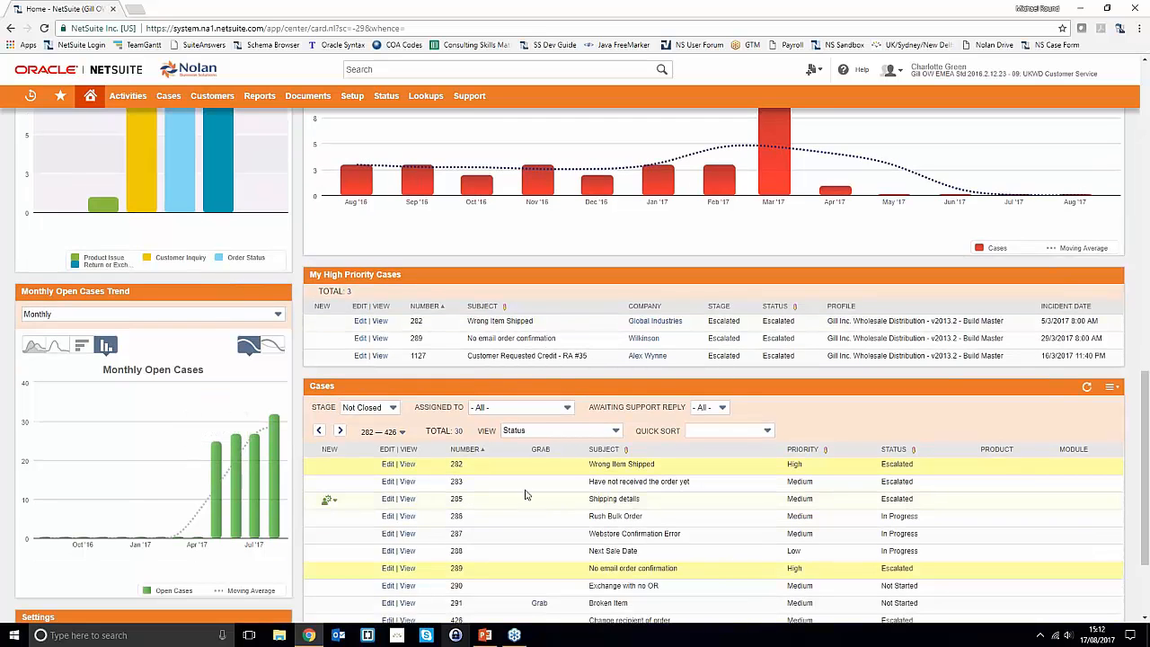
scroll(521, 483, down, 1)
scroll(518, 482, up, 10)
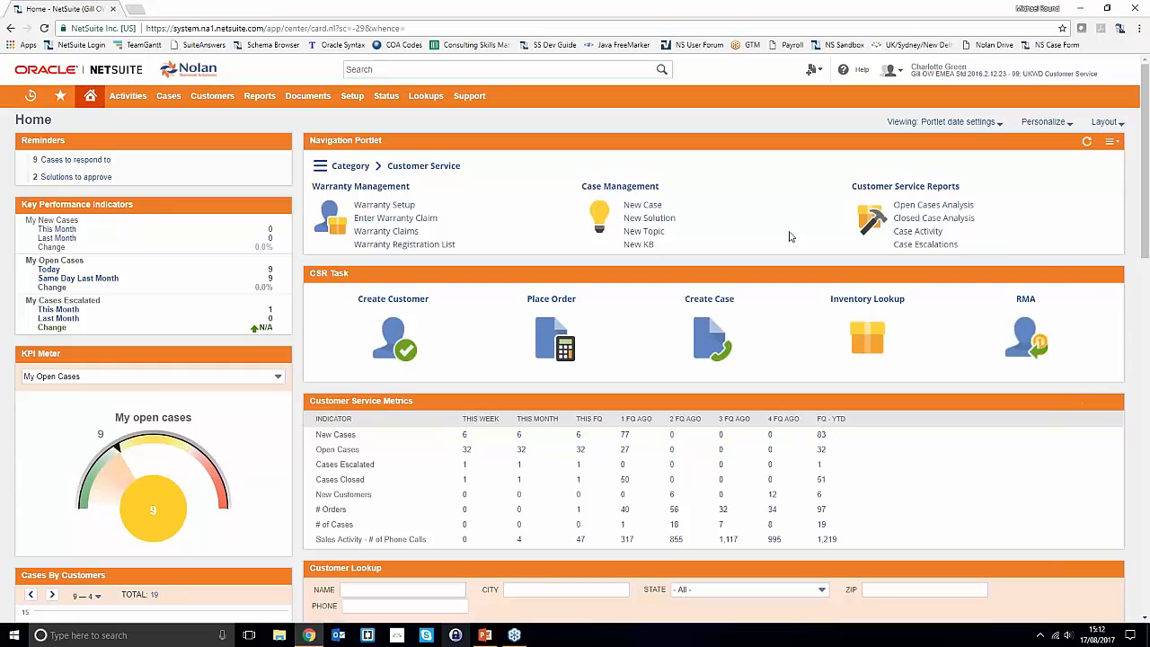
click(642, 208)
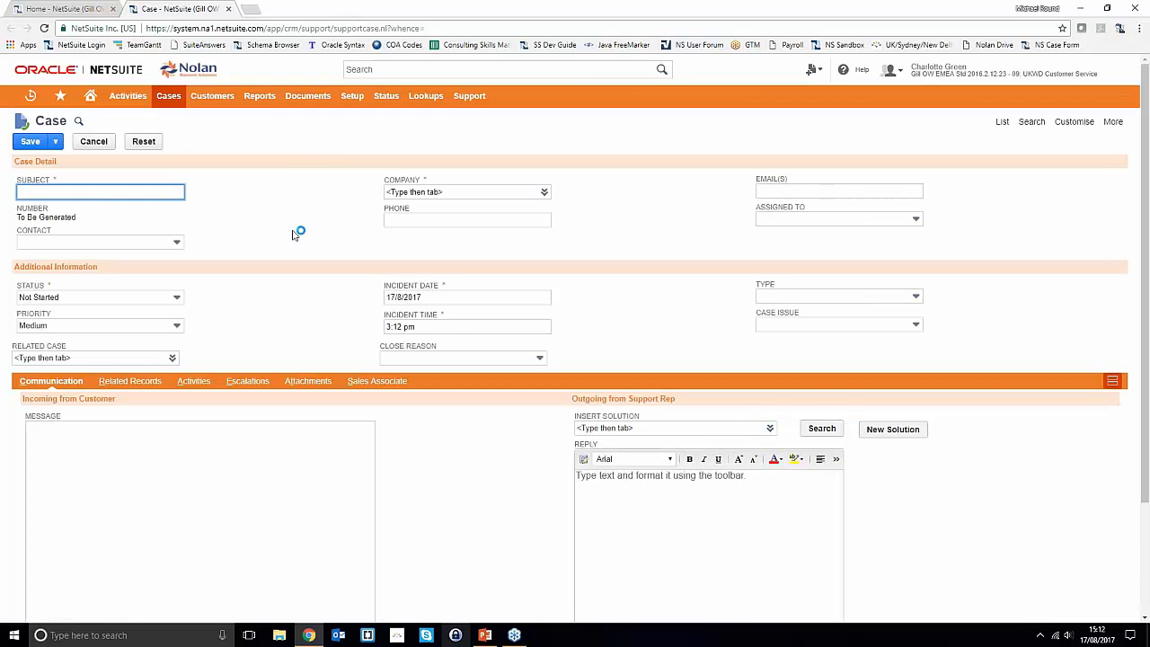
click(229, 9)
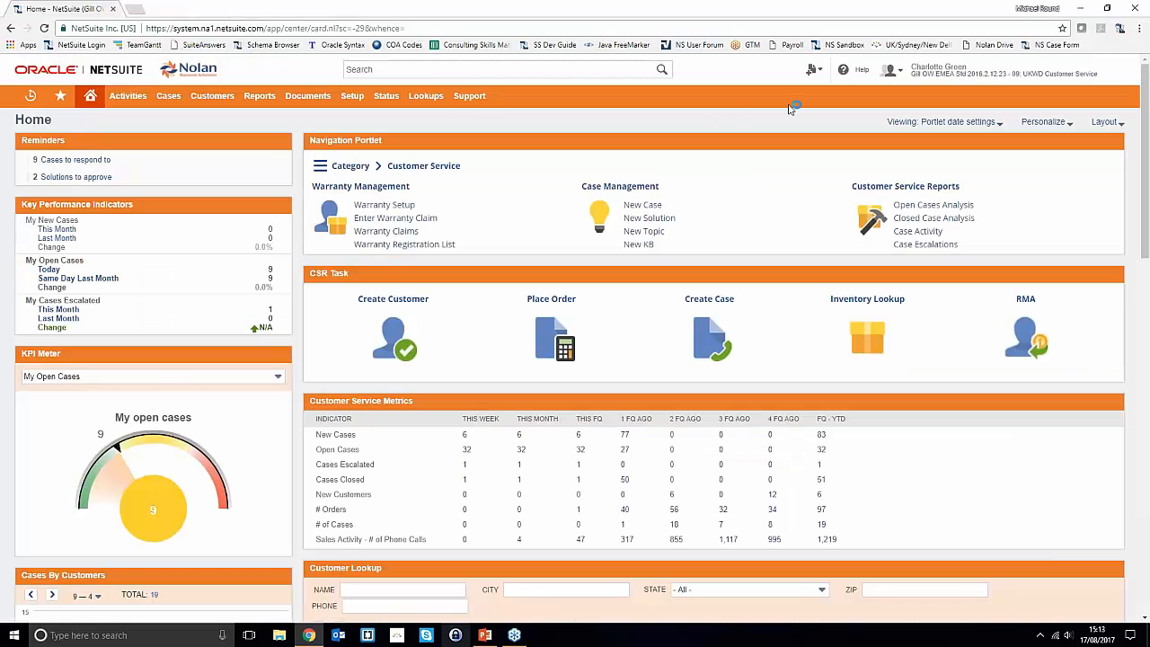
mouse_move(812, 75)
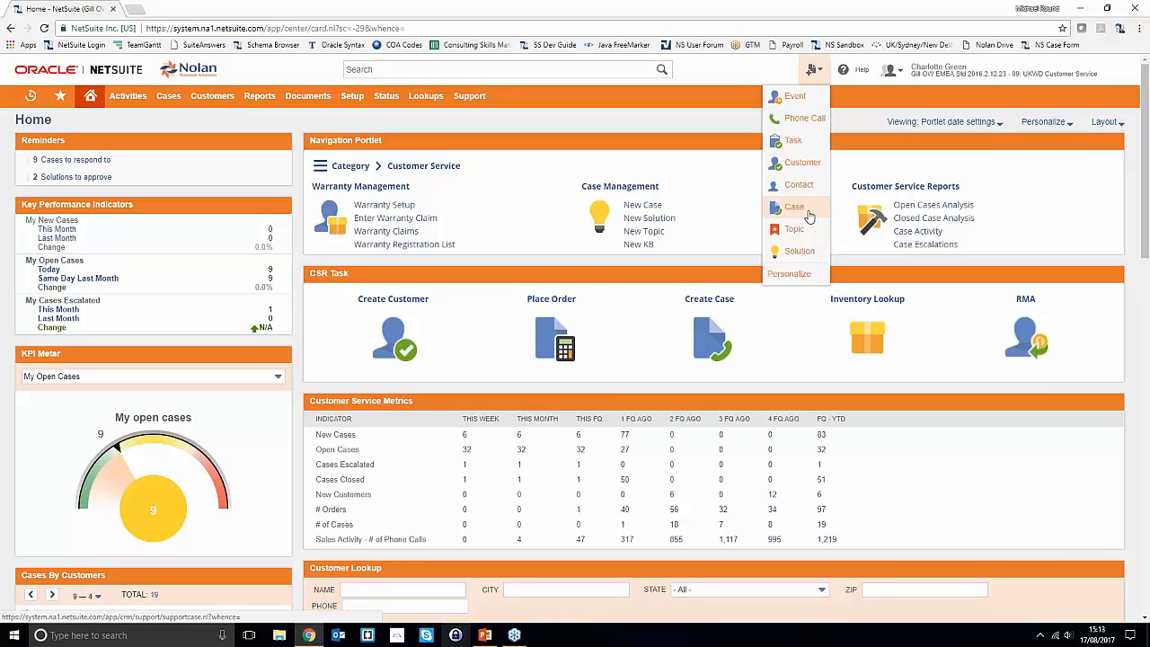
mouse_move(166, 97)
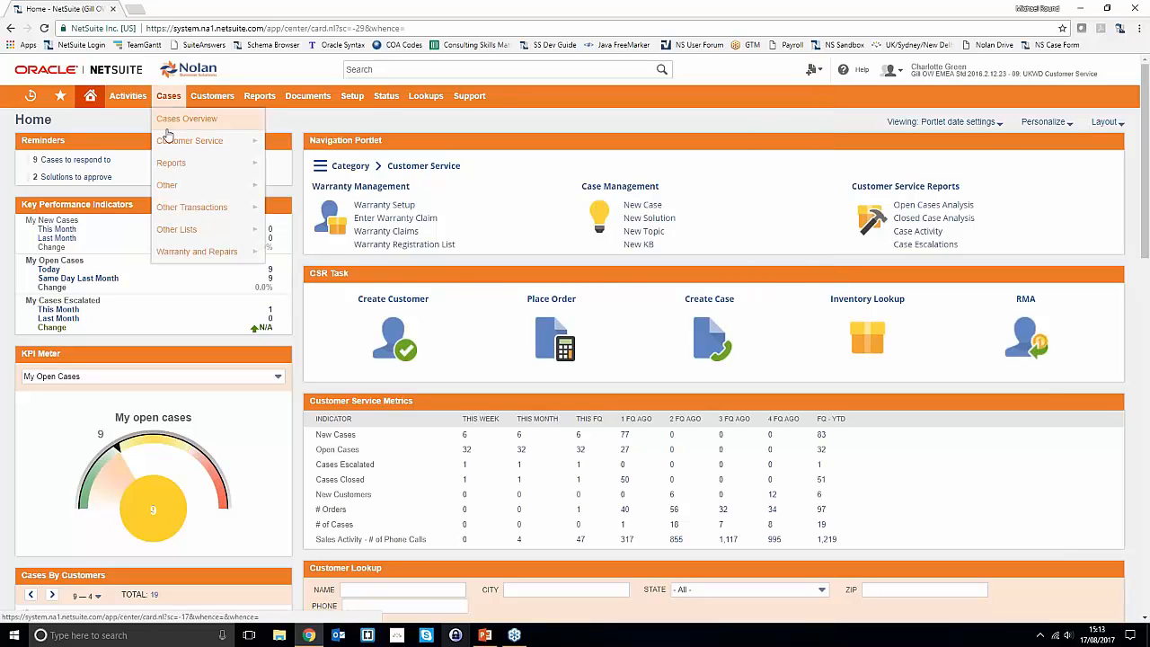
mouse_move(176, 142)
mouse_move(293, 142)
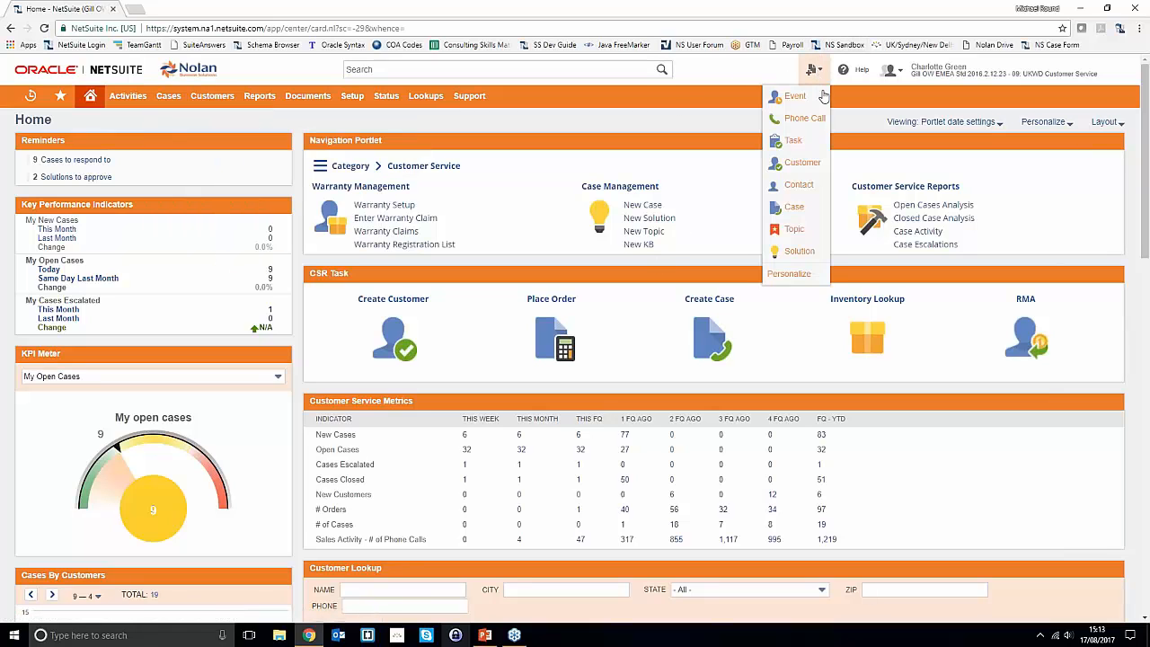
- Create a new Case from the Create New menu, leaving the Contact field unselected
click(802, 165)
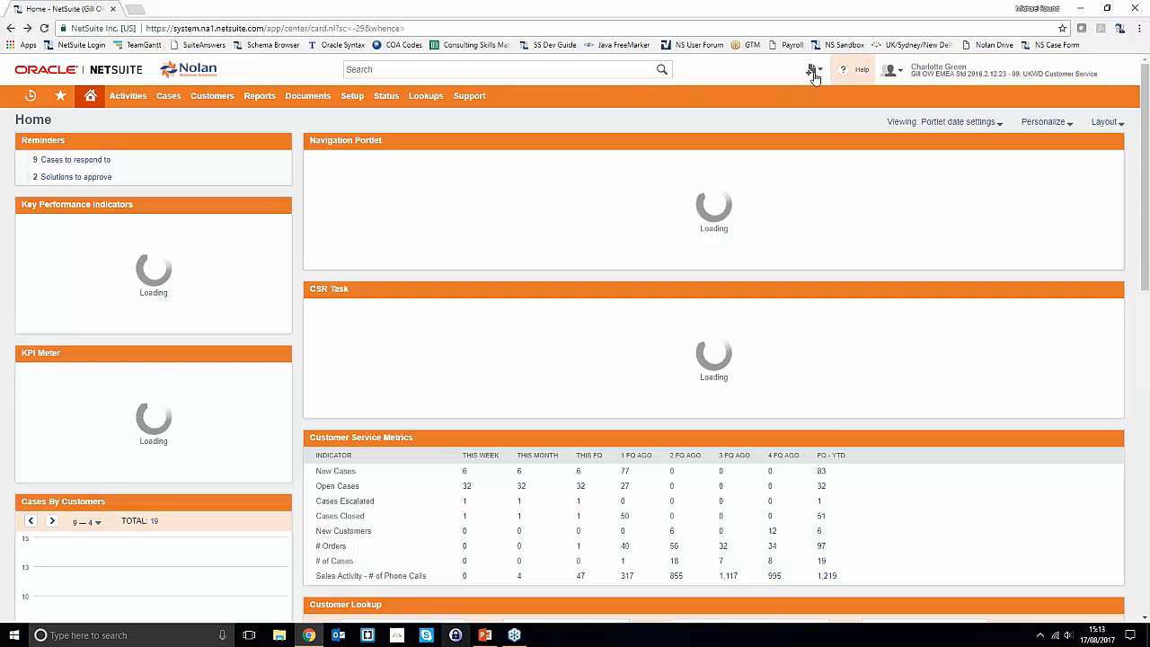
mouse_move(814, 77)
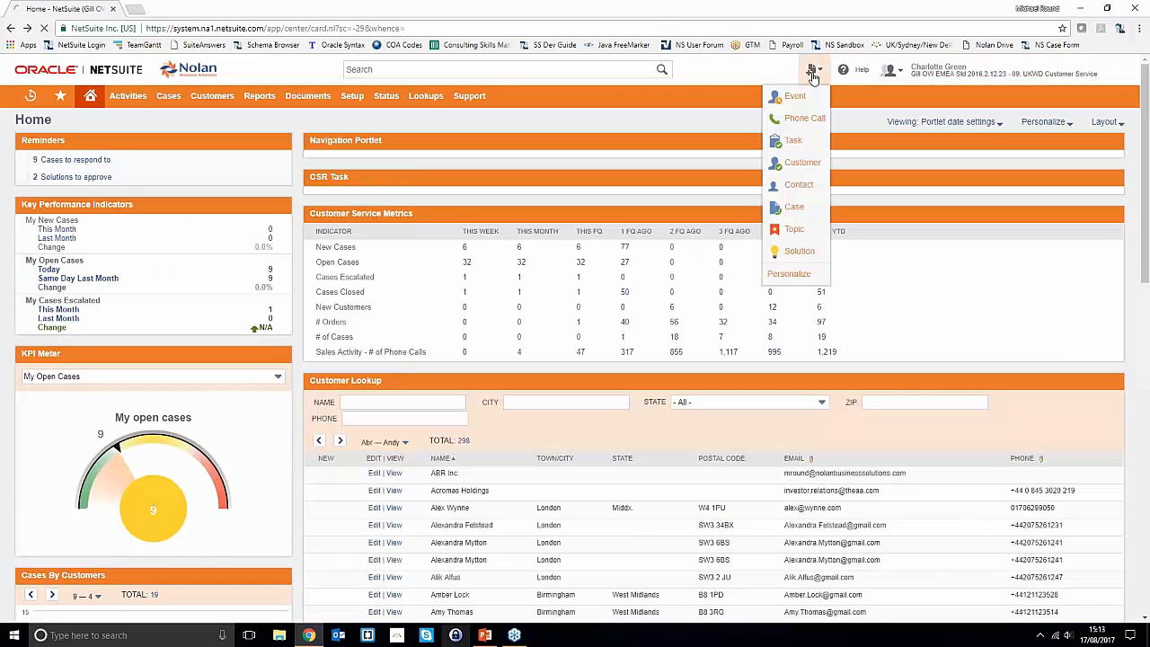
click(794, 209)
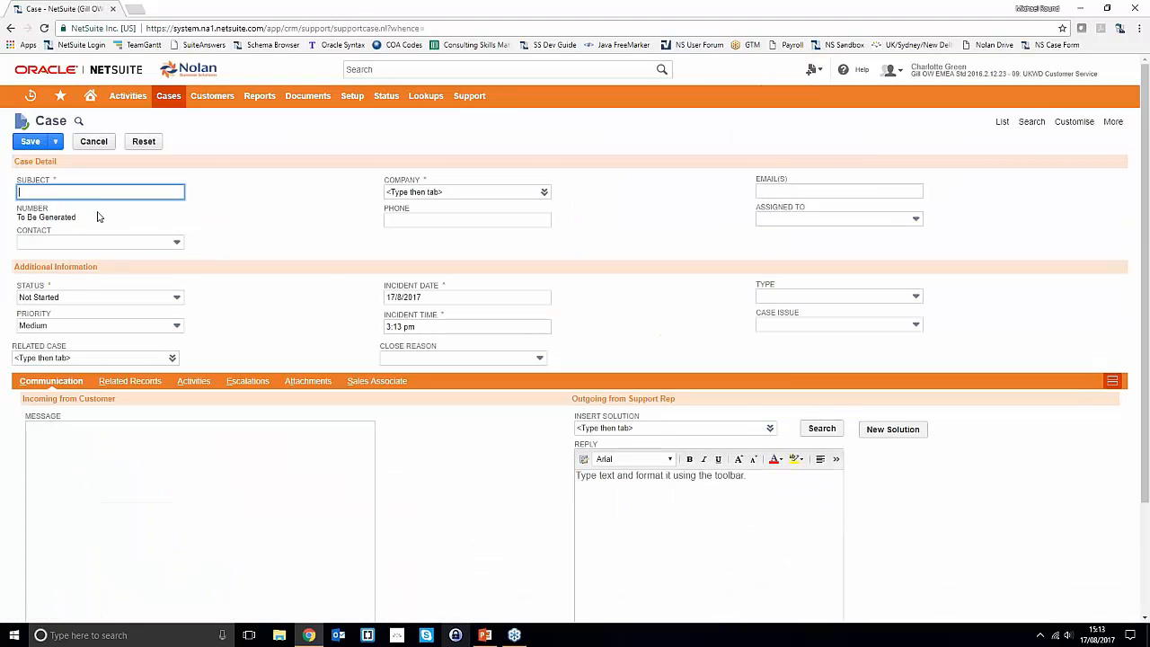
click(61, 244)
click(265, 190)
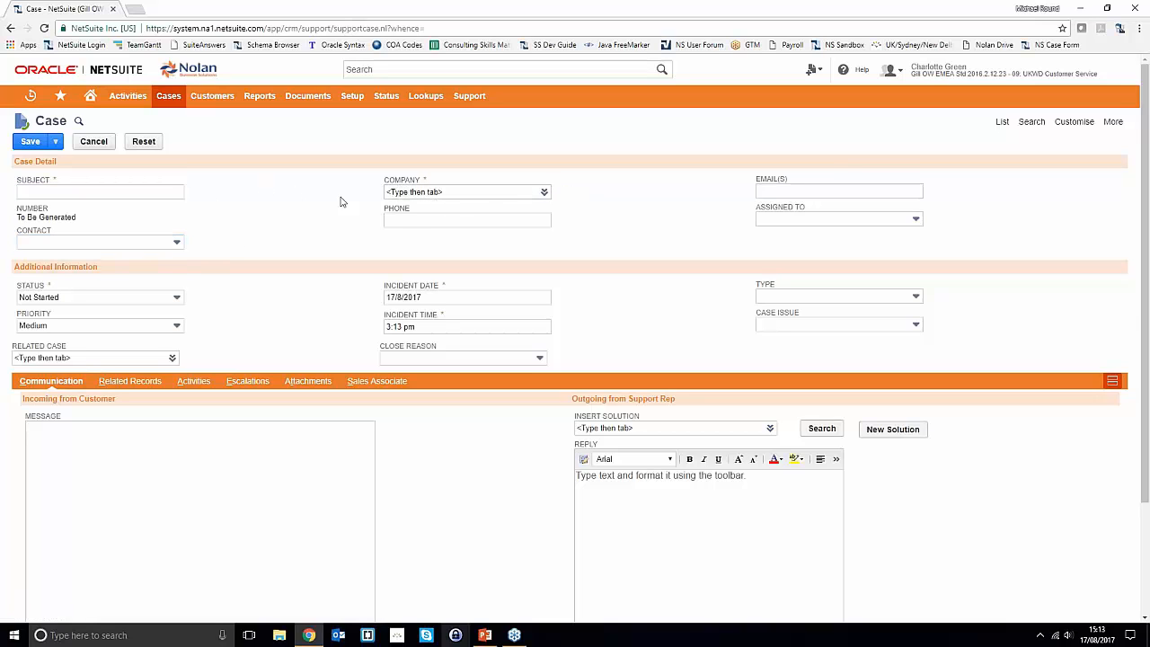
click(101, 241)
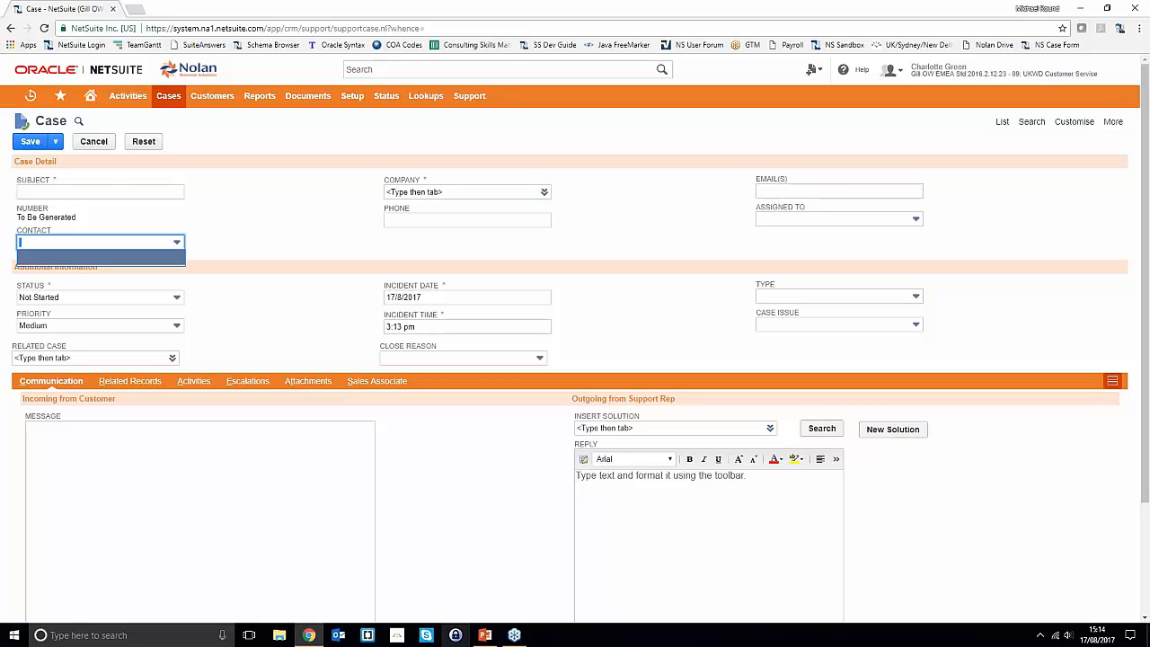
click(298, 267)
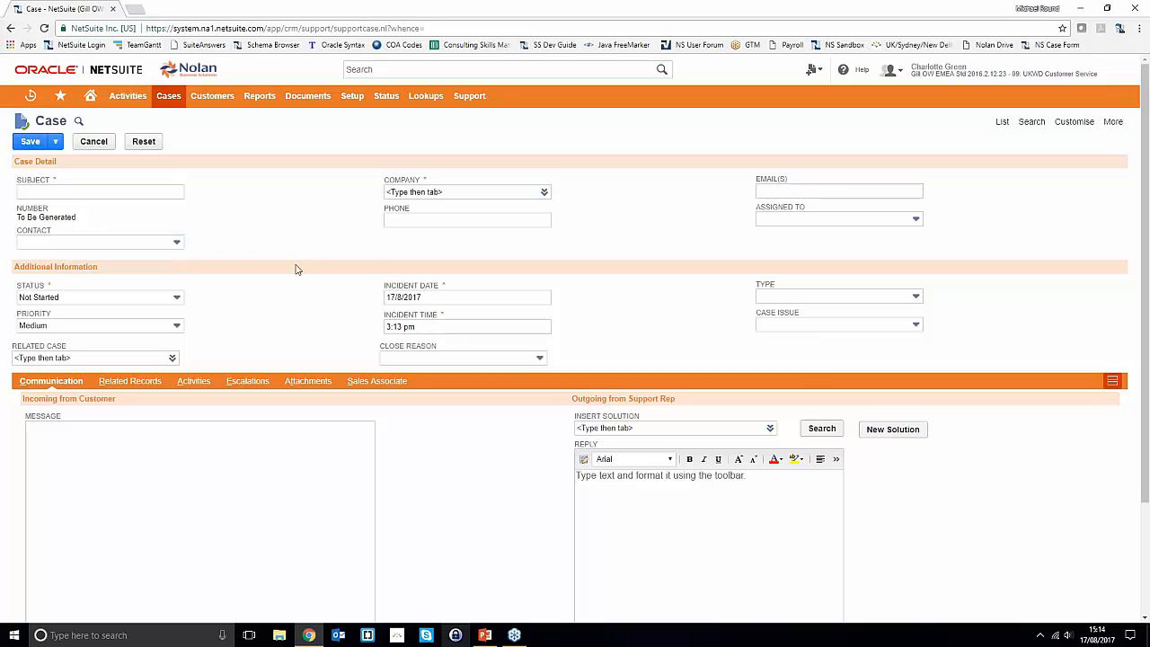
- Load the Contact Us case form in a new tab and enter subject 'Hosted Googlemail Issues'
click(134, 12)
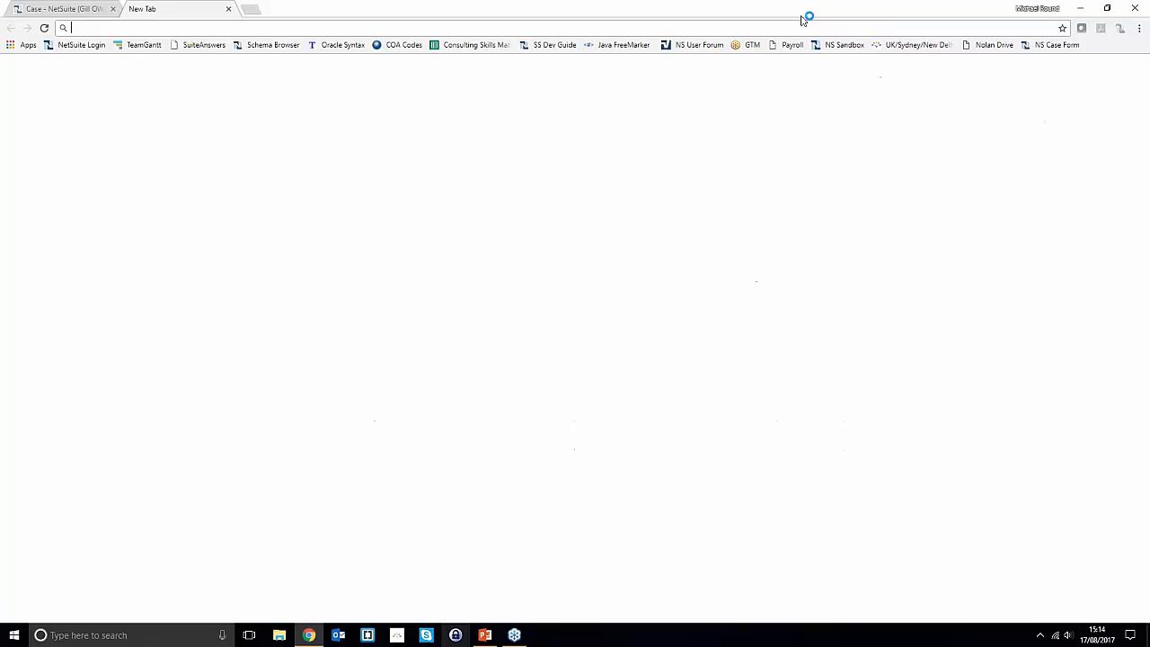
click(1040, 45)
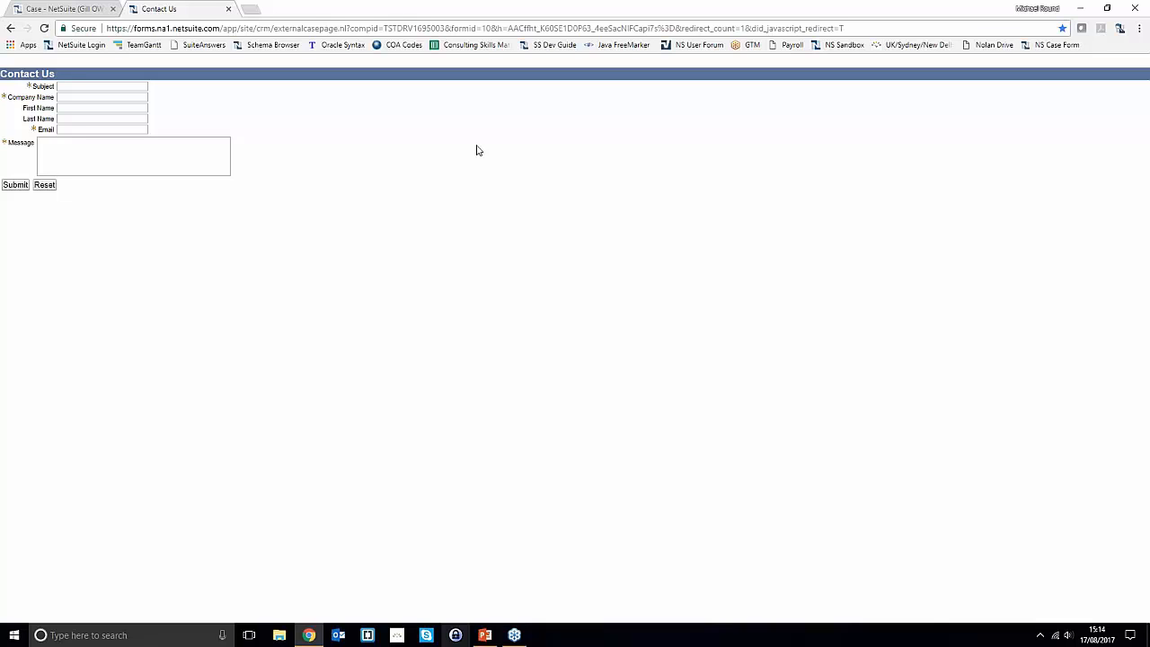
click(103, 87)
text(Hosted Googlemail Issues)
key(Tab)
- Fill in company ABR Inc., the contact's first and last name, and their e-mail address
text(ABR)
key(Down)
key(Tab)
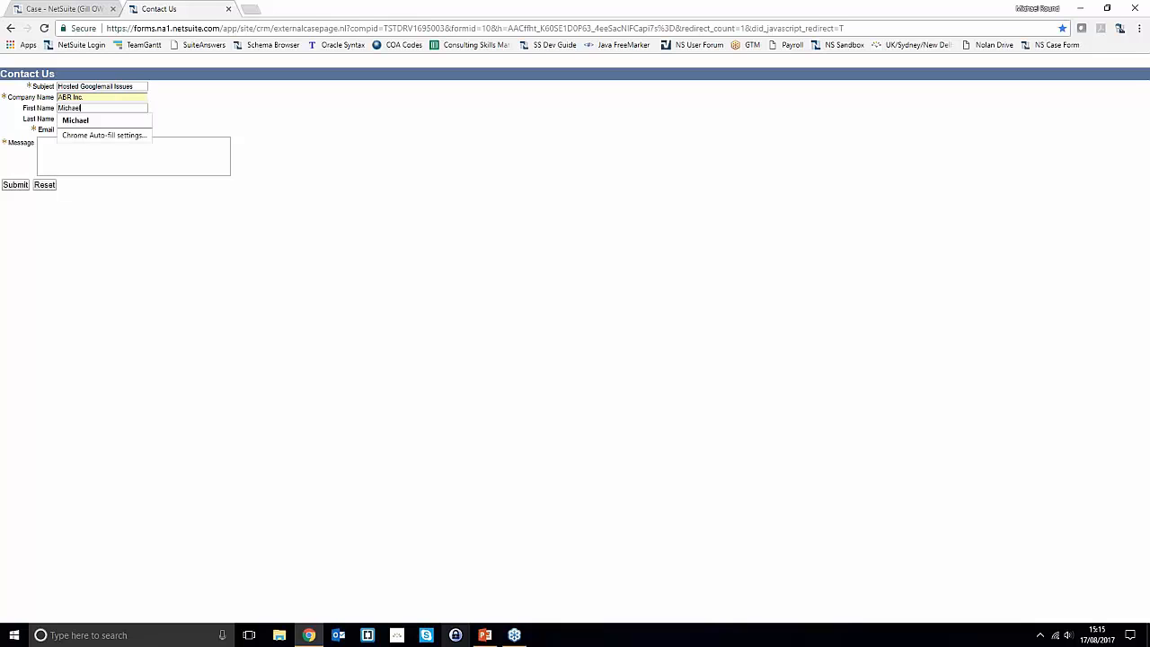
key(Tab)
key(Tab)
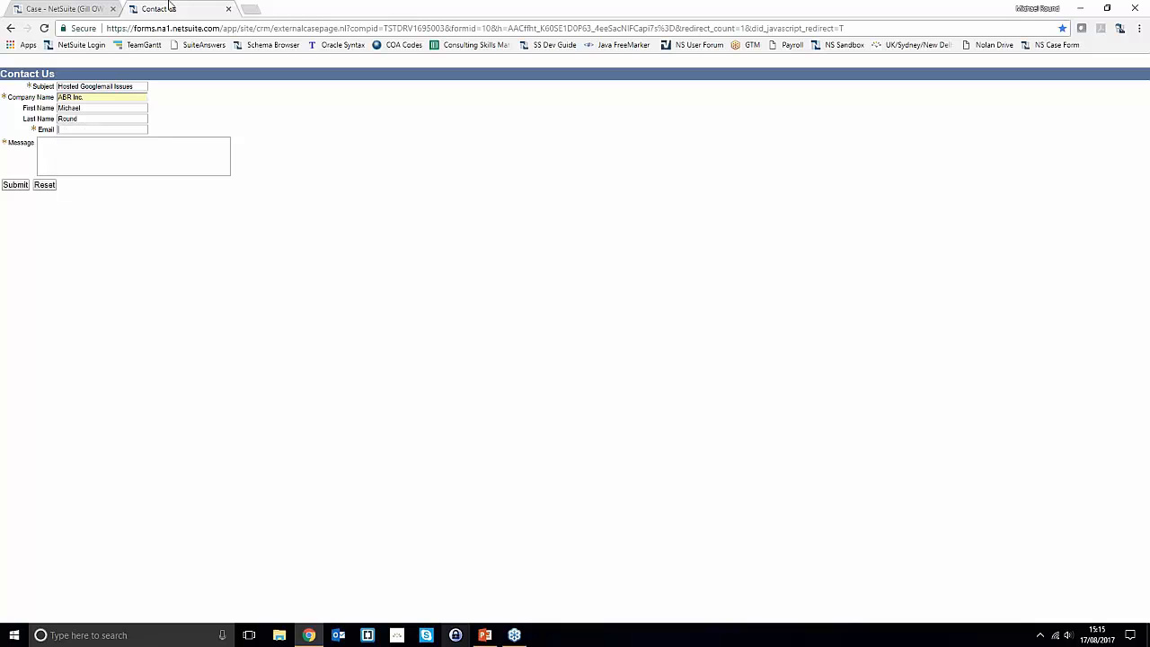
text(mr)
key(Down)
key(Tab)
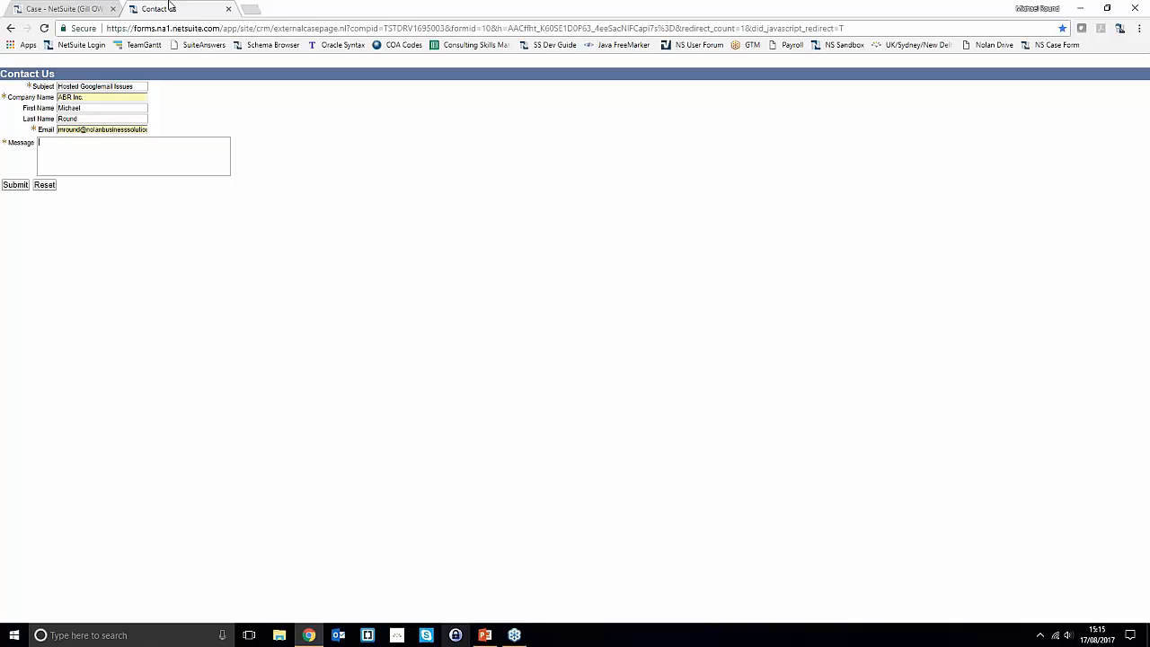
- Write the message 'Hello,' followed by a line about a googlemail account issue
text(Hello,)
key(Return)
text(I have an issue with my googlmail accont)
key(BackSpace)
key(BackSpace)
text(unt.)
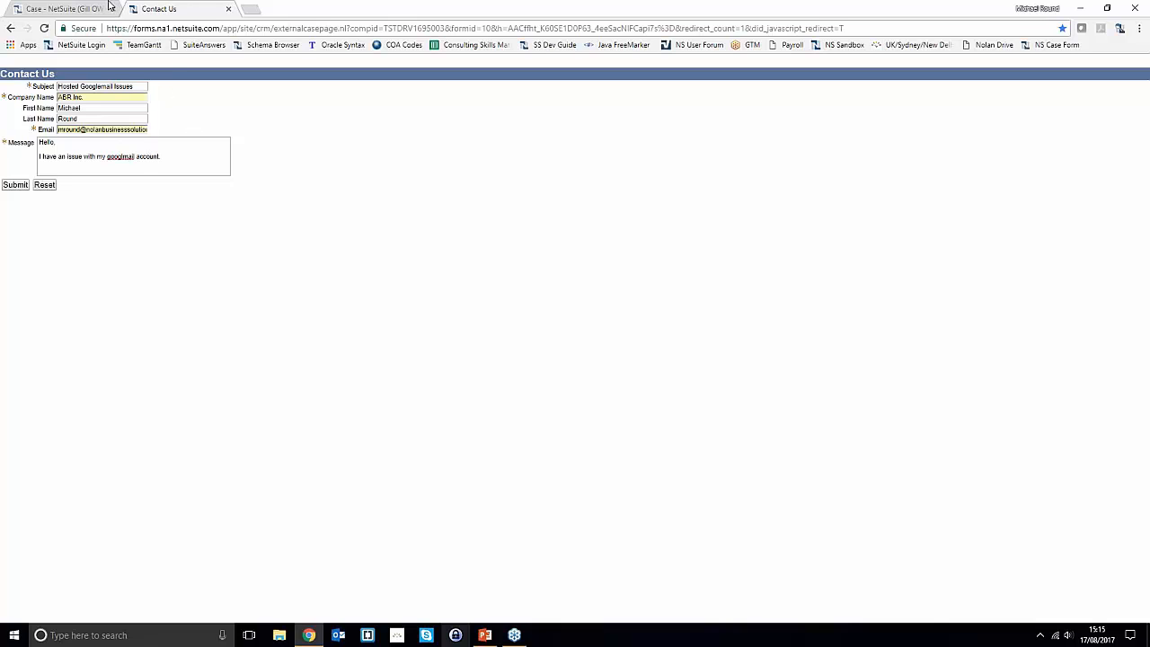
click(107, 7)
- Check the NetSuite dashboard, then submit the filled-in Contact Us form
click(94, 99)
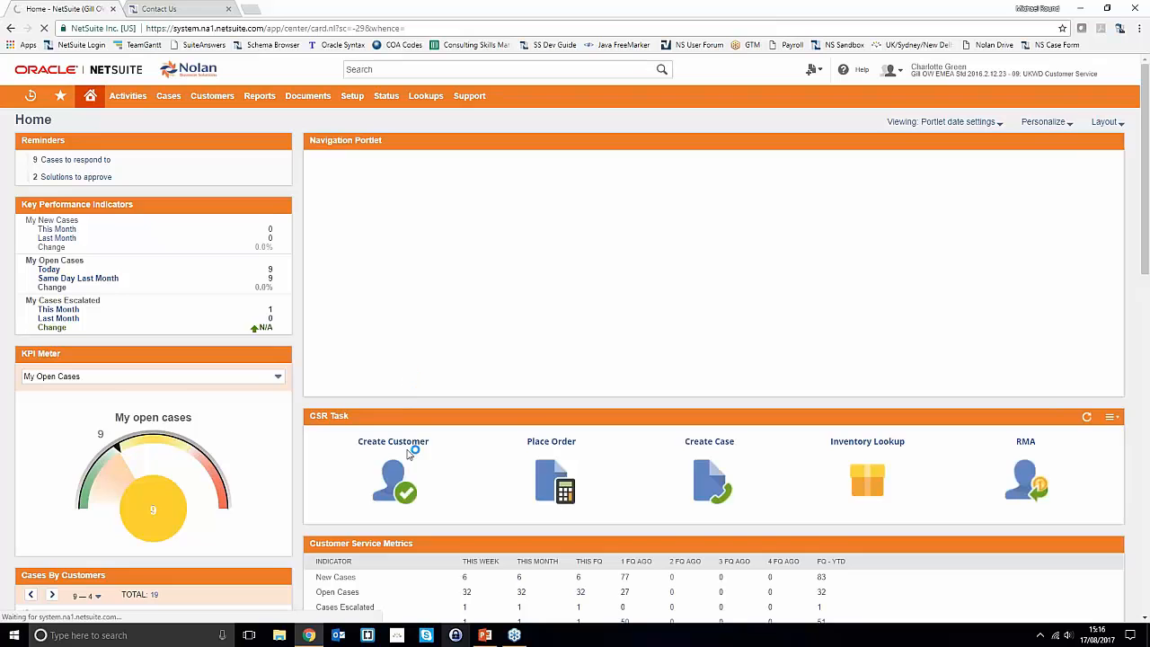
scroll(408, 453, down, 2)
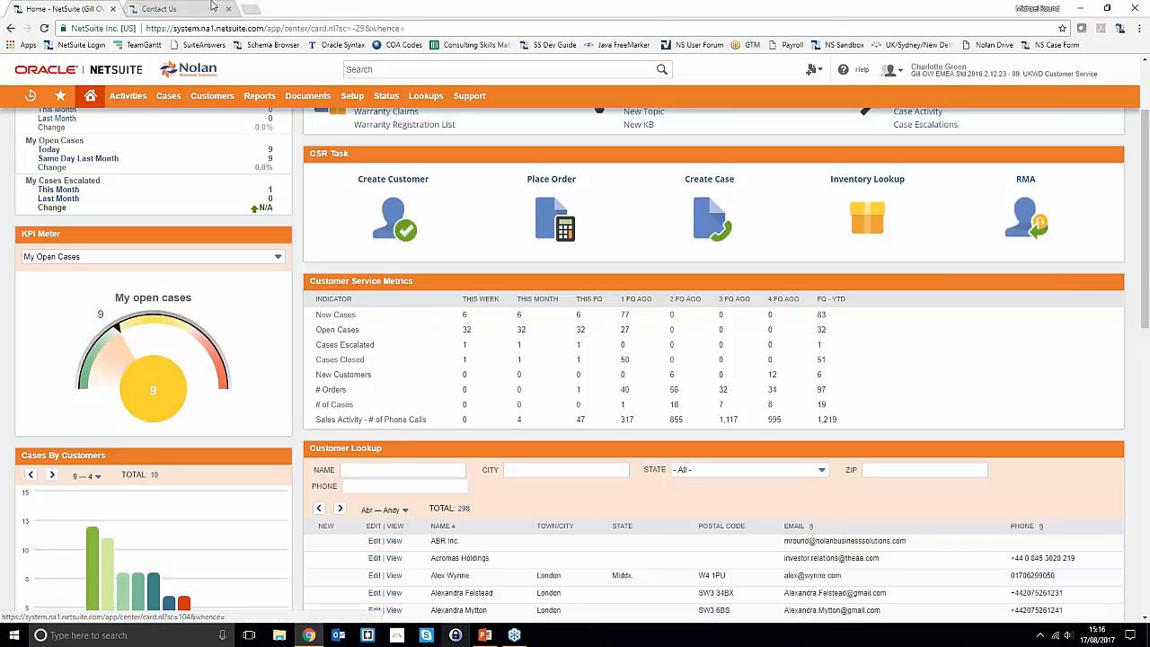
click(170, 9)
click(15, 187)
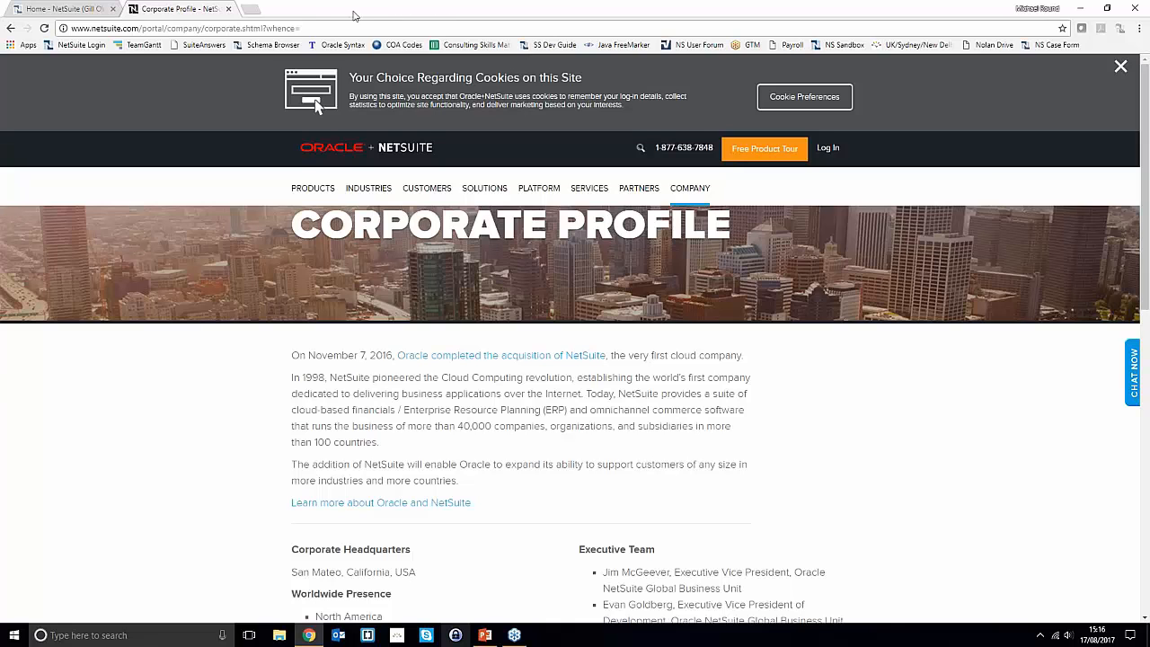
- On the Home dashboard, refresh Customer Service Metrics so new cases this week shows 7
click(72, 8)
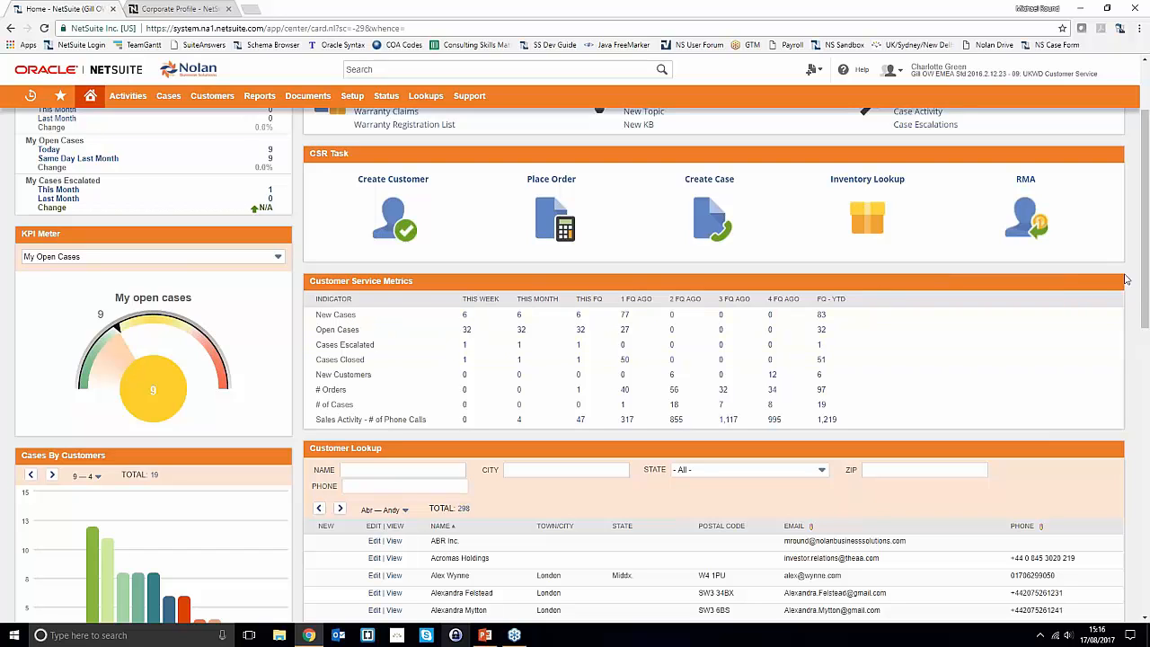
click(1087, 283)
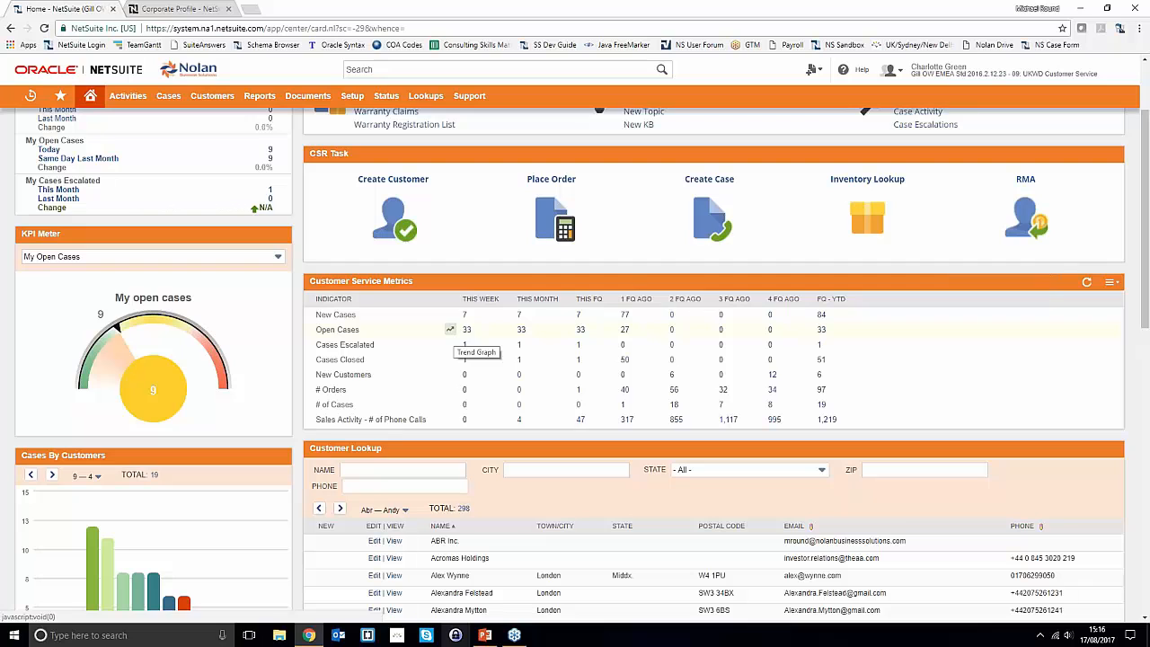
- Open case 1182 'Hosted Googlemail Issues' from the New Cases This Week report and enter edit mode
click(463, 331)
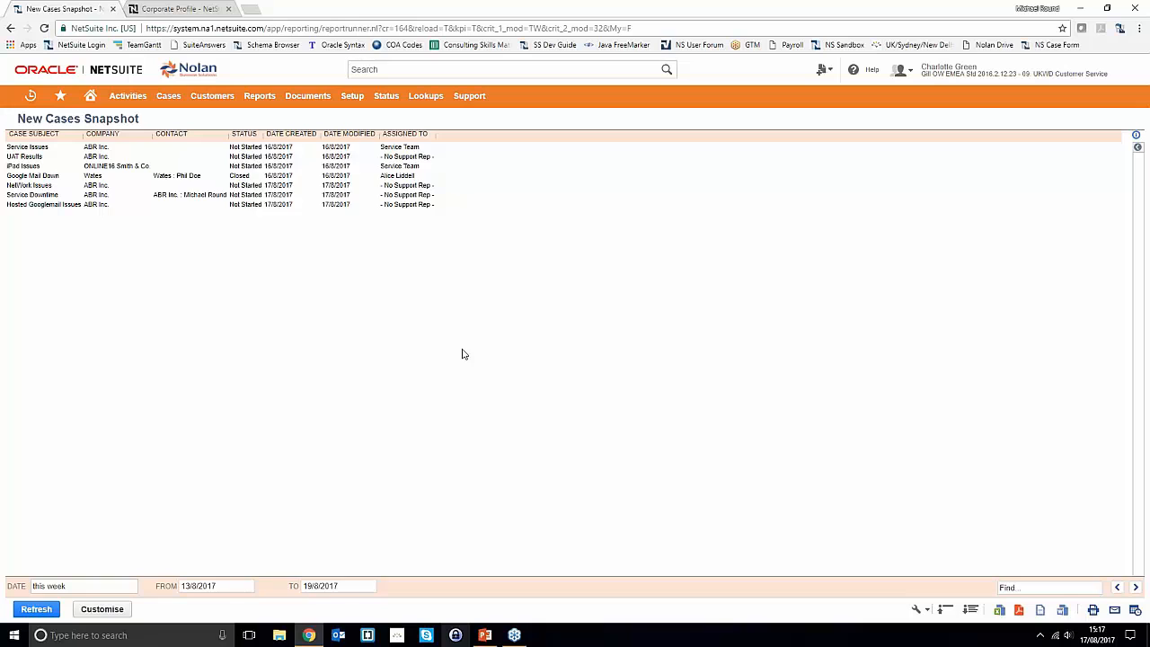
click(54, 206)
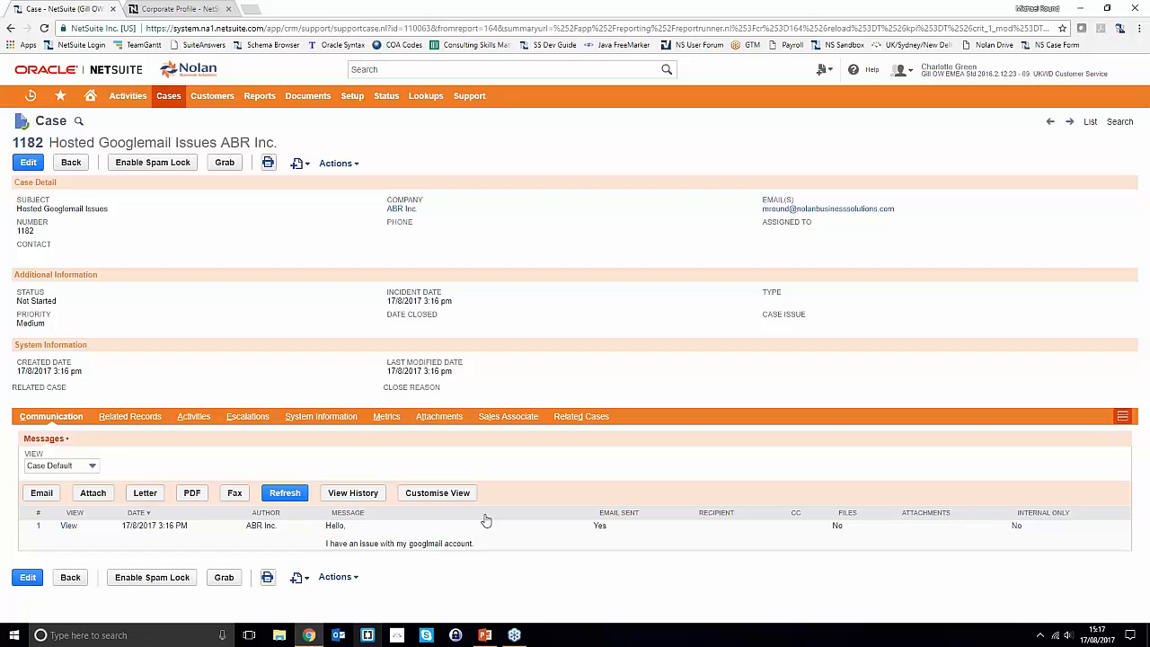
click(28, 163)
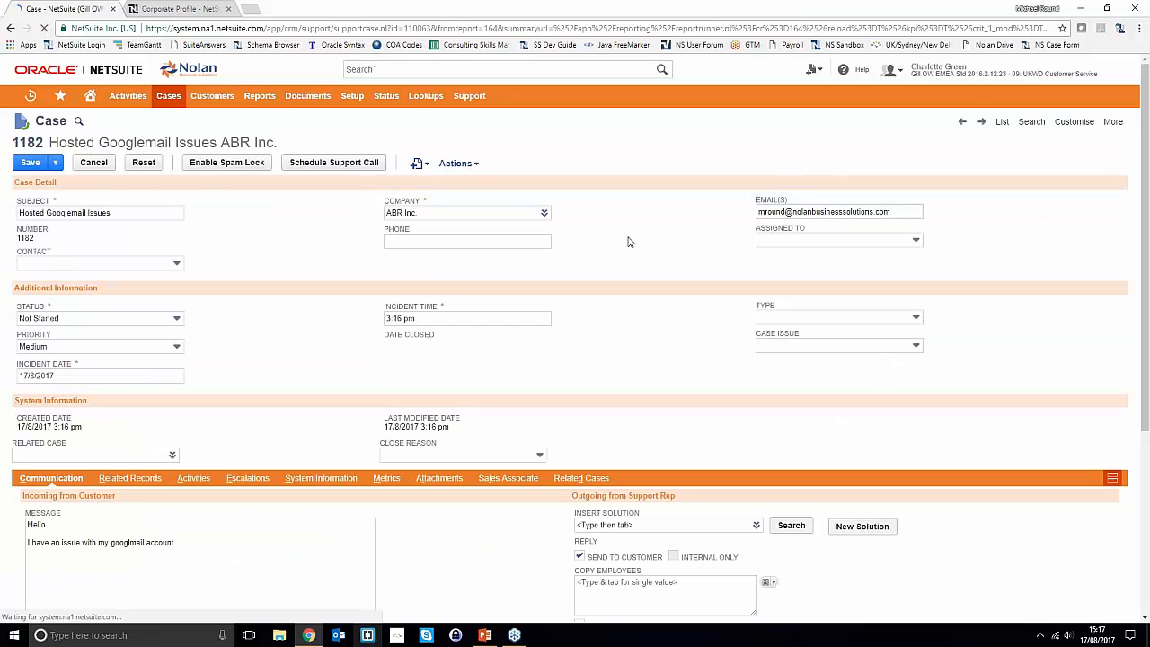
- Choose the ABR Inc. contact and assign the case to the logged-in support rep
click(171, 263)
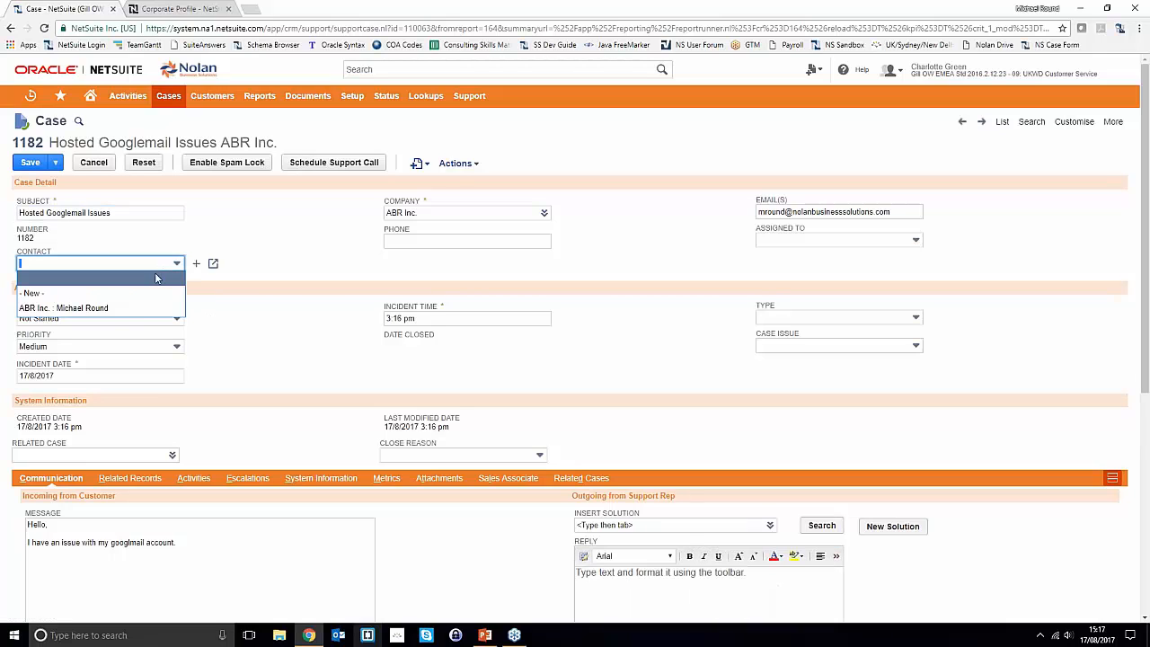
click(141, 308)
click(274, 235)
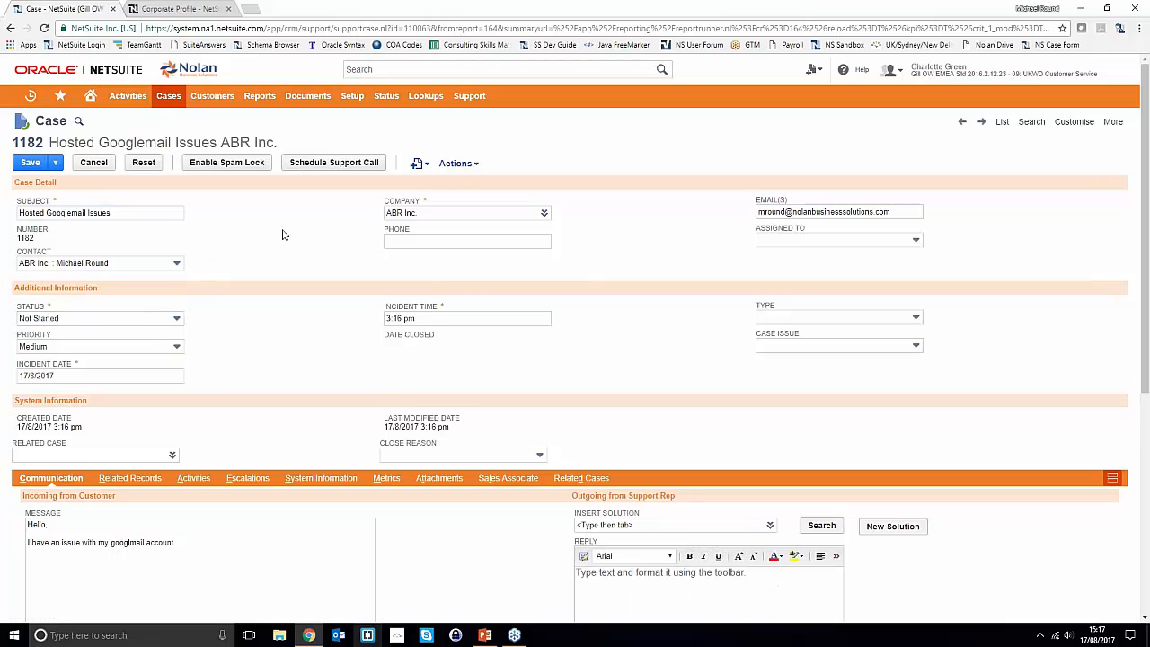
click(788, 240)
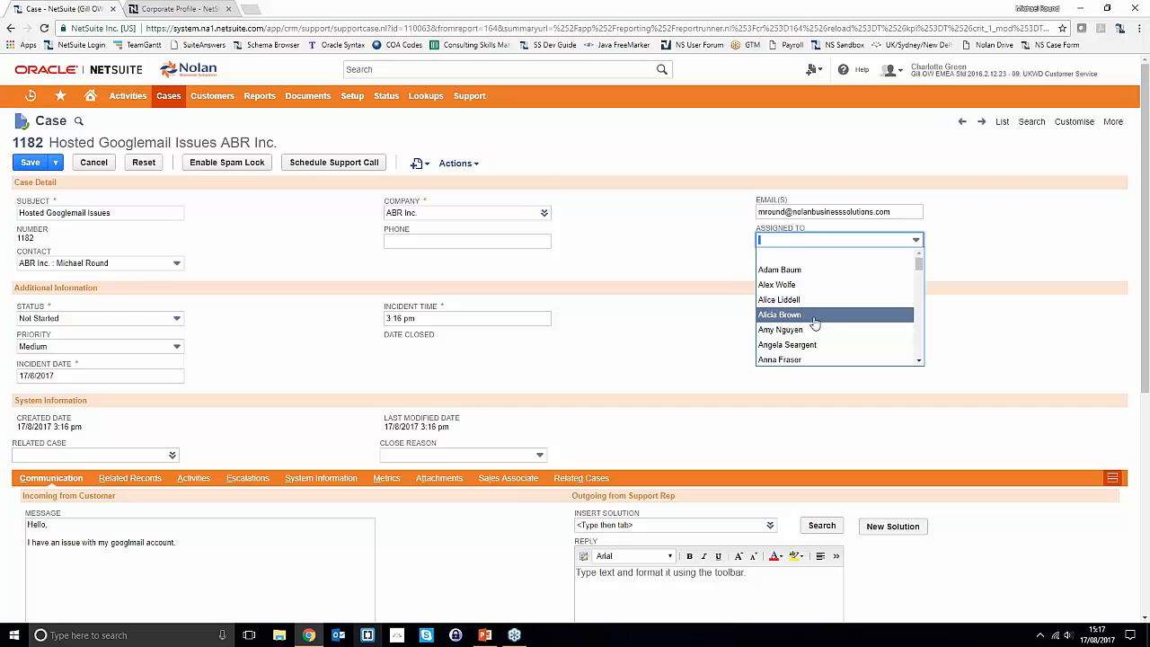
text(ch)
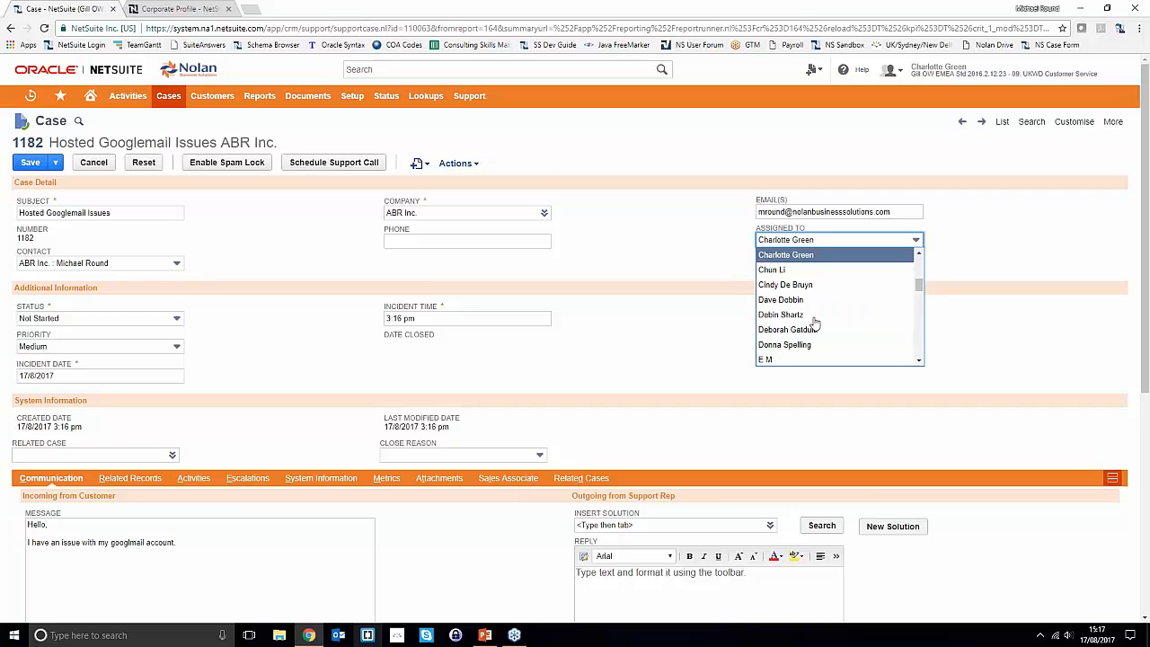
click(808, 254)
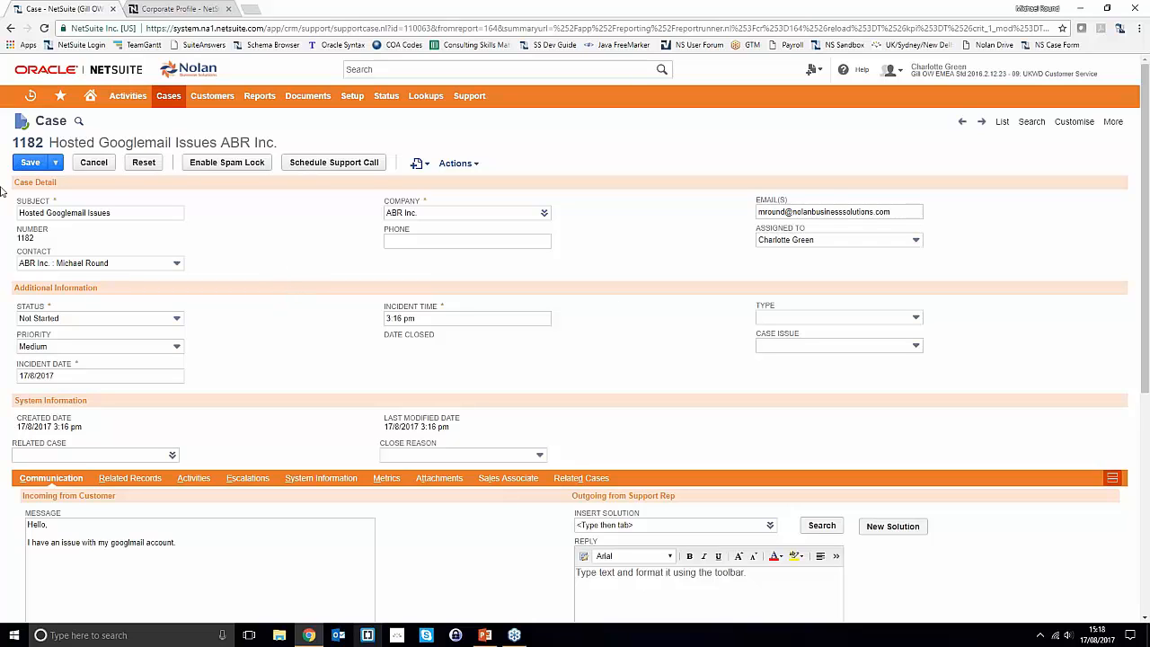
- Start adding a new contact, then close the duplicate-warning contact window
click(123, 266)
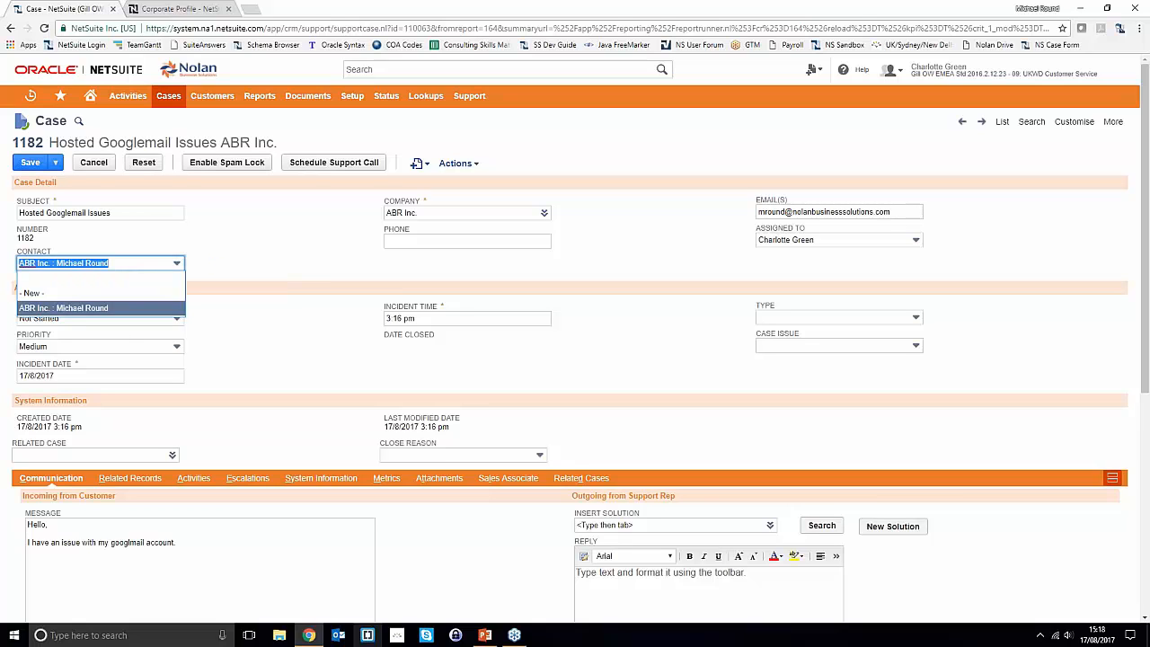
click(90, 308)
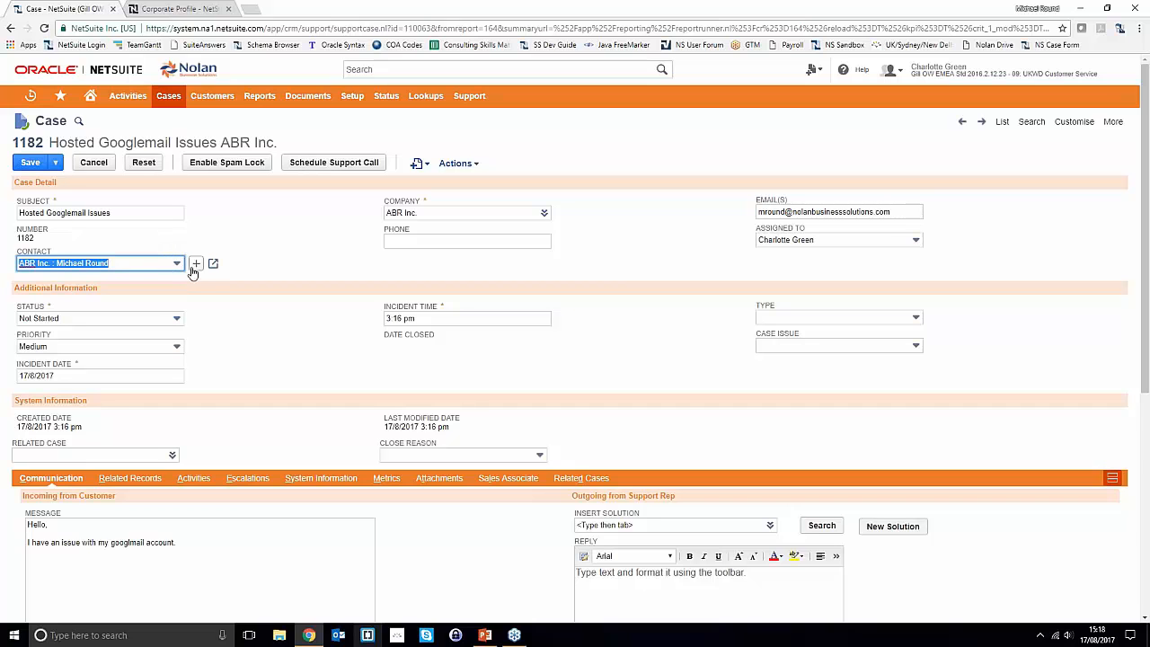
click(196, 266)
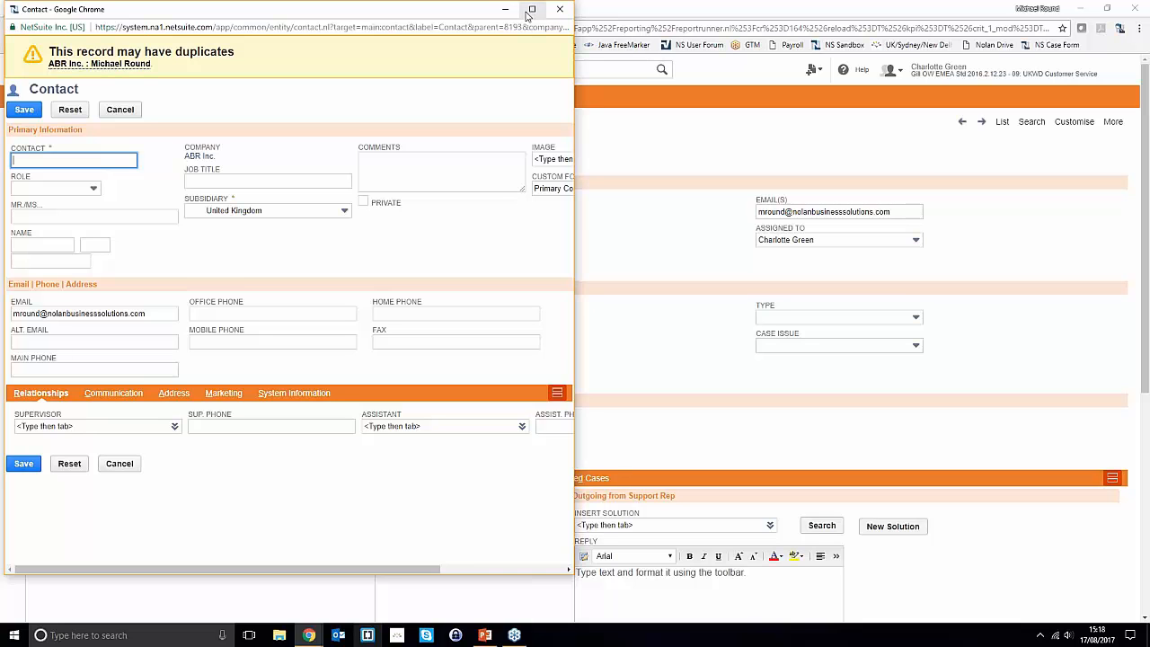
click(559, 8)
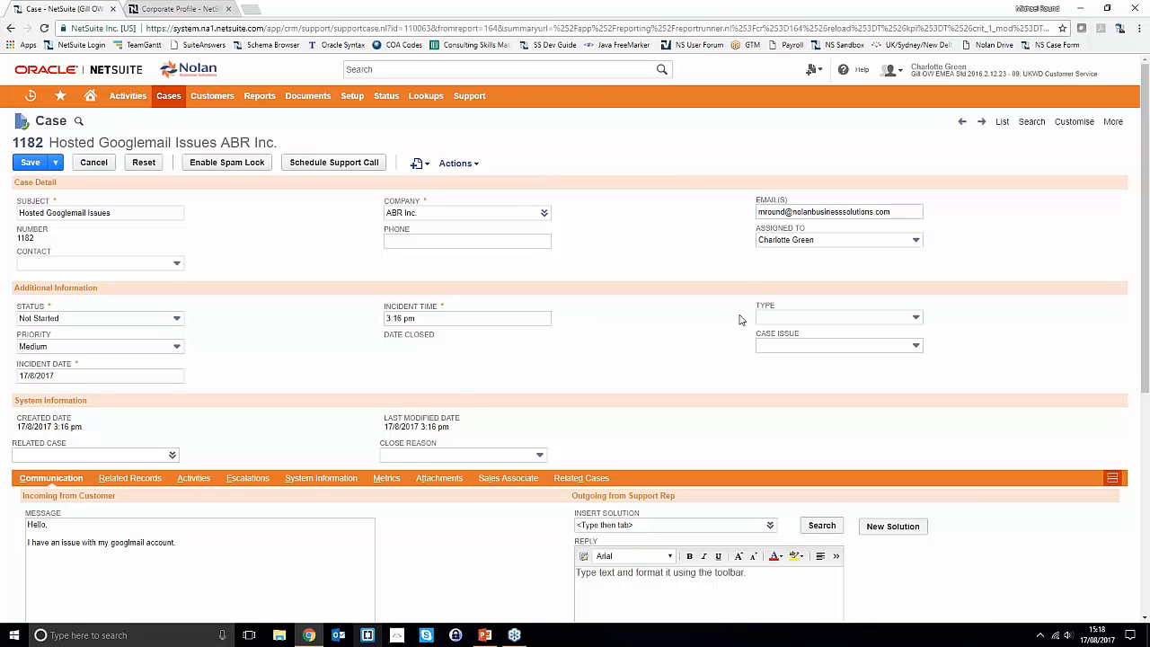
scroll(740, 320, down, 1)
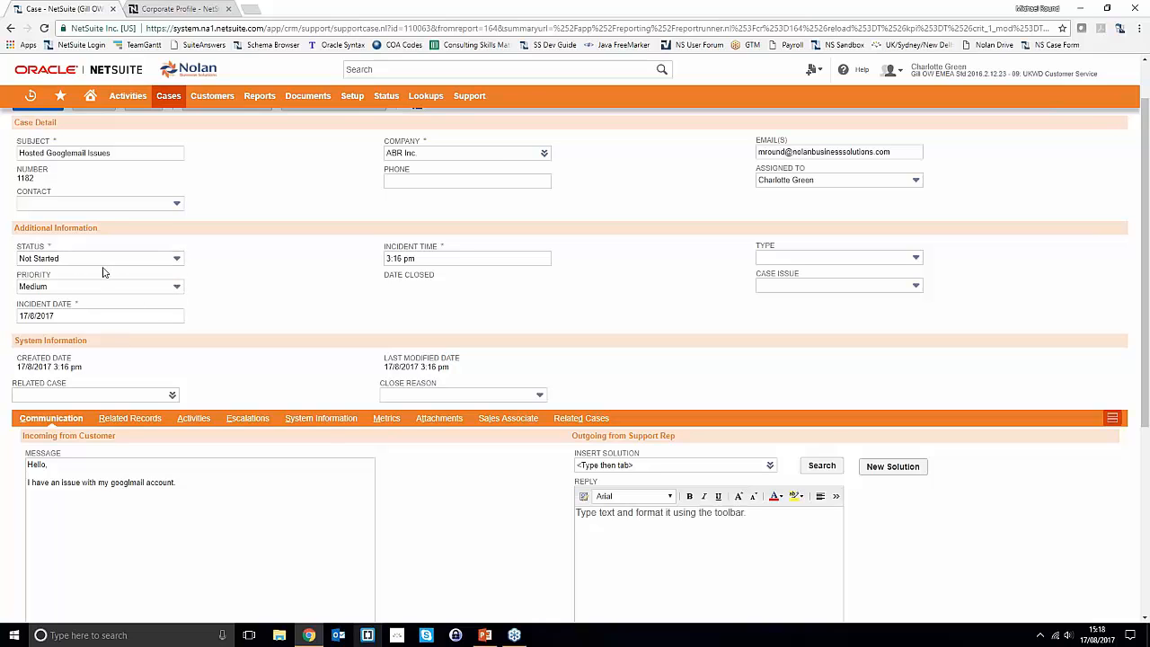
- Set case 1182's priority to High
click(76, 288)
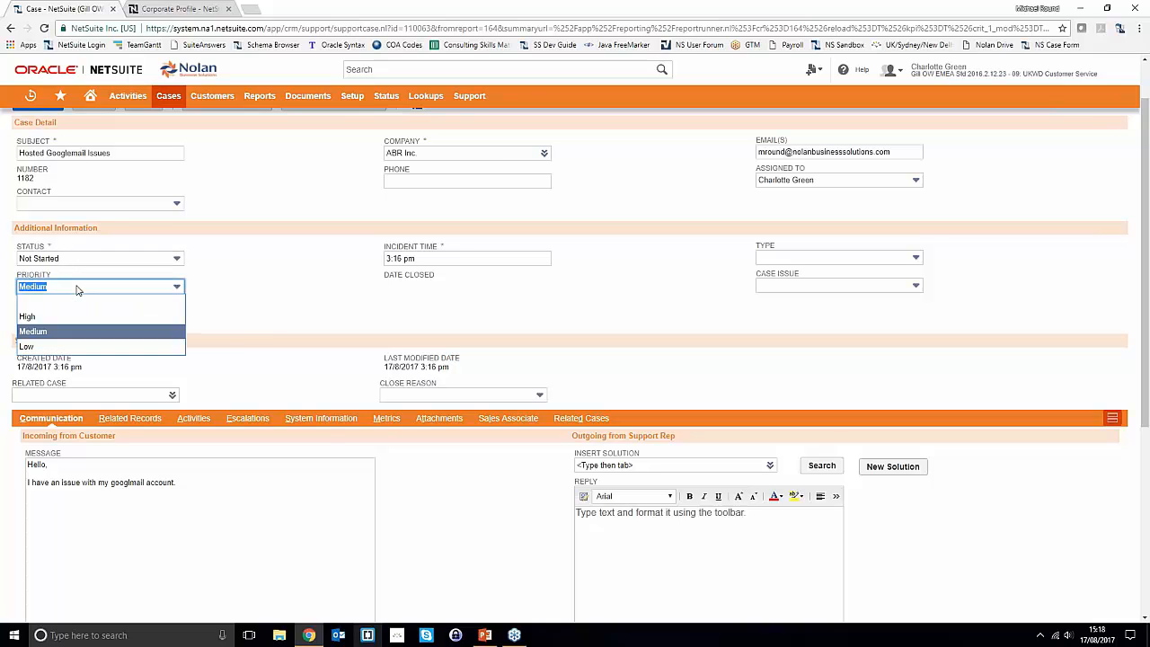
click(69, 317)
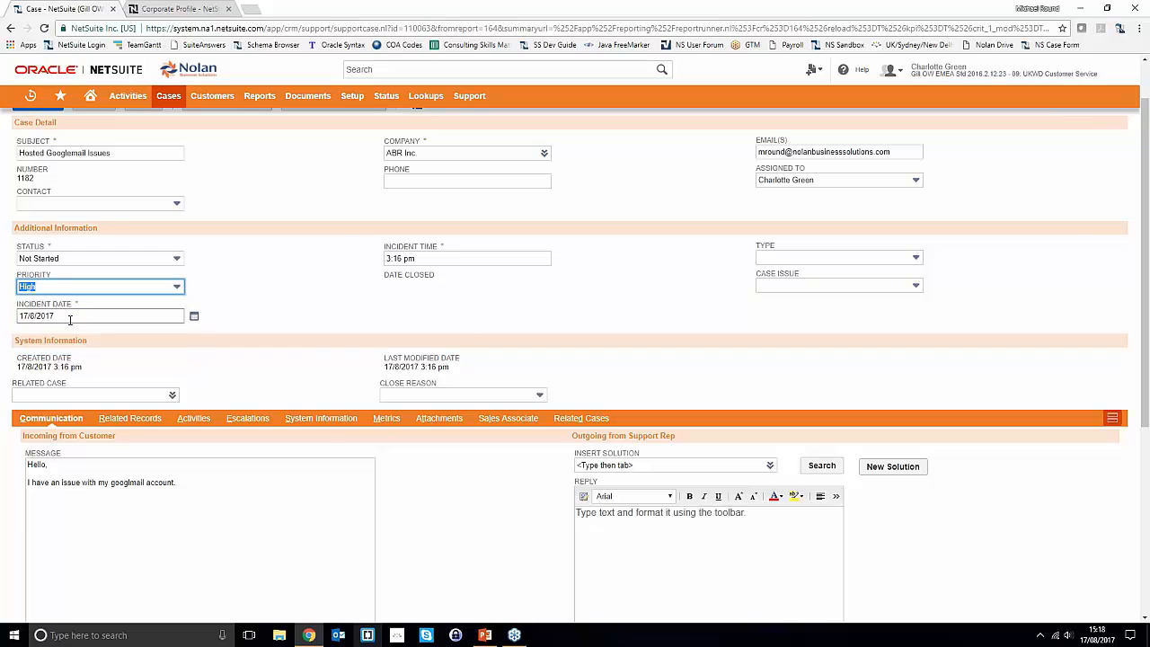
click(268, 263)
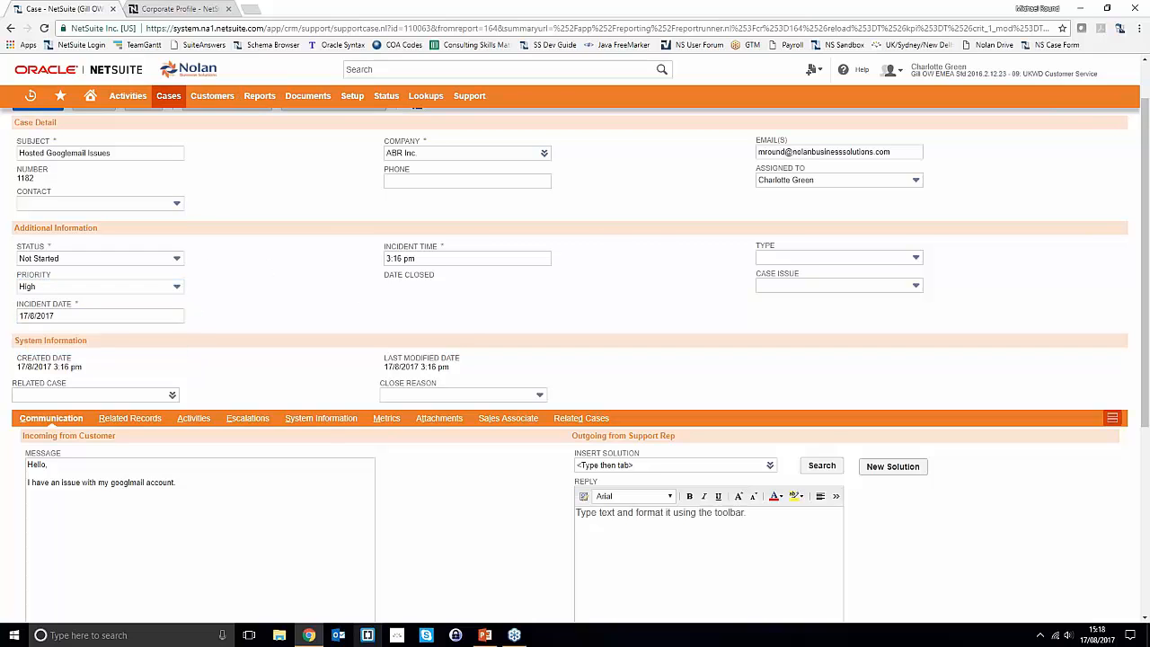
- Set the case type to Problem and the case issue to Product Issue
click(783, 259)
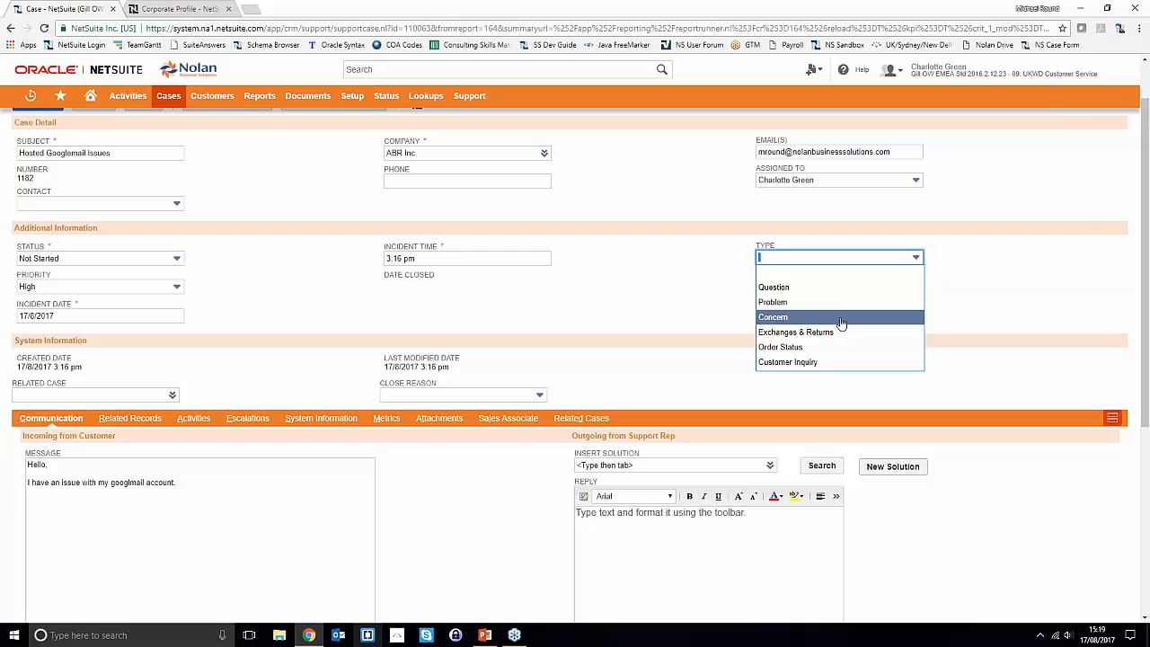
click(806, 303)
click(799, 291)
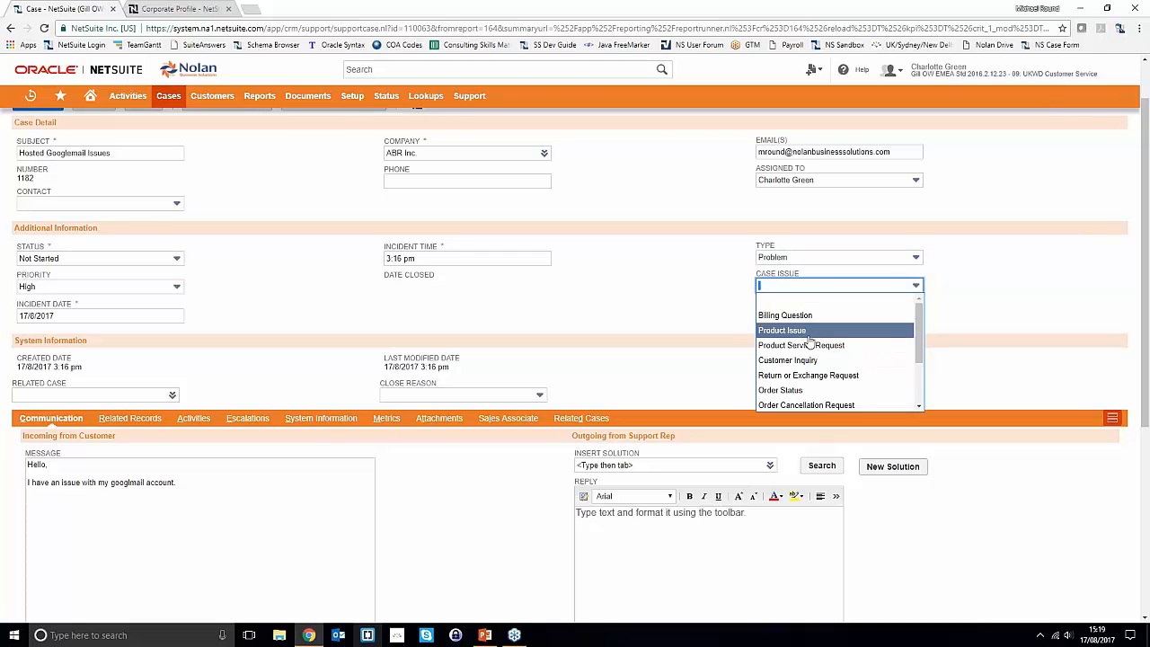
click(794, 333)
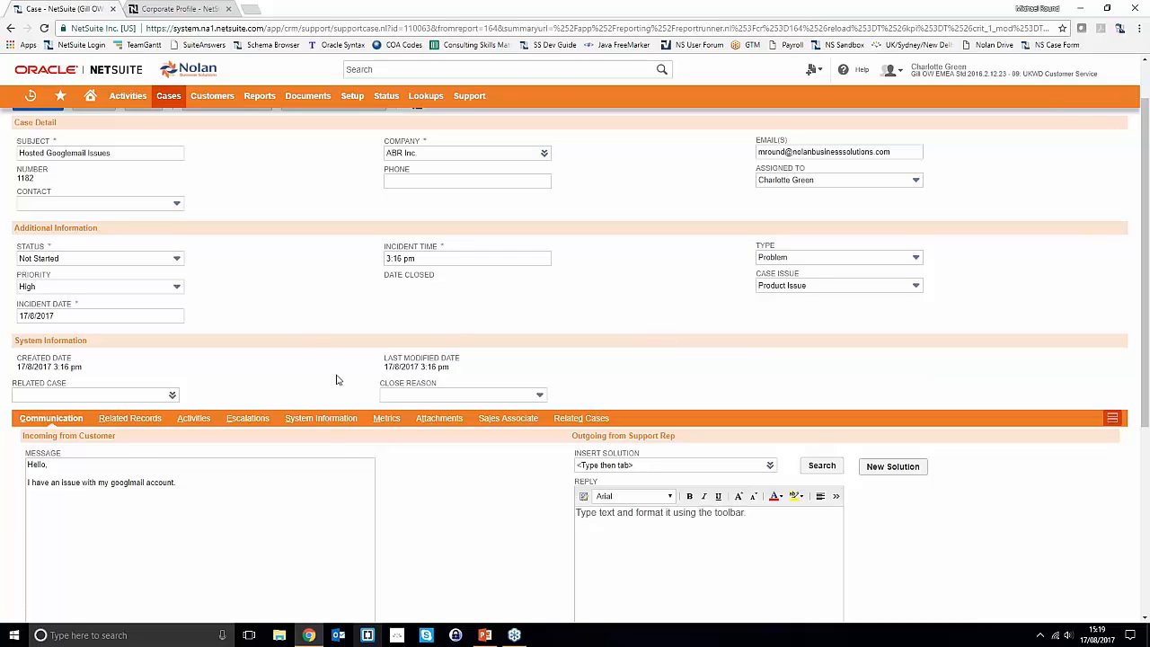
scroll(337, 379, down, 1)
click(170, 336)
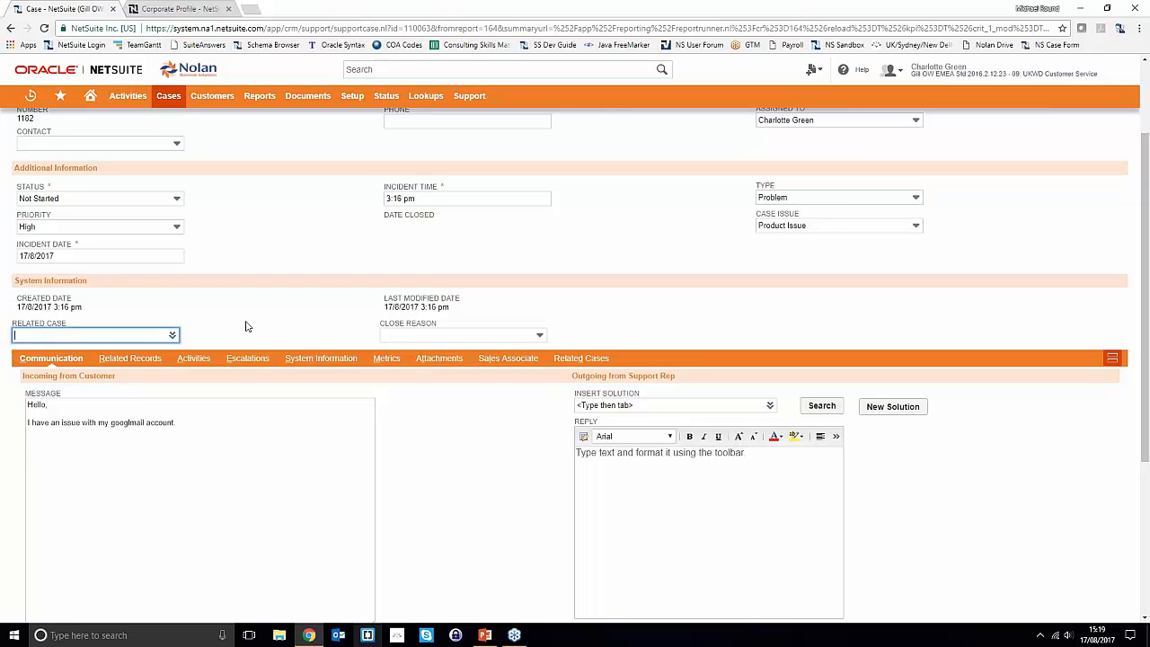
click(171, 335)
click(153, 350)
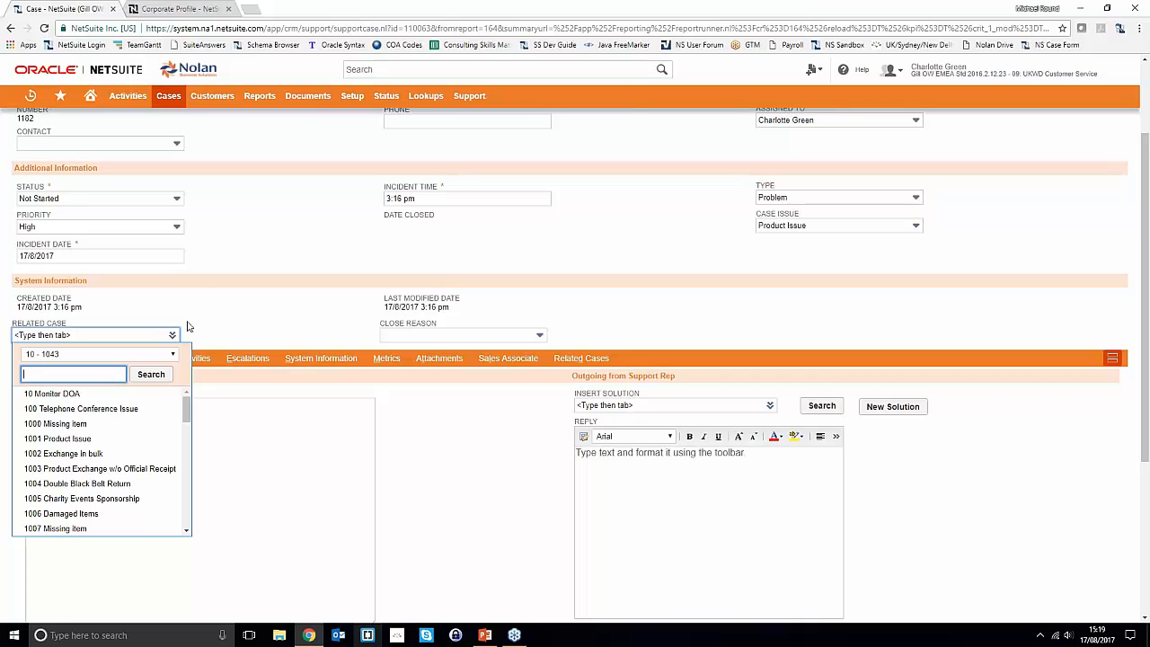
click(210, 299)
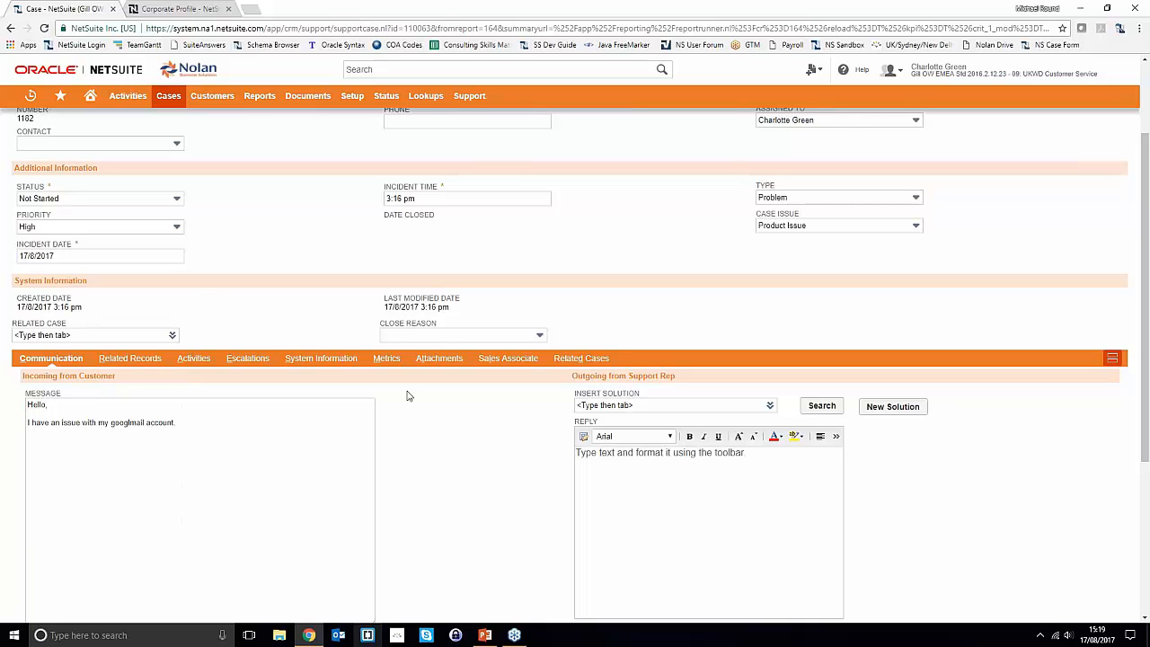
click(439, 336)
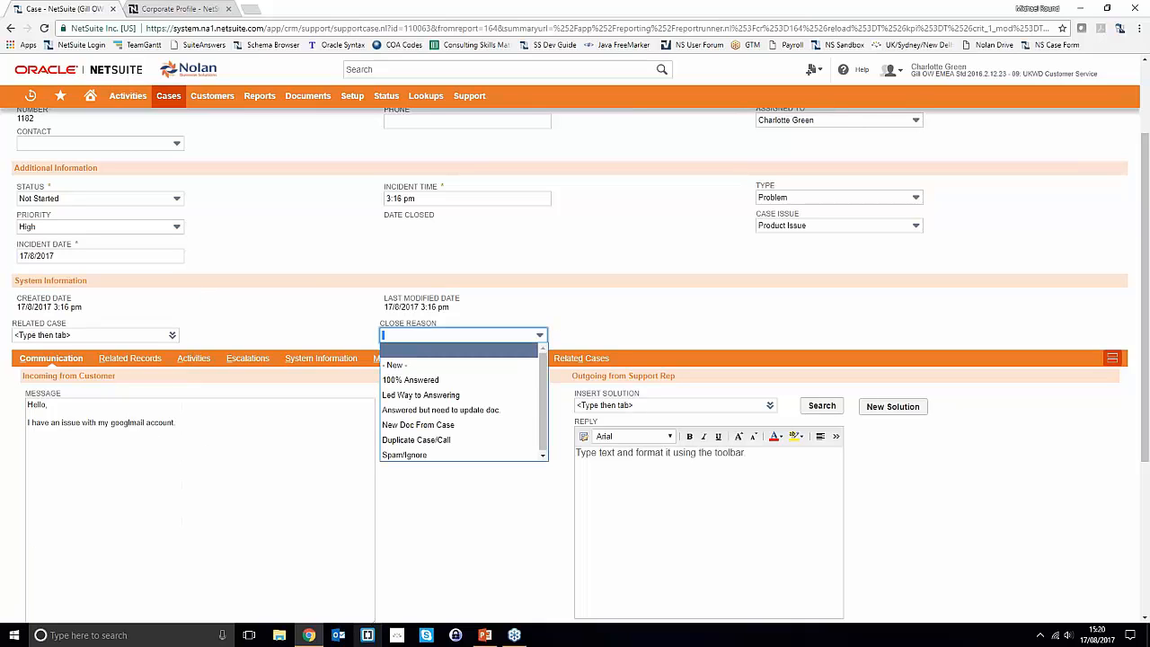
click(307, 275)
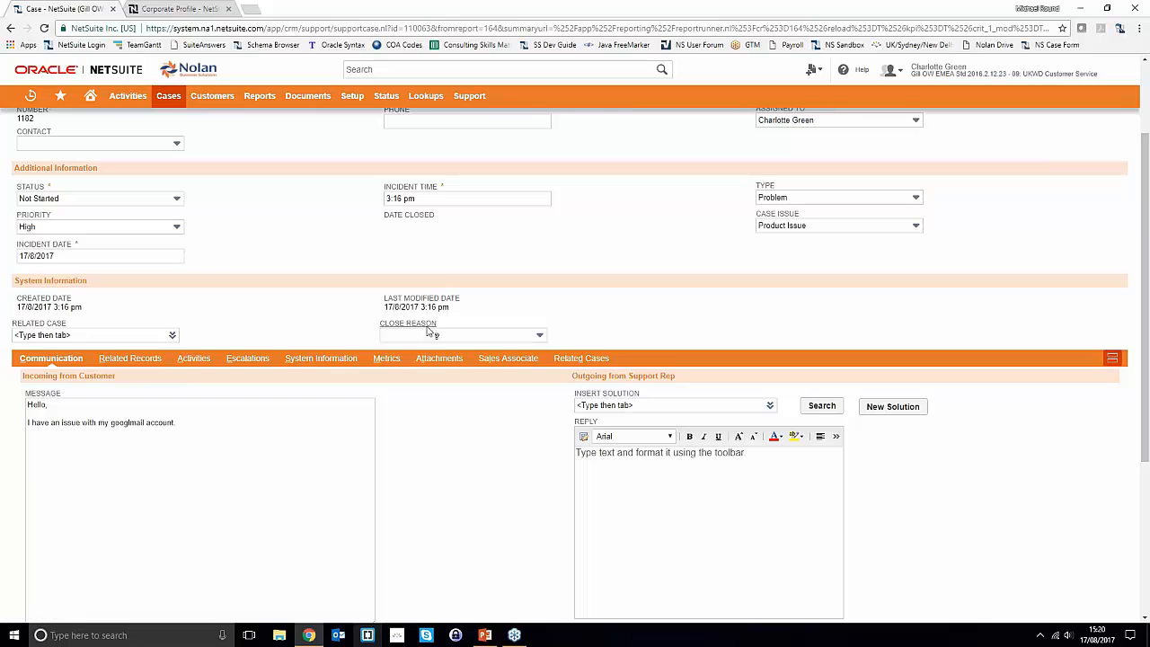
click(48, 201)
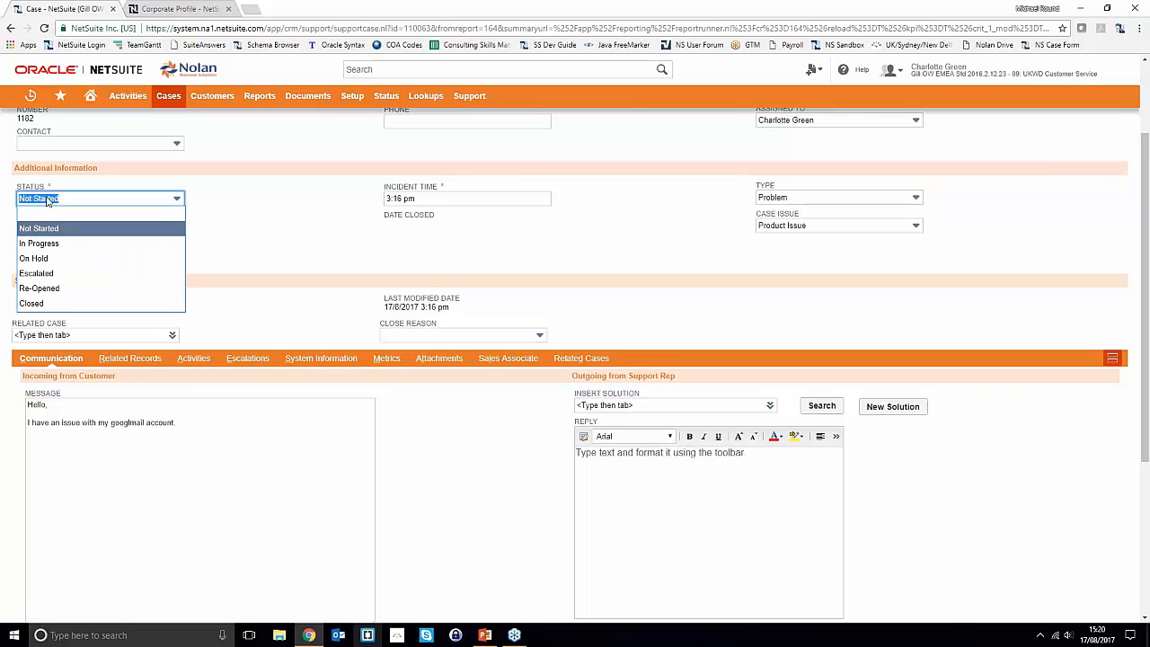
click(49, 305)
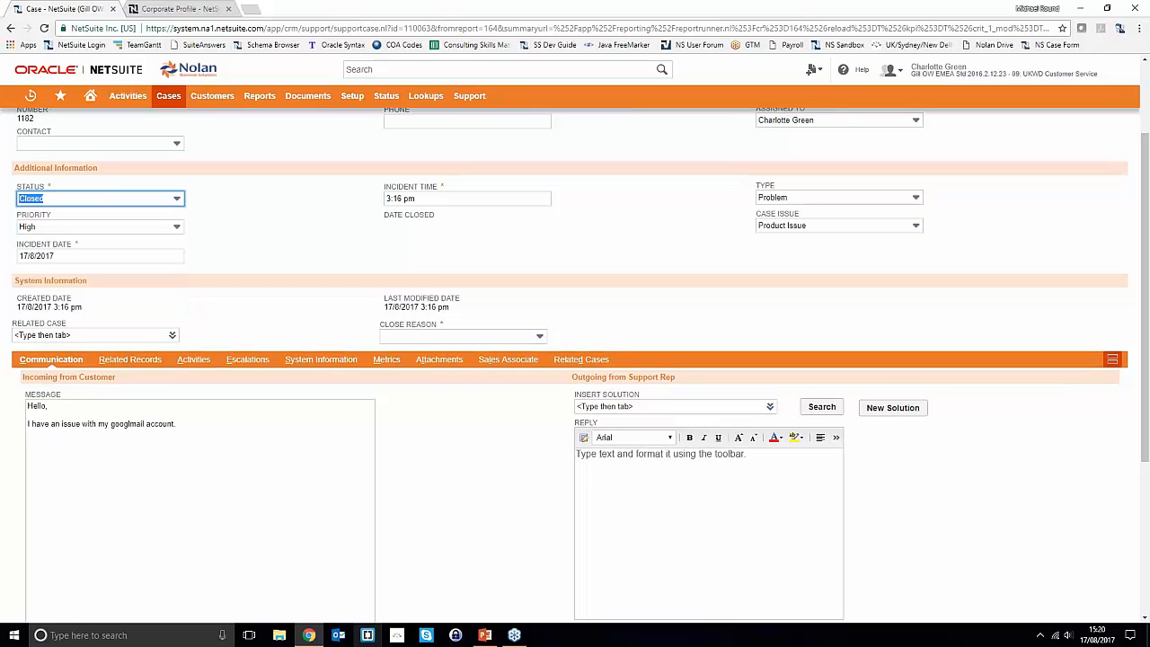
click(54, 198)
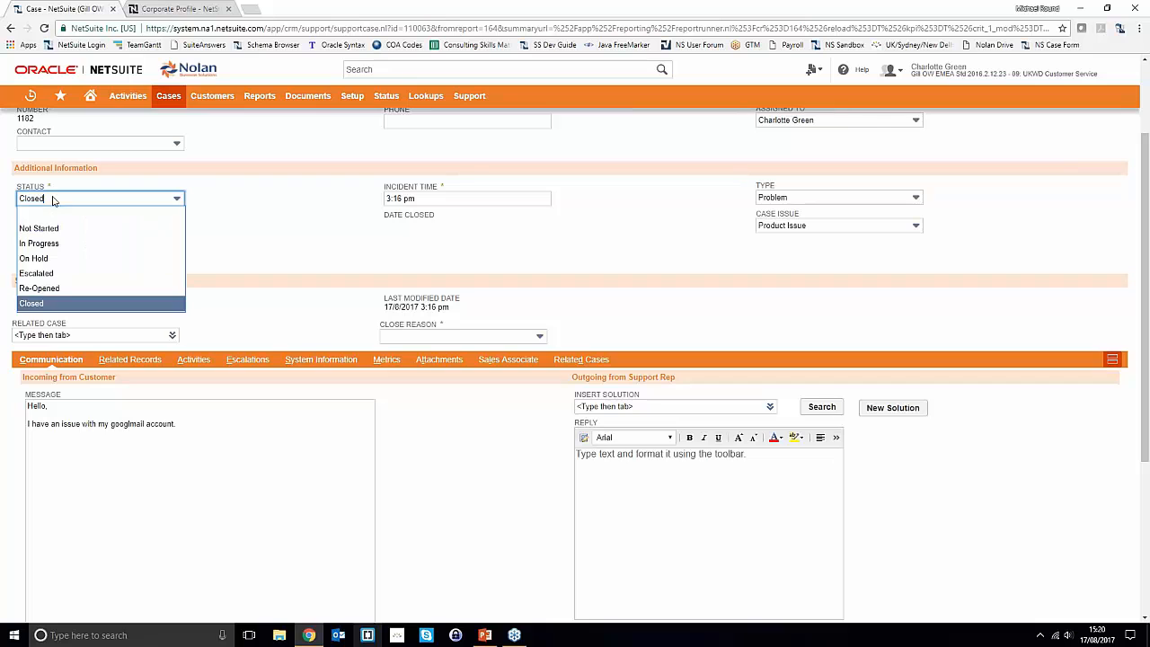
click(51, 226)
click(232, 223)
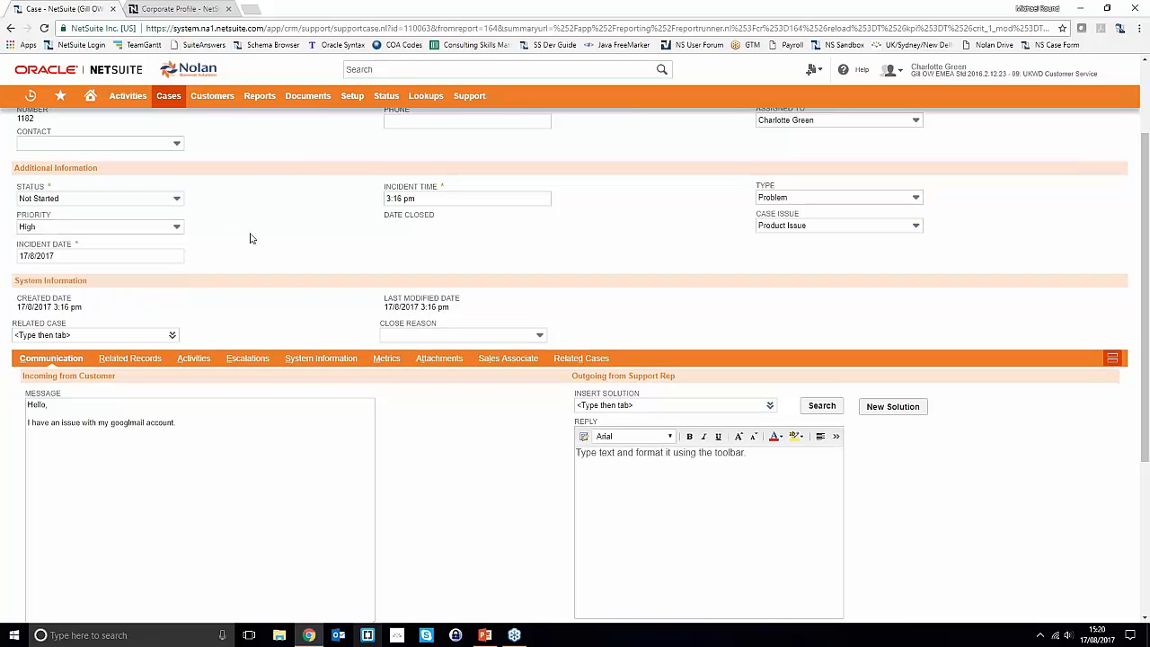
- Mark a new customer message reading 'We've still not had a response.'
scroll(391, 404, down, 2)
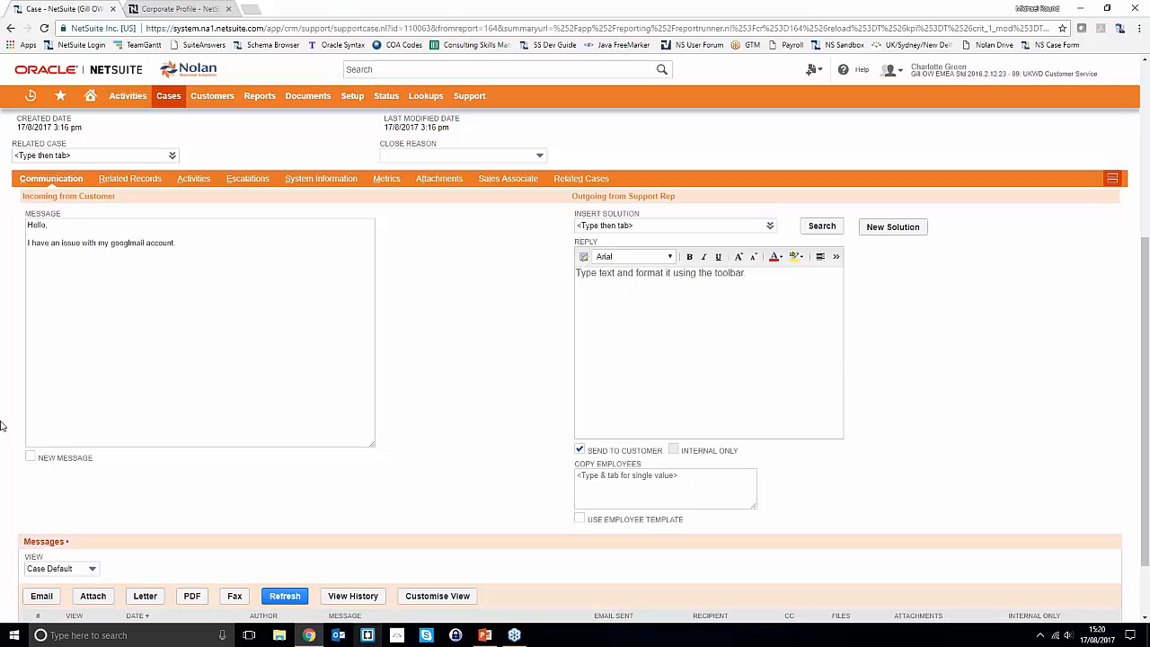
click(198, 322)
drag(177, 244, 98, 246)
click(177, 285)
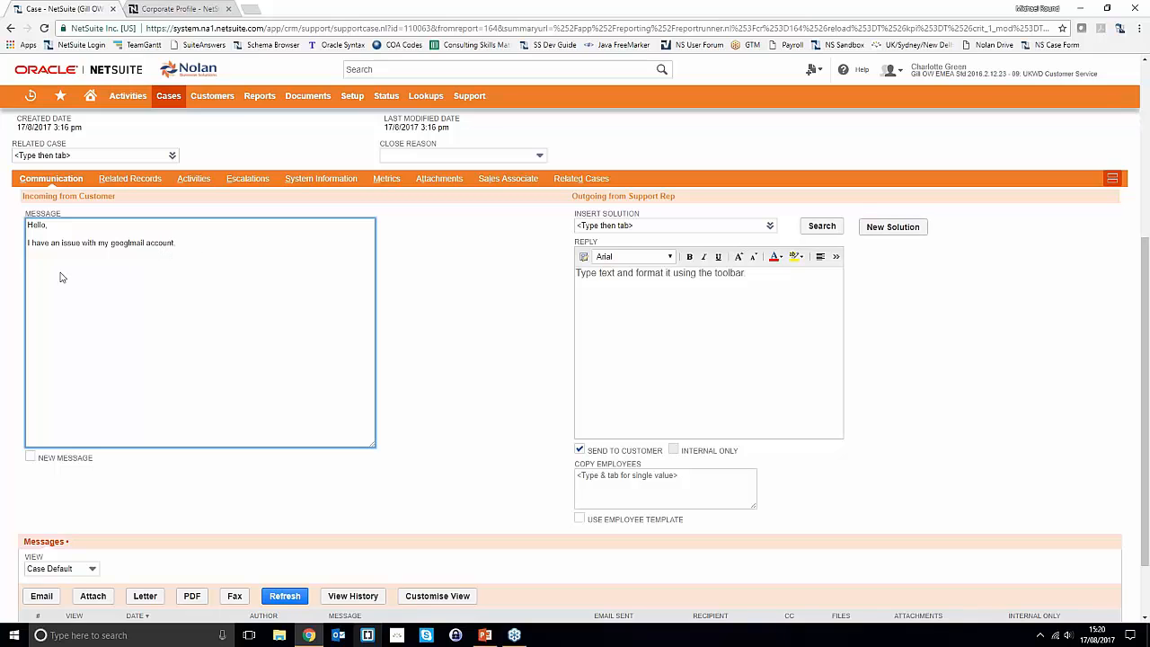
click(30, 458)
click(149, 259)
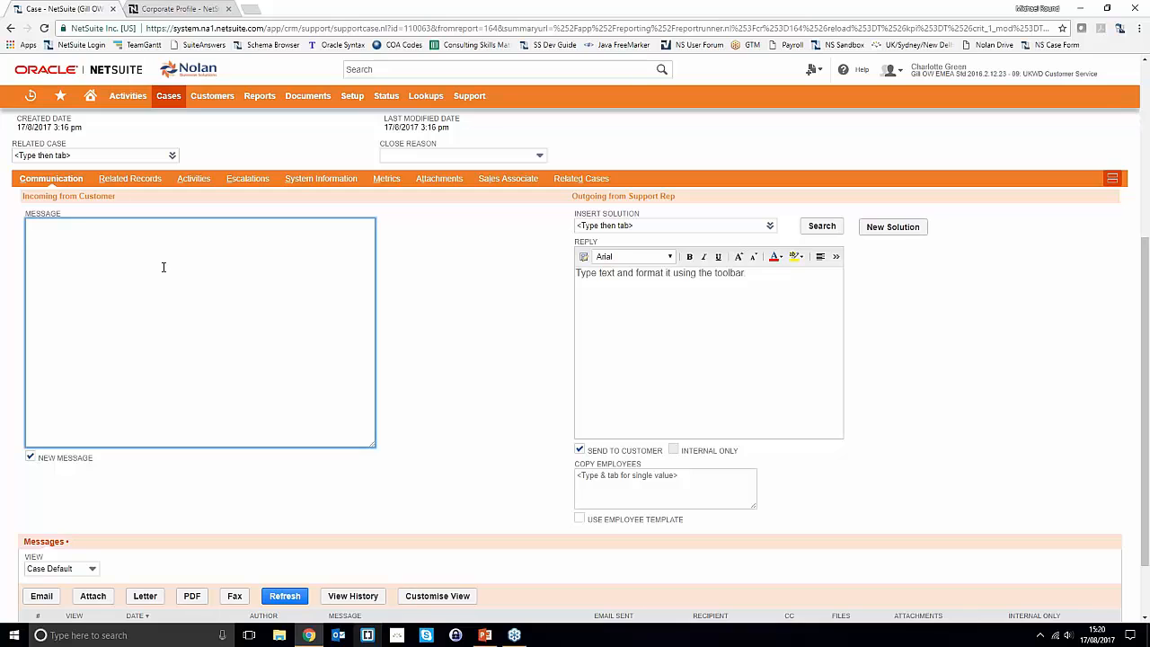
text(We've still not had a response.)
- Move on to the reply and place the cursor in the Insert Solution field
click(726, 357)
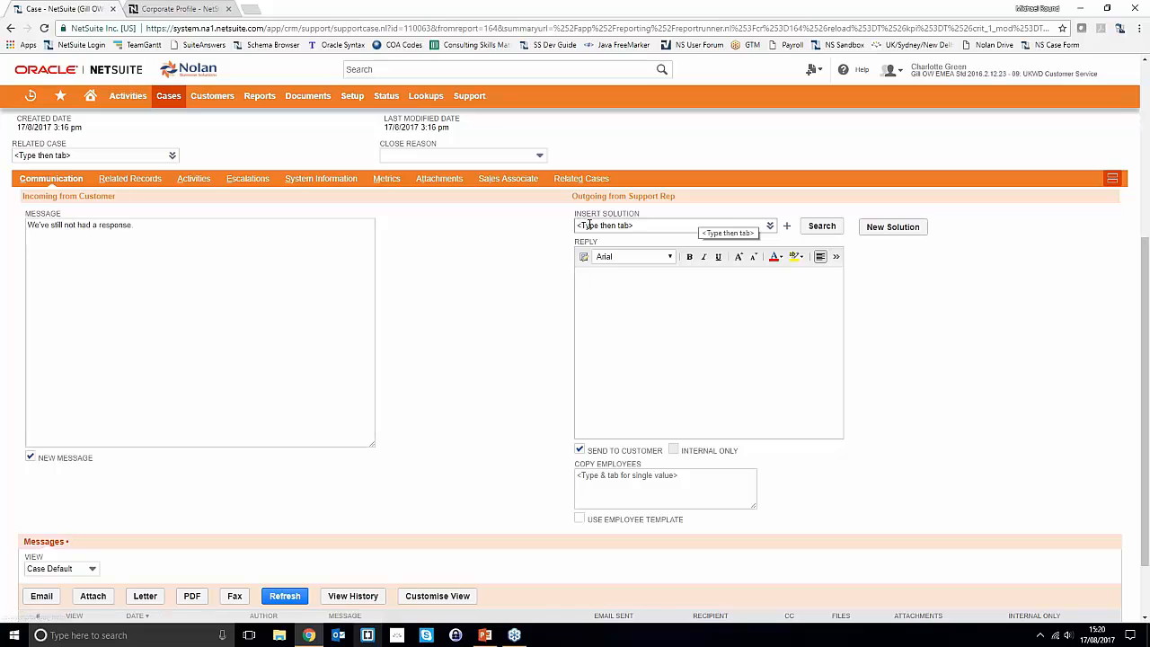
click(659, 225)
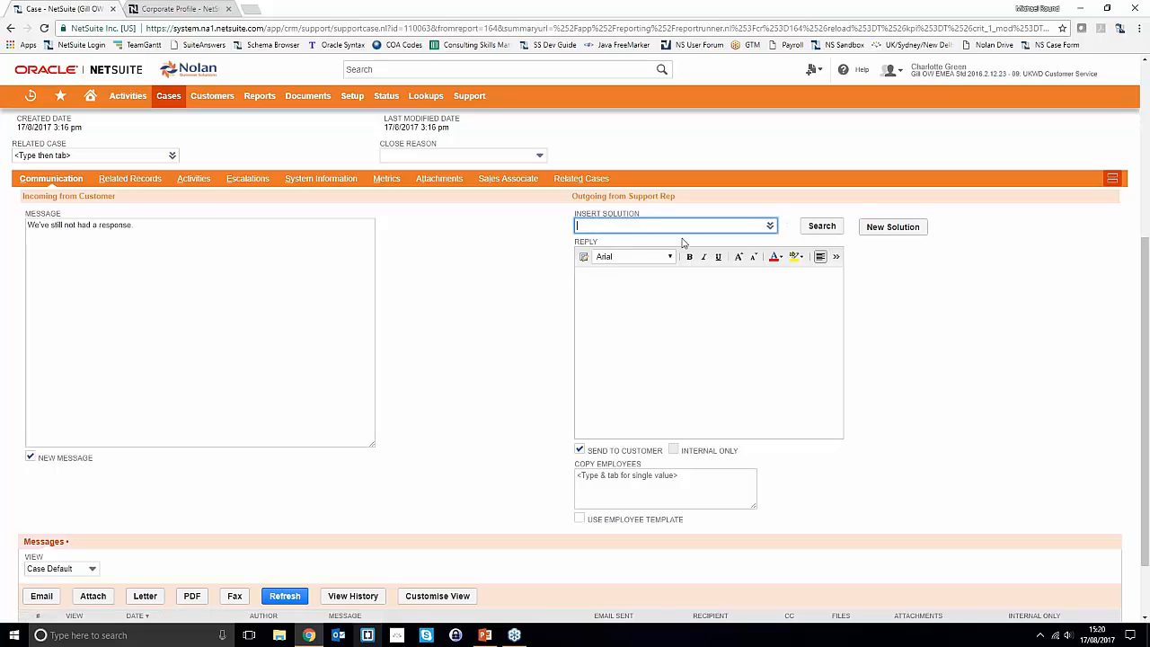
scroll(387, 234, up, 2)
scroll(422, 243, up, 2)
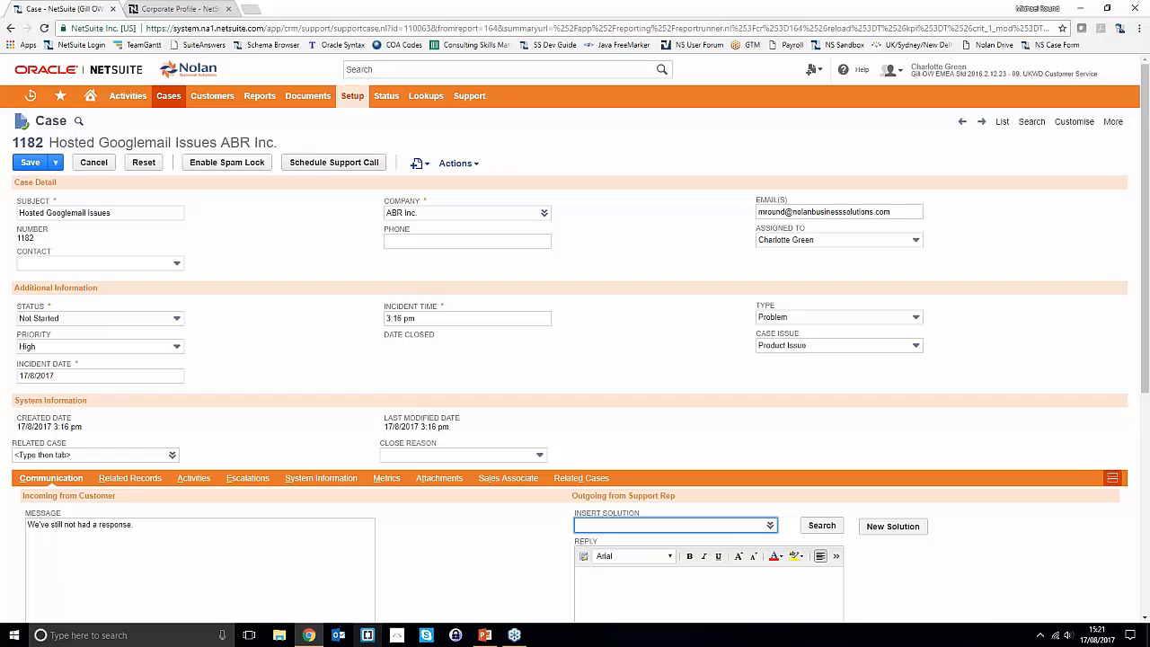
- Insert solution 5000 Google Mail Server Issues into the reply, then begin a new knowledge-base solution
scroll(395, 238, down, 2)
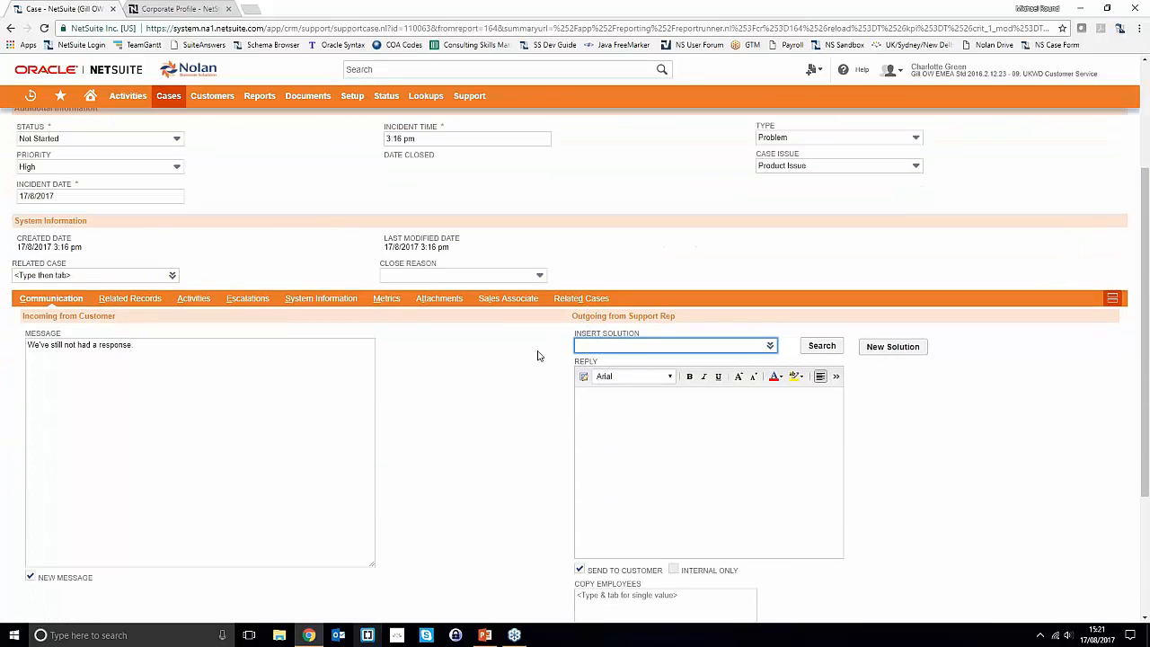
scroll(525, 345, down, 1)
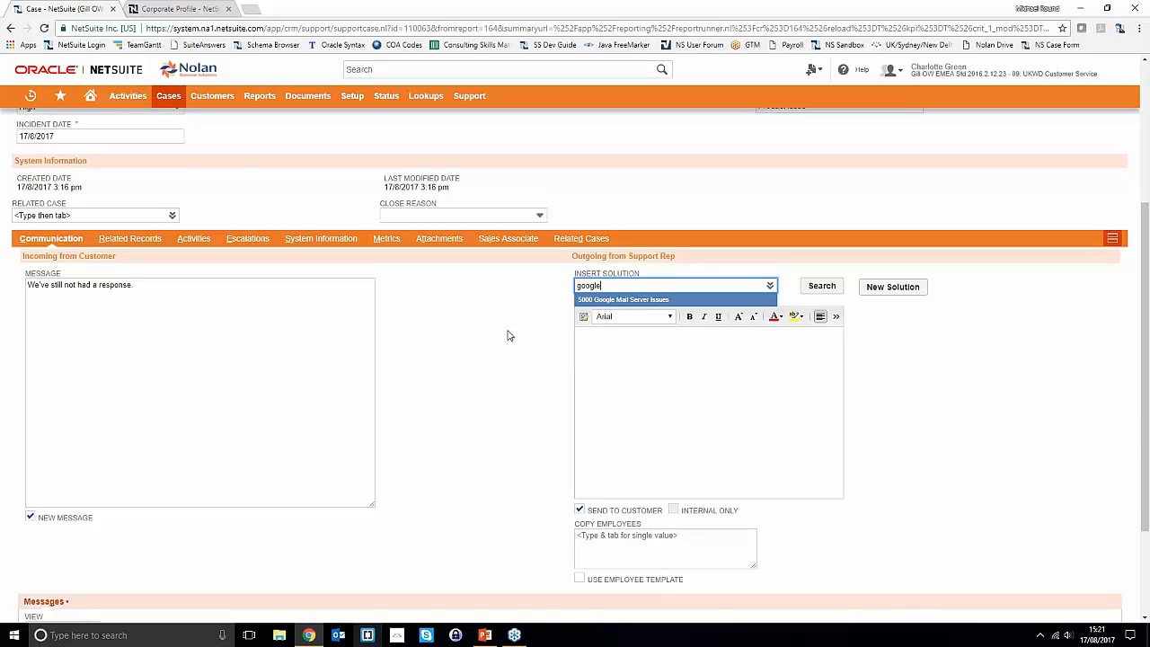
click(610, 303)
click(746, 458)
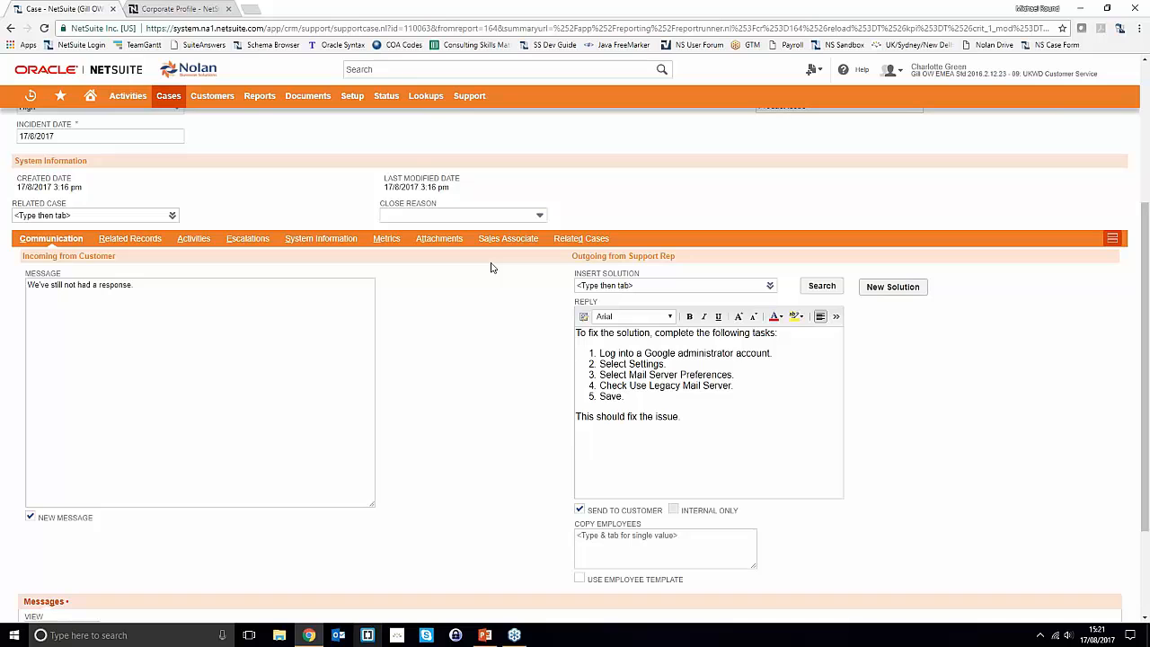
click(902, 289)
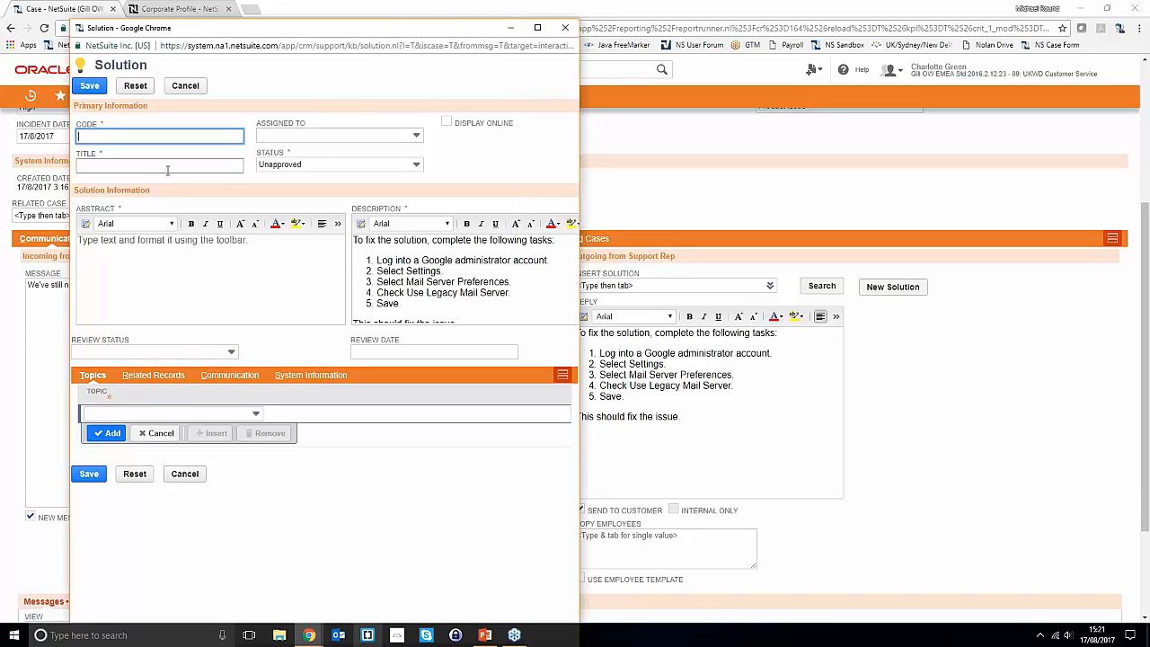
- Widen the new solution form, check its Review Status options, then close it unsaved
click(200, 264)
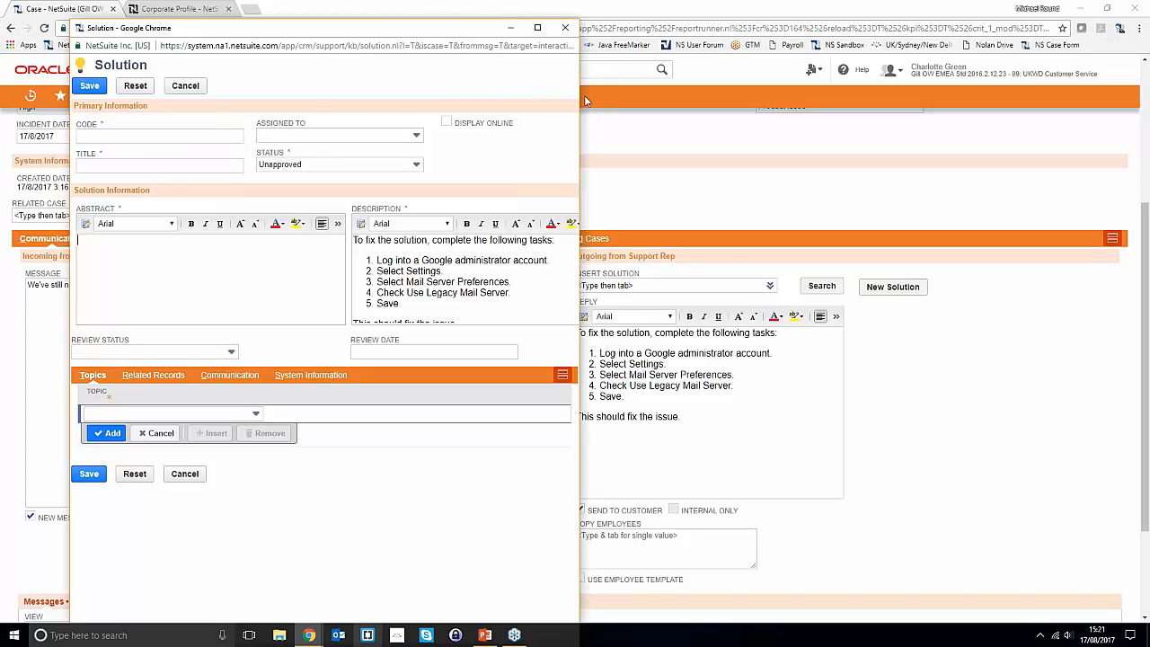
drag(585, 101, 747, 100)
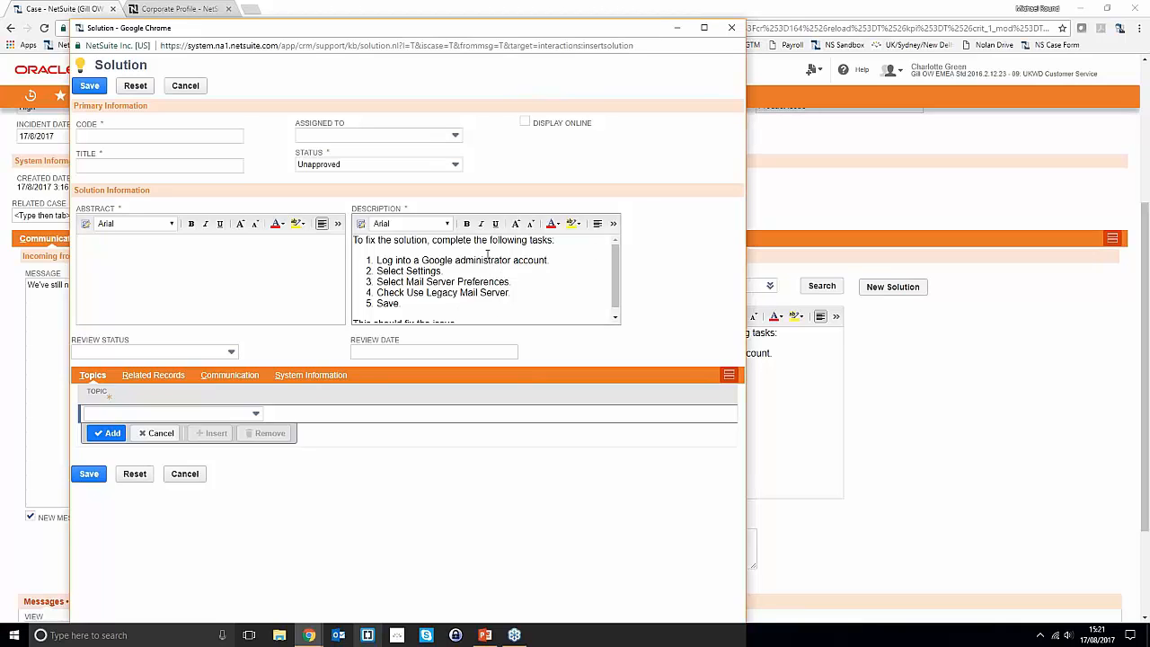
click(183, 356)
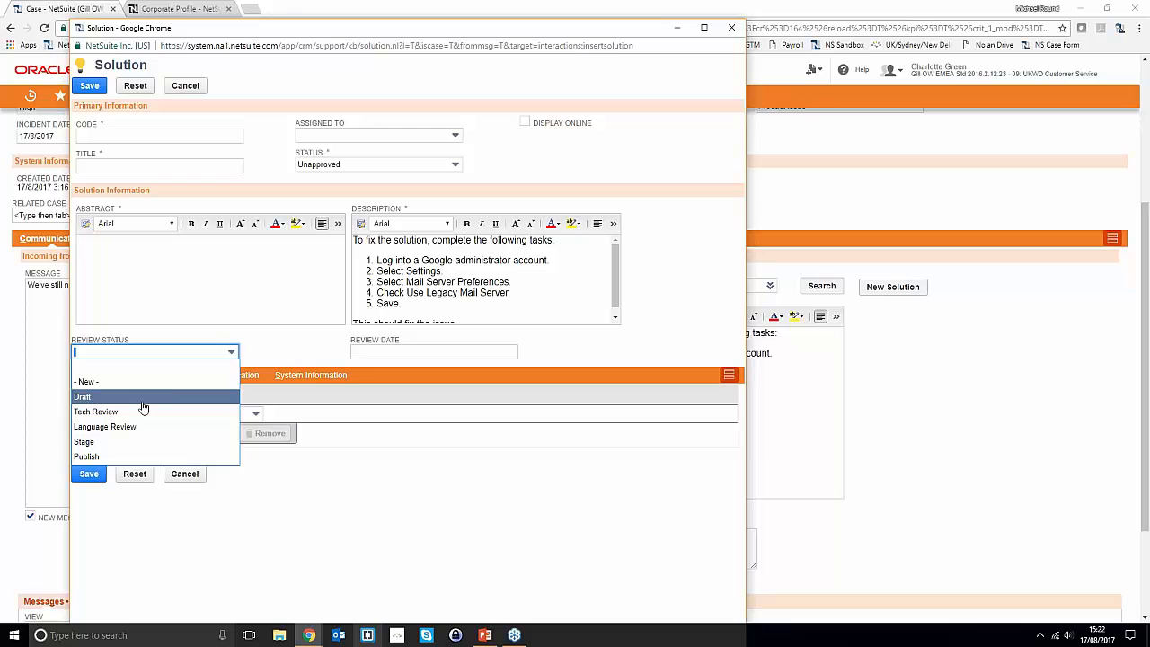
click(732, 28)
click(467, 114)
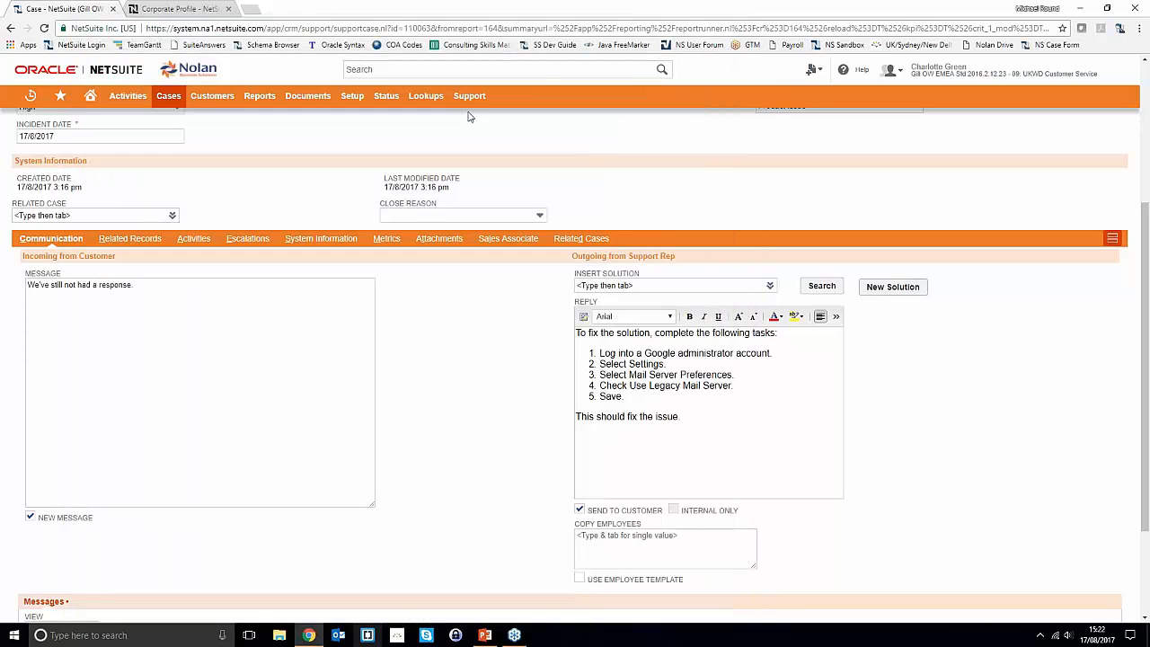
scroll(458, 301, down, 1)
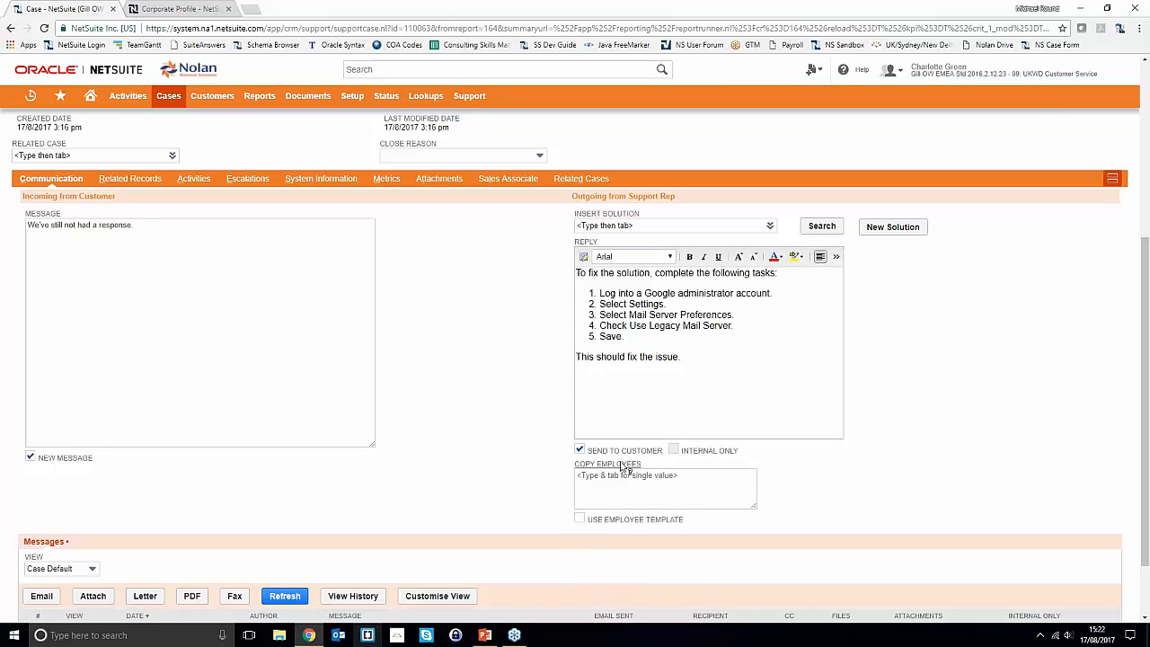
click(672, 501)
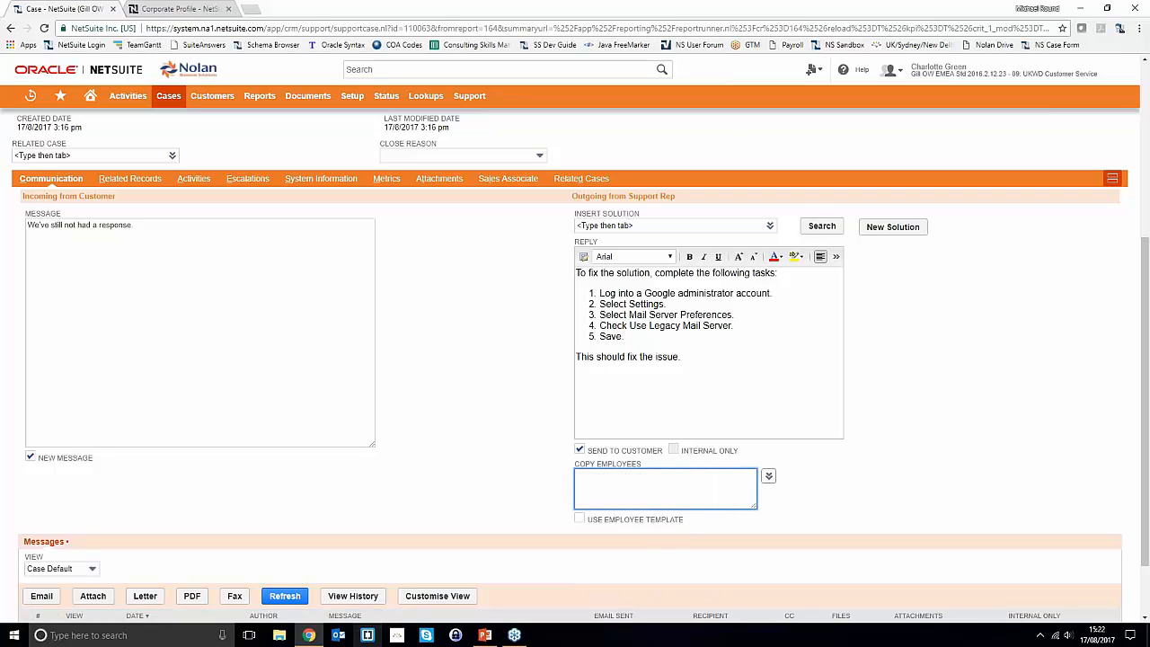
click(768, 476)
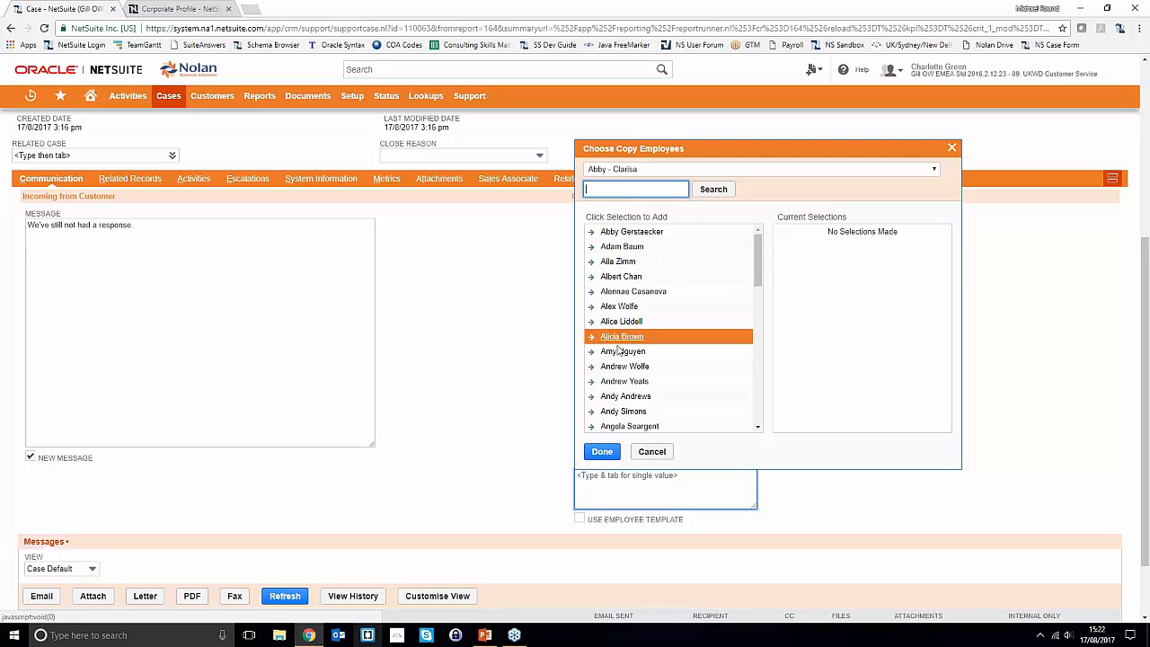
click(1065, 342)
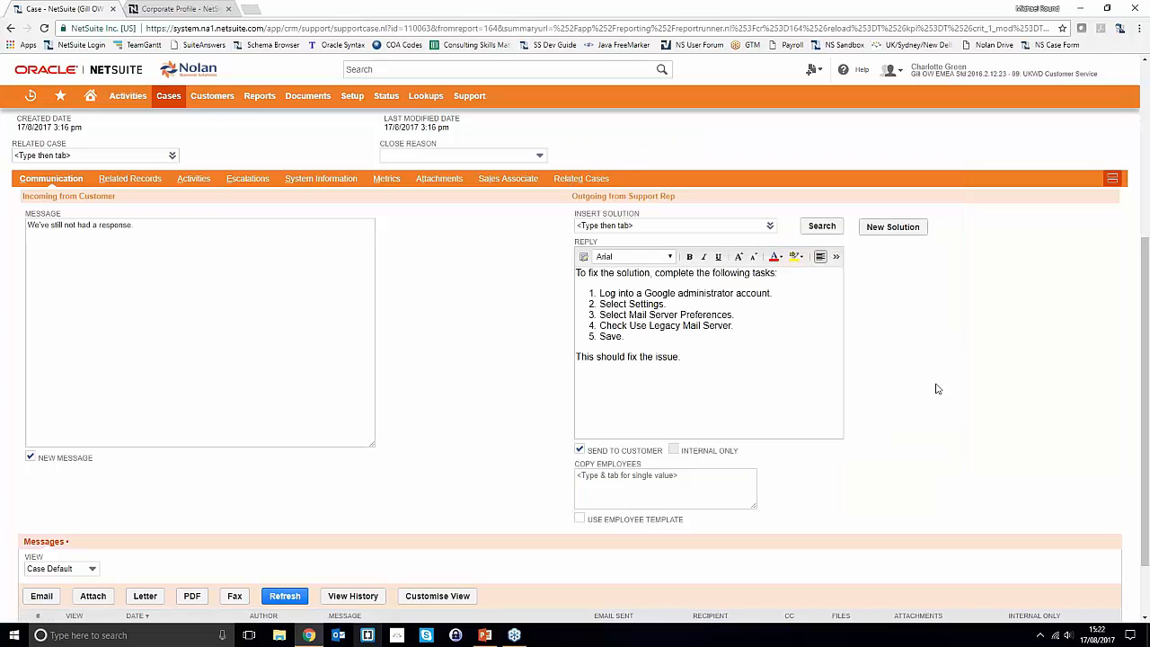
scroll(384, 465, down, 1)
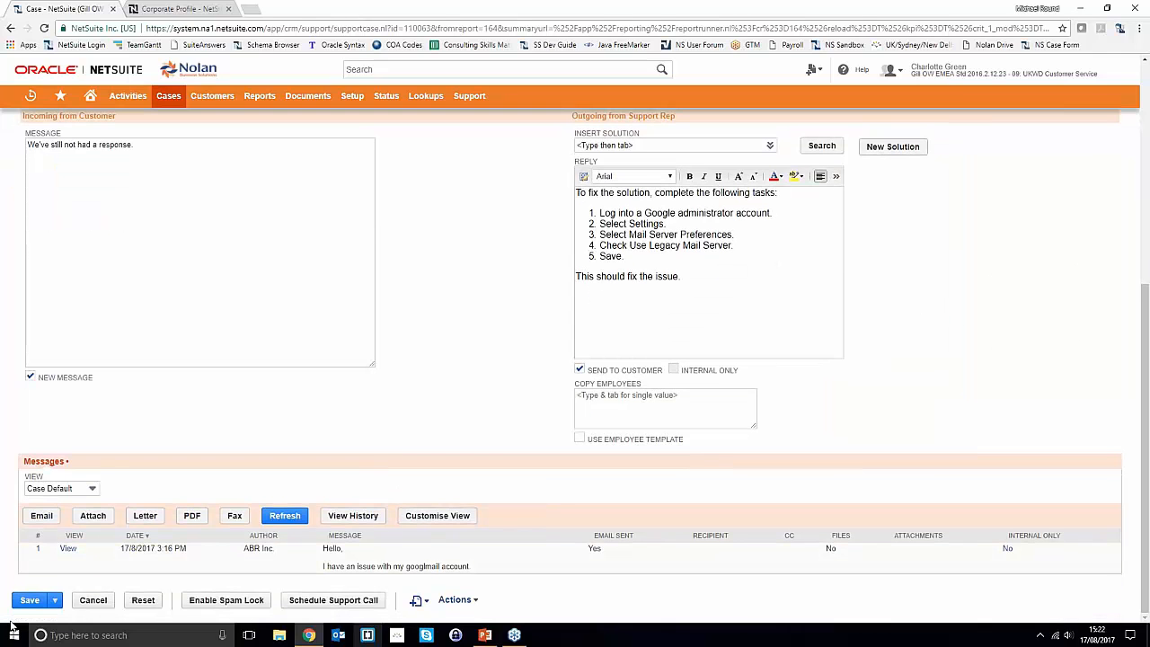
click(29, 599)
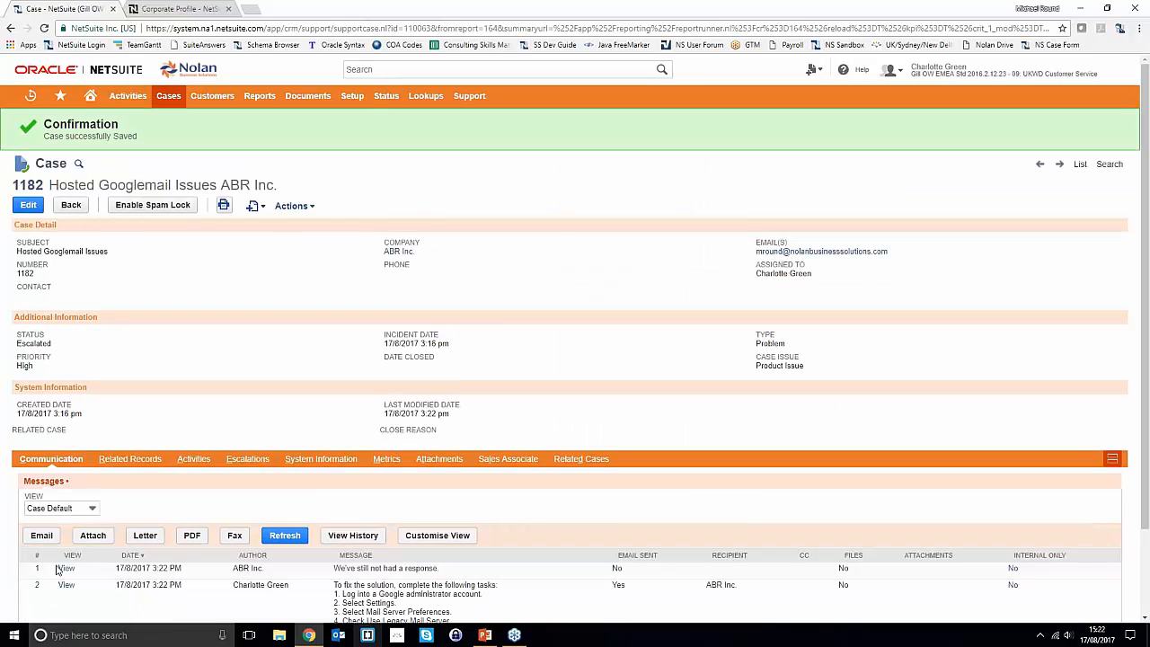
scroll(193, 382, down, 2)
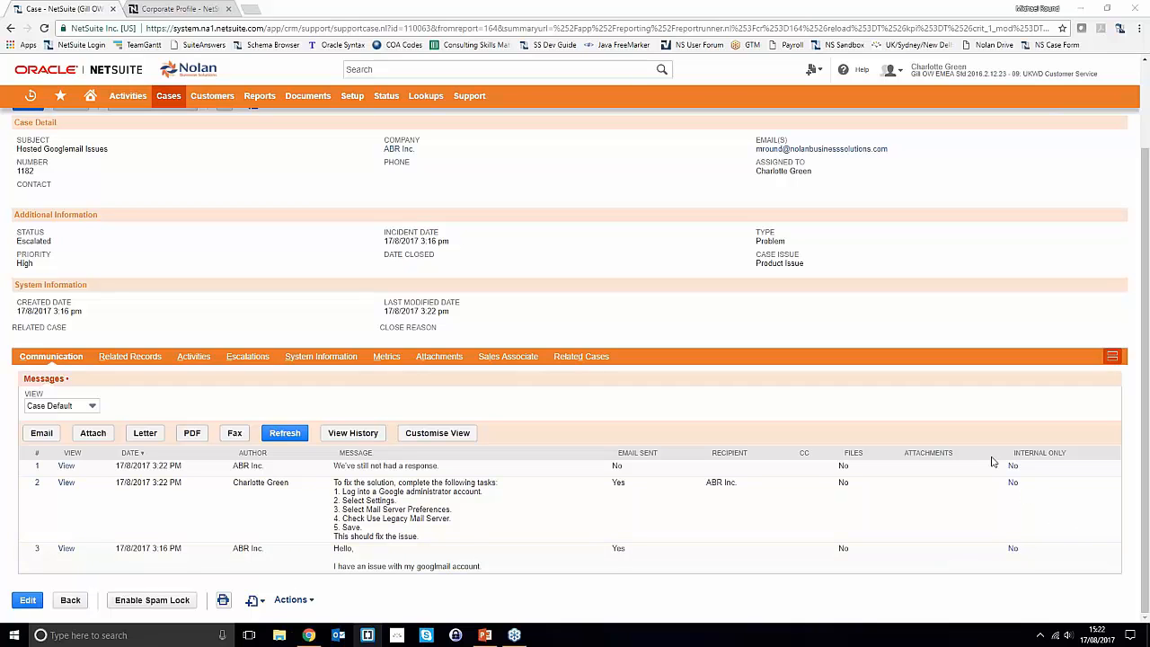
scroll(993, 462, up, 3)
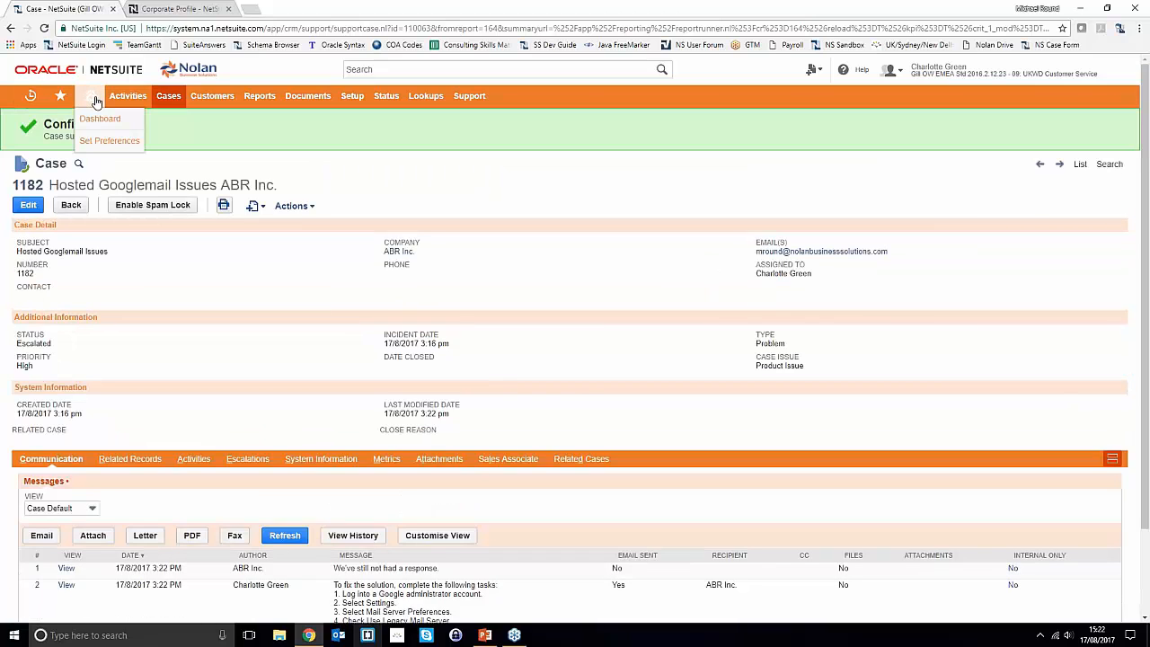
click(95, 102)
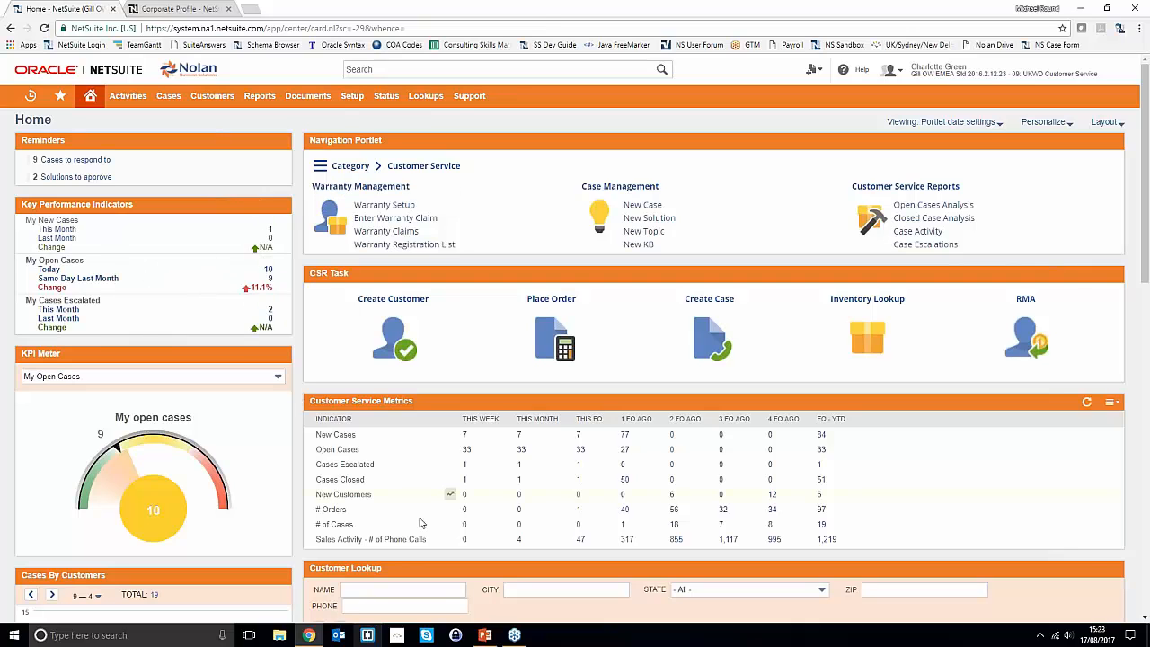
click(484, 635)
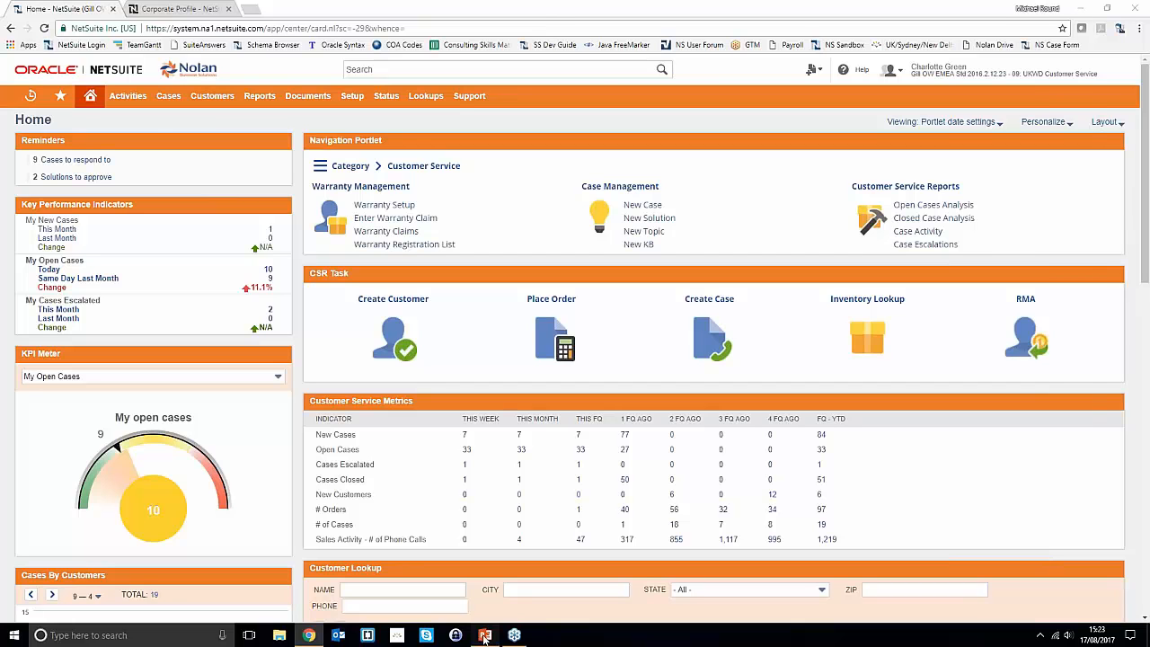
scroll(86, 249, up, 5)
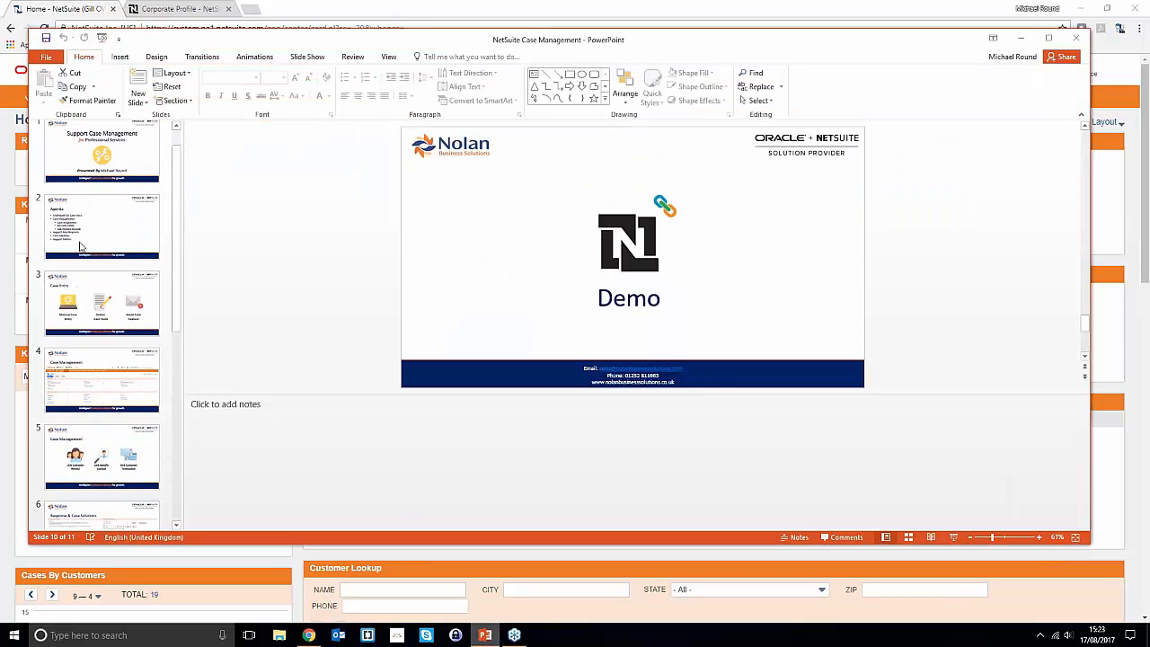
click(79, 246)
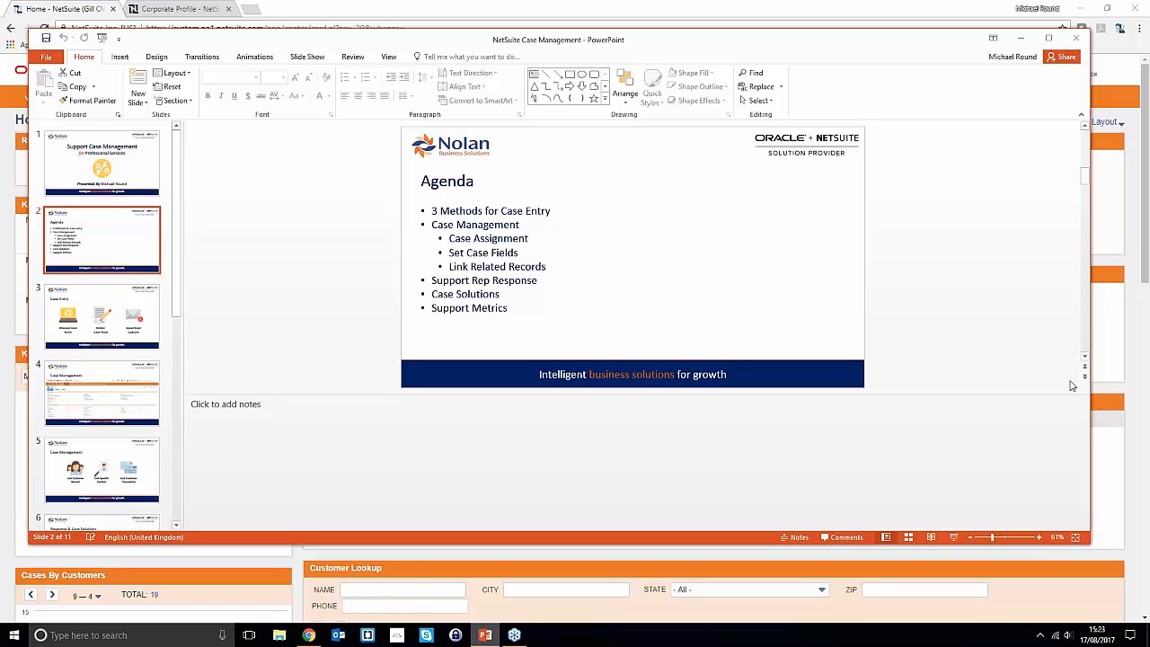
click(953, 537)
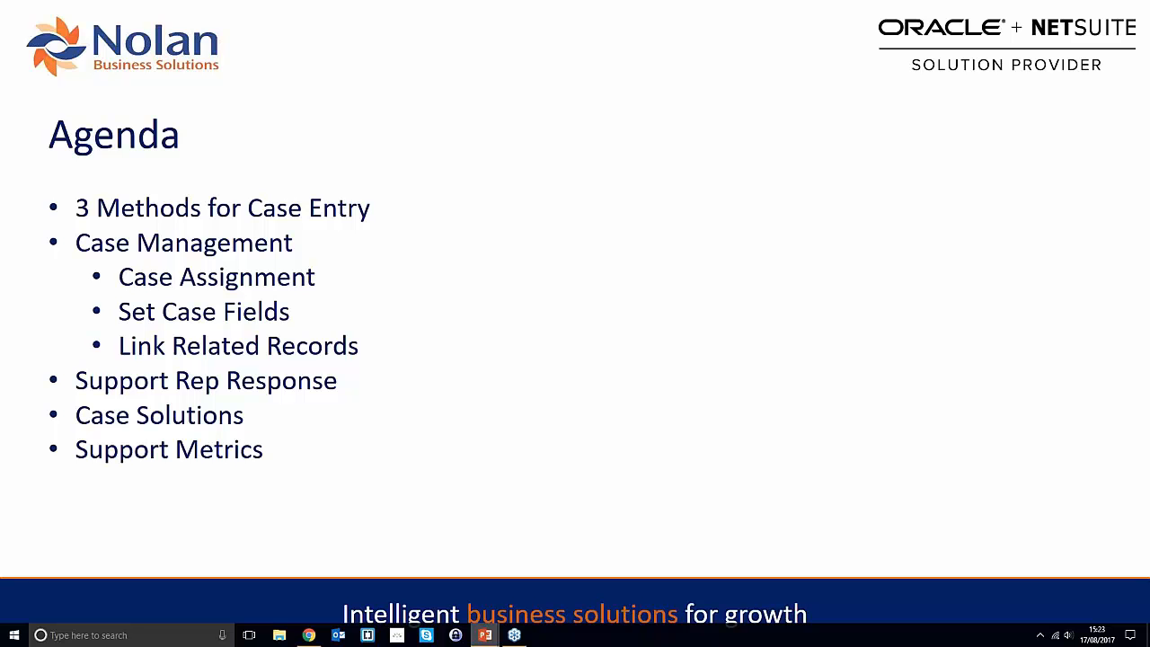
key(Escape)
key(alt+Tab)
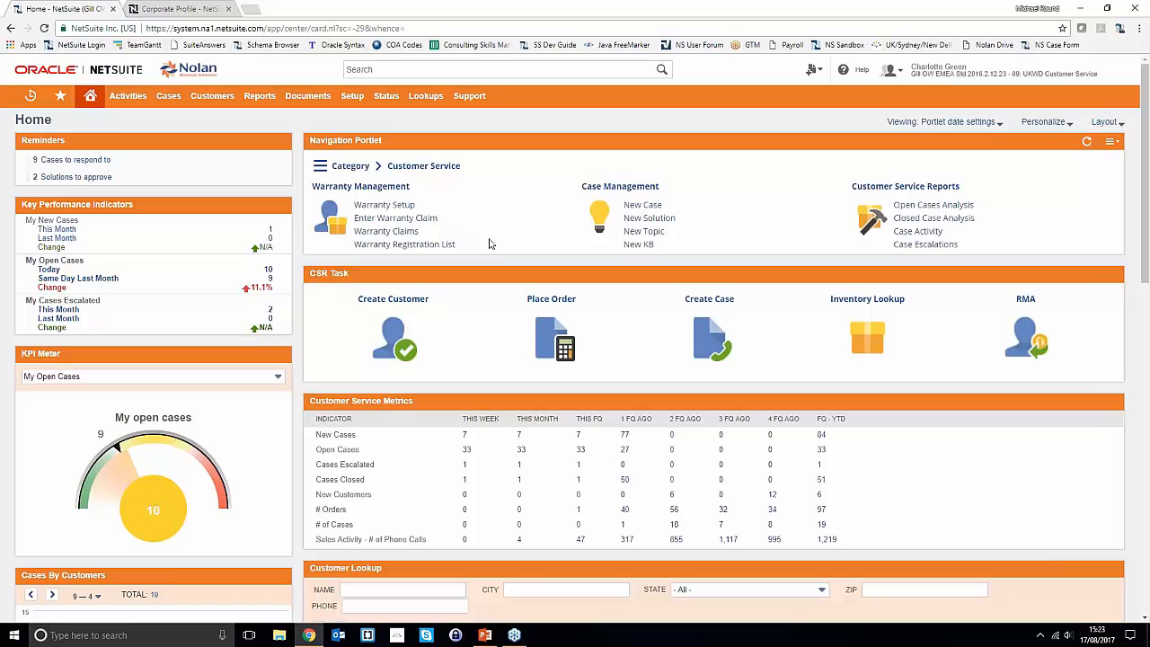
- Search globally for 'abr inc' to reach the ABR Inc. prospect record
mouse_move(814, 69)
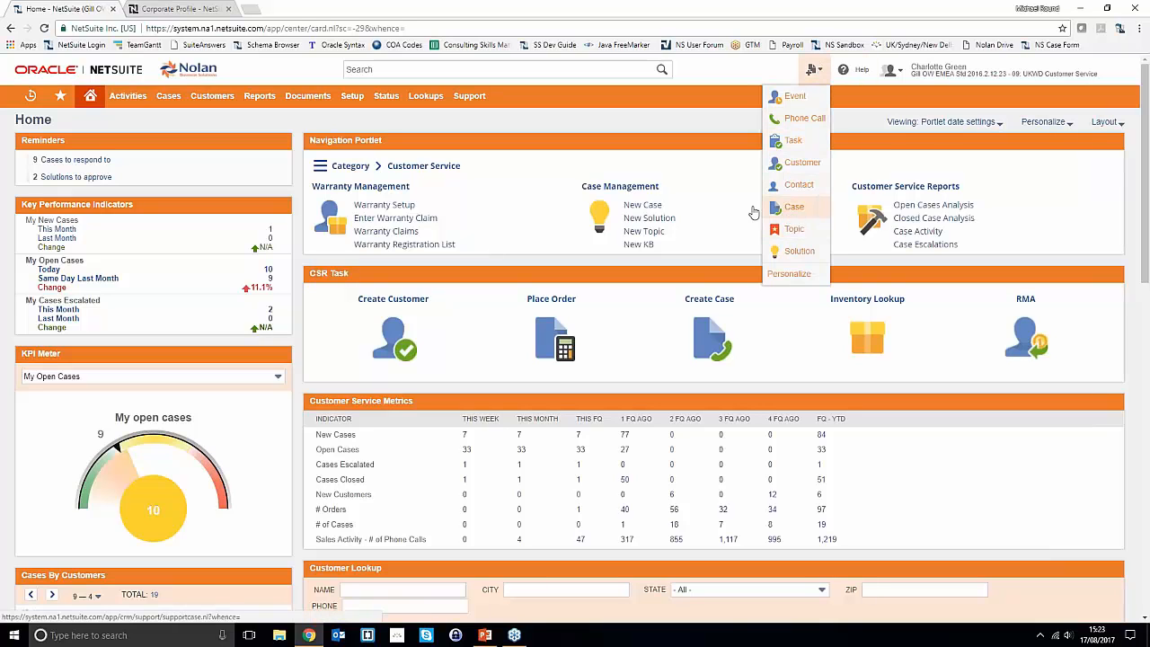
click(445, 72)
text(abr inc)
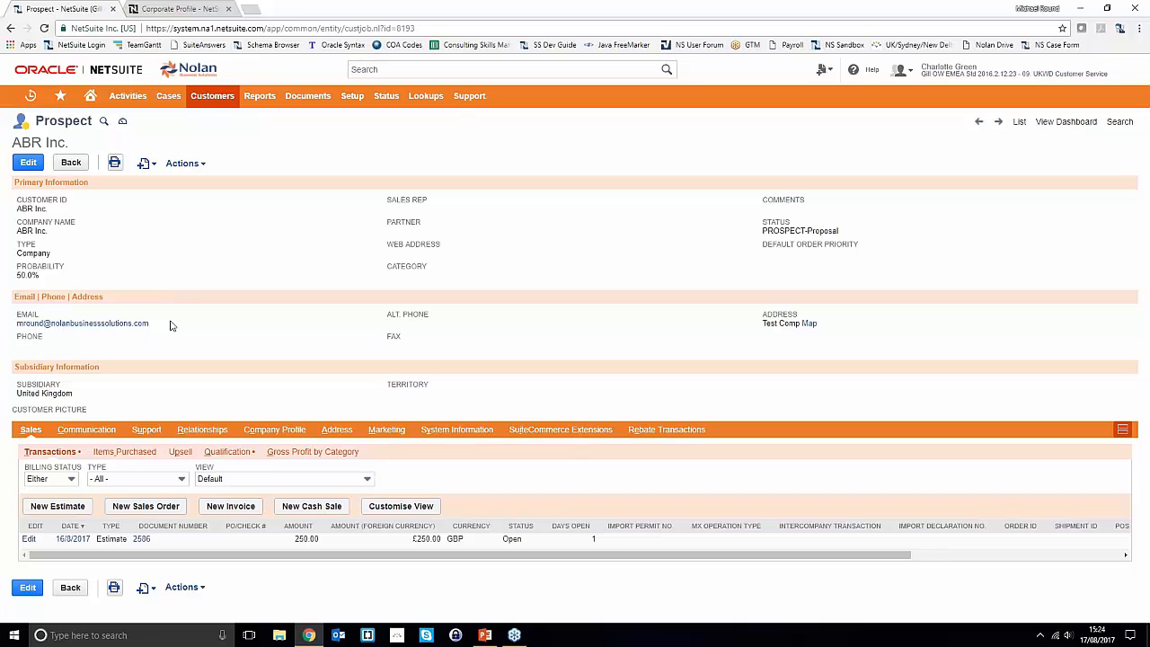
- Review ABR Inc.'s five support cases and Stage filter, then return to the Sales subtab
click(148, 430)
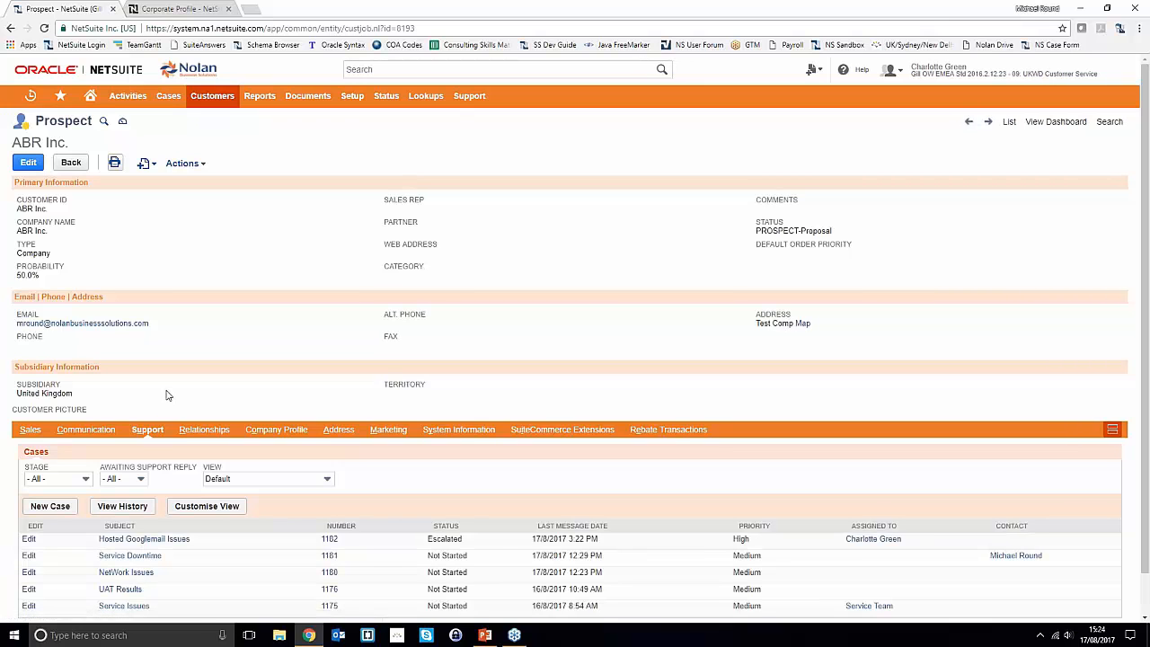
scroll(165, 397, down, 1)
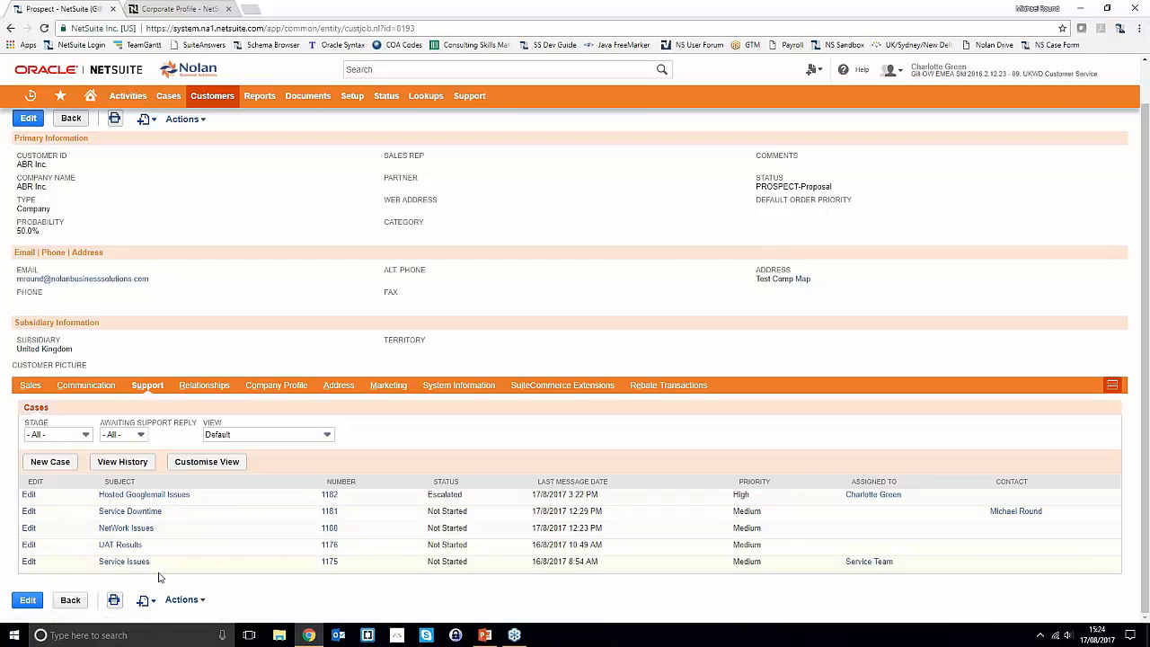
click(79, 435)
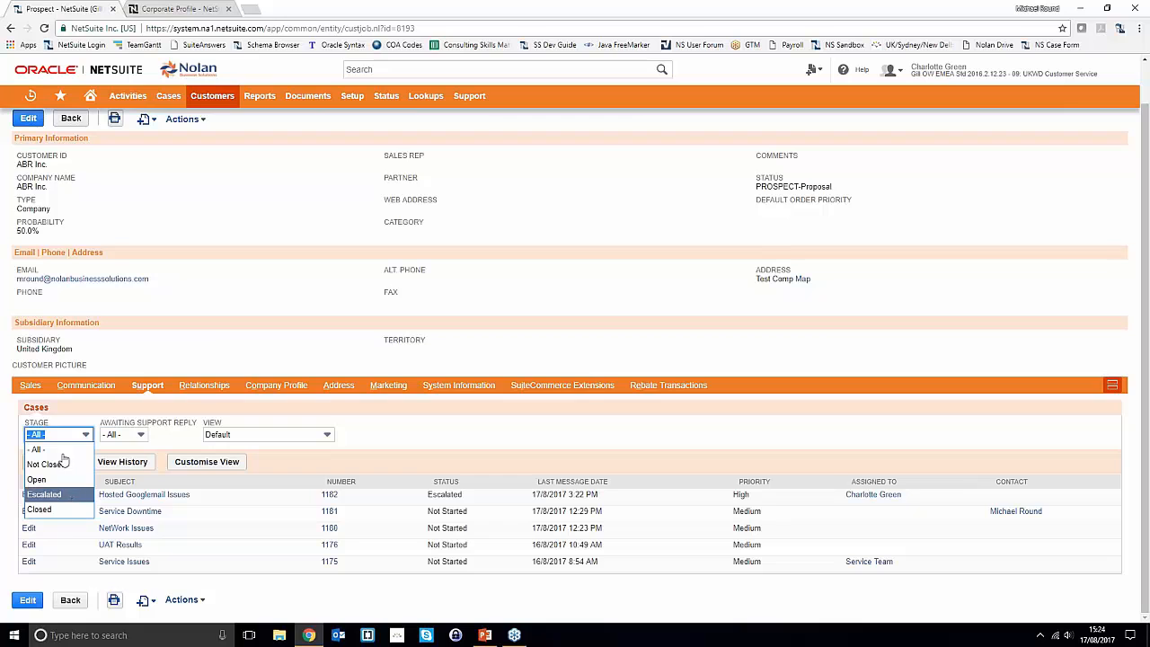
click(210, 335)
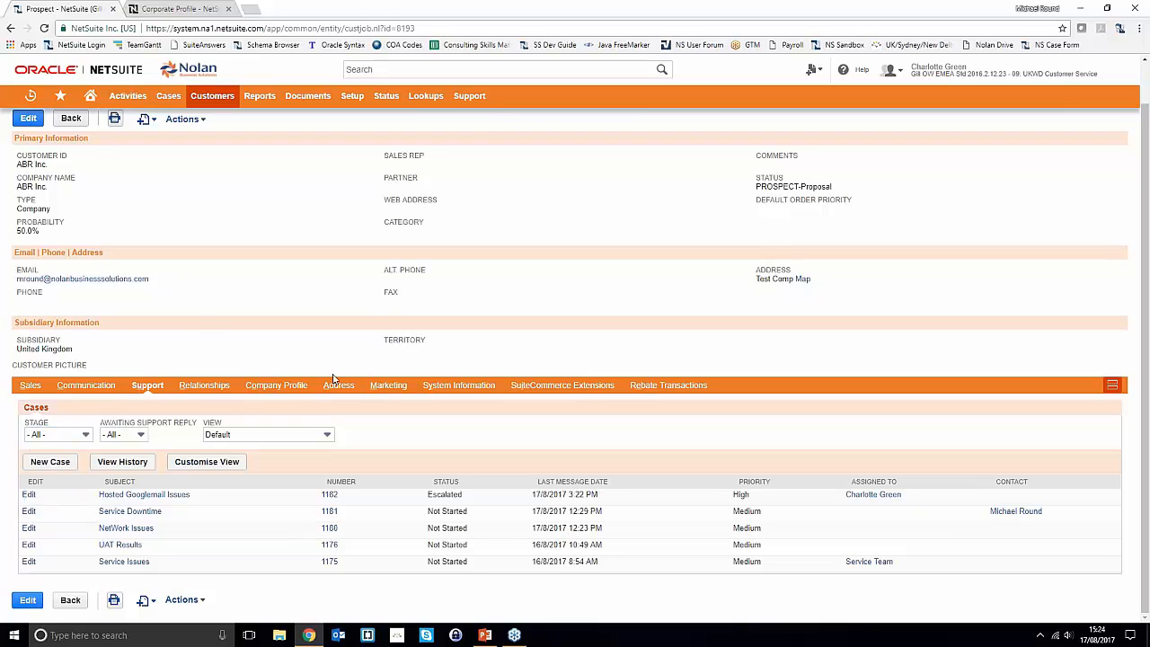
scroll(351, 373, up, 1)
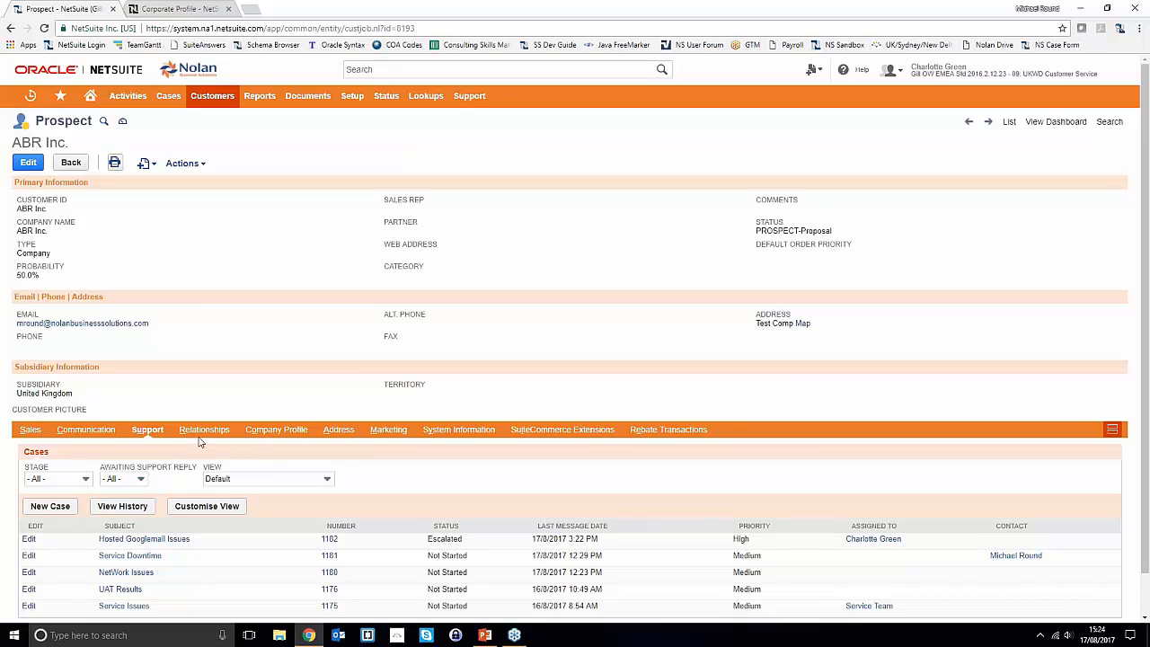
click(30, 431)
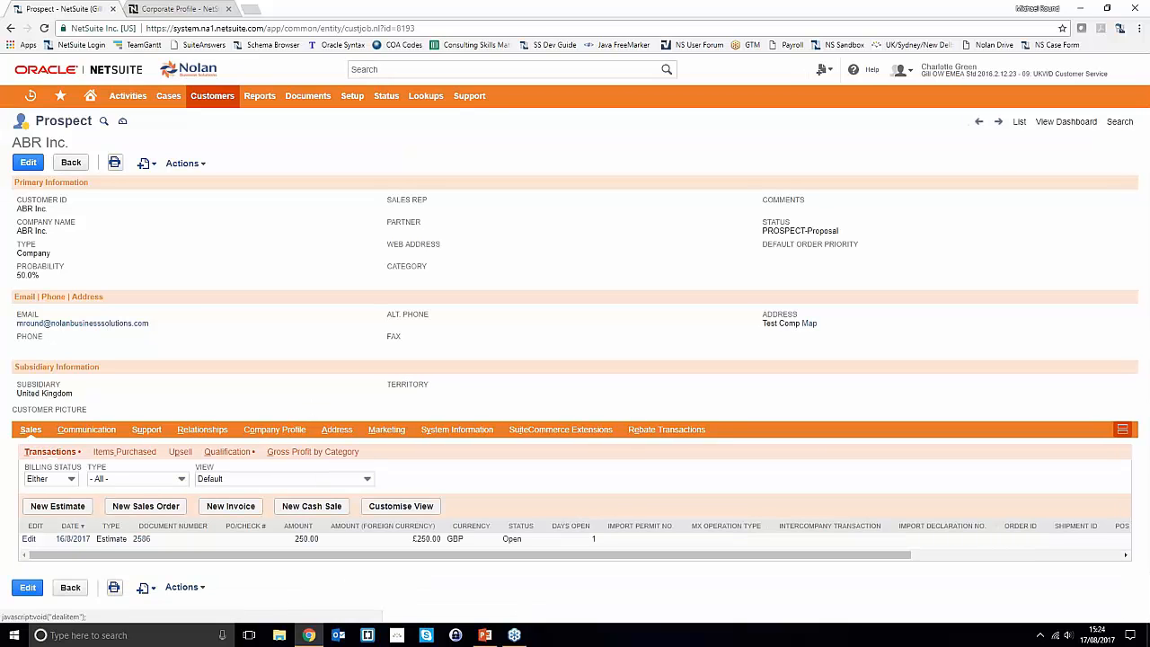
- Open estimate 2586 from ABR Inc.'s Transactions list
click(147, 539)
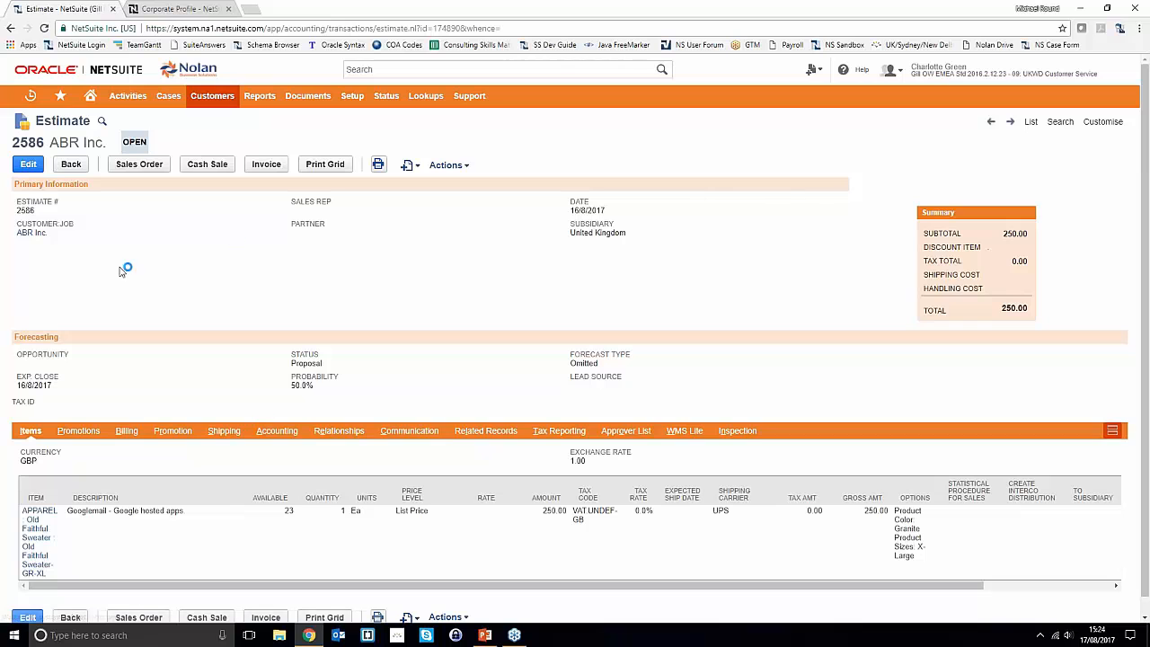
- Create a new case from estimate 2586 with the ABR Inc. contact selected
mouse_move(404, 164)
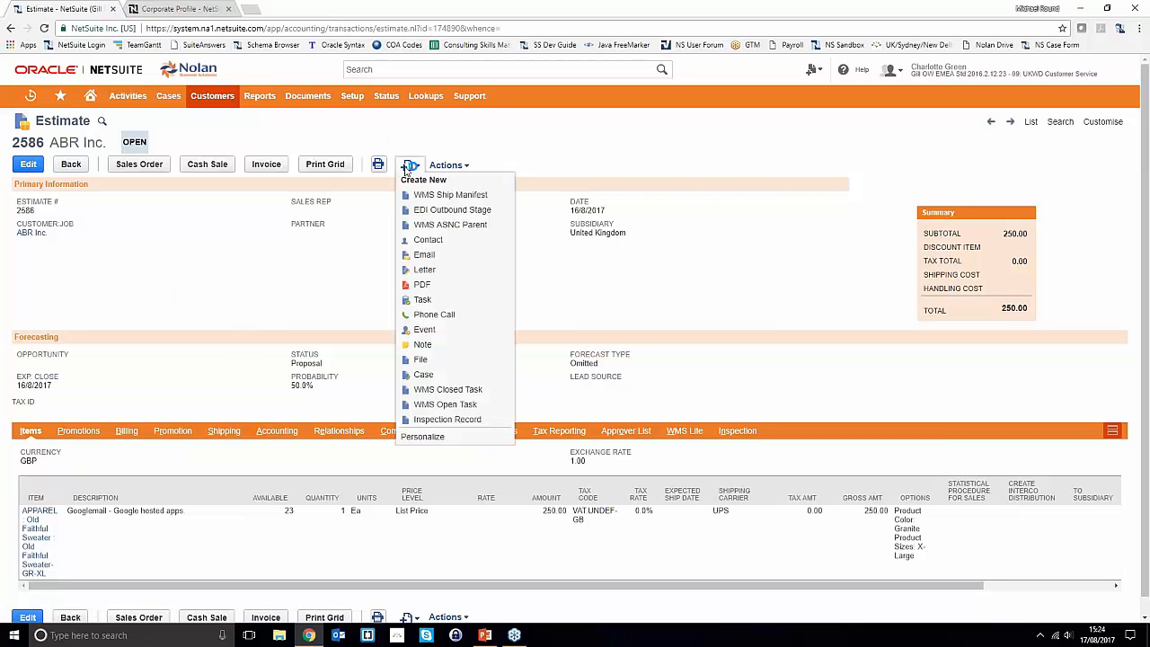
click(423, 374)
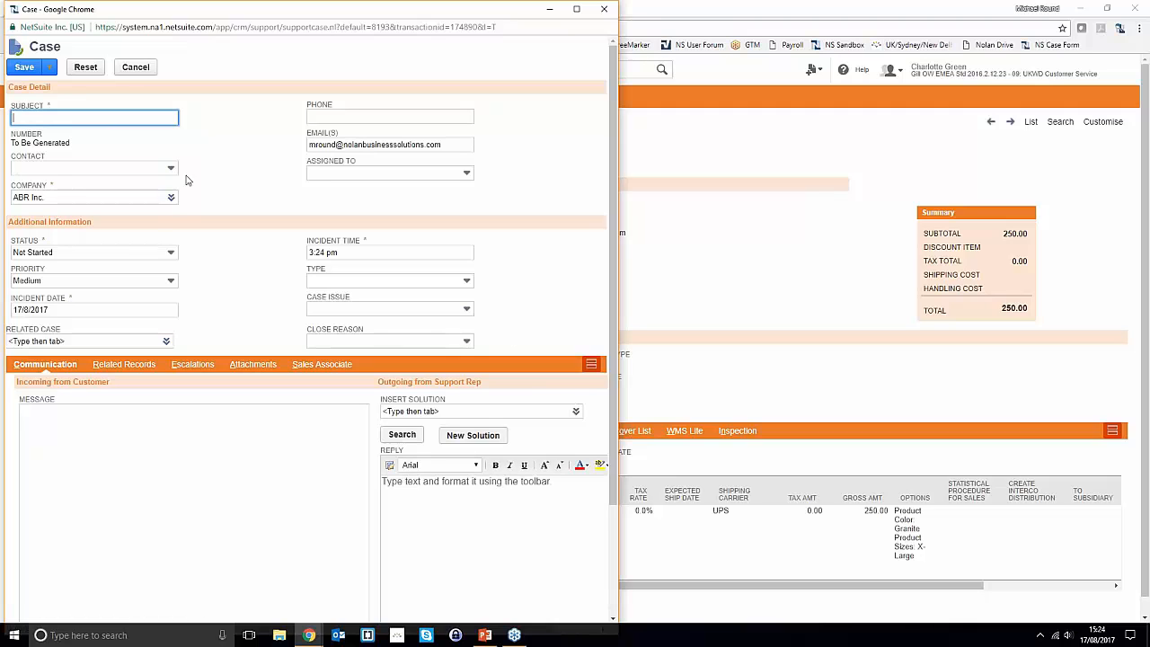
click(80, 167)
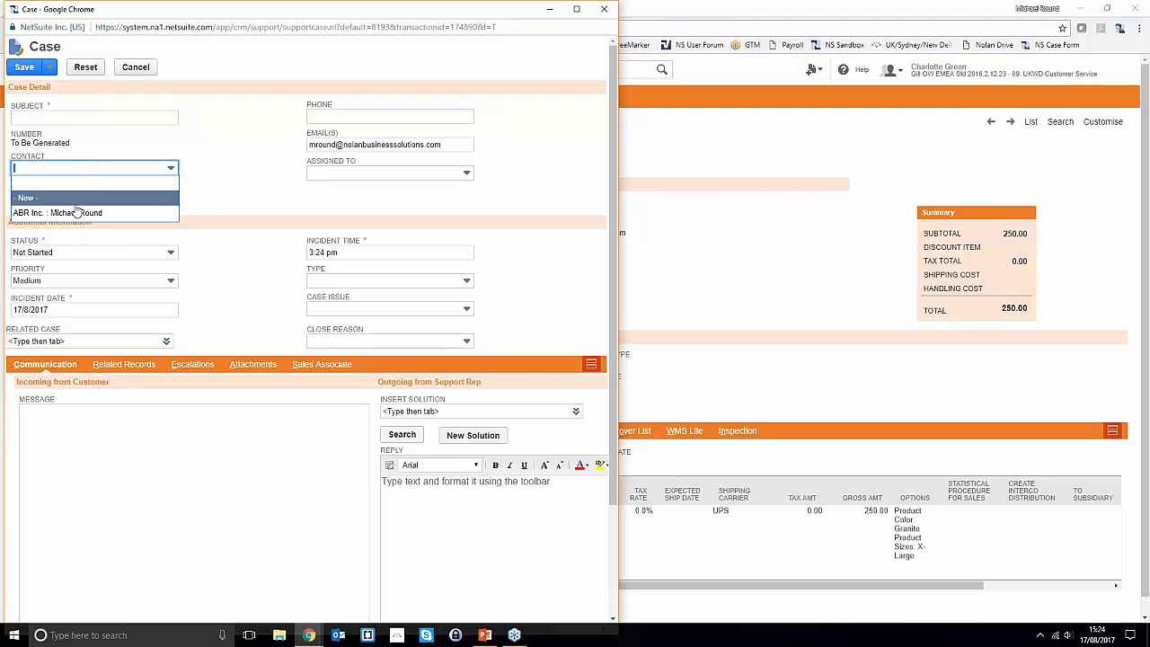
click(77, 212)
scroll(251, 296, down, 2)
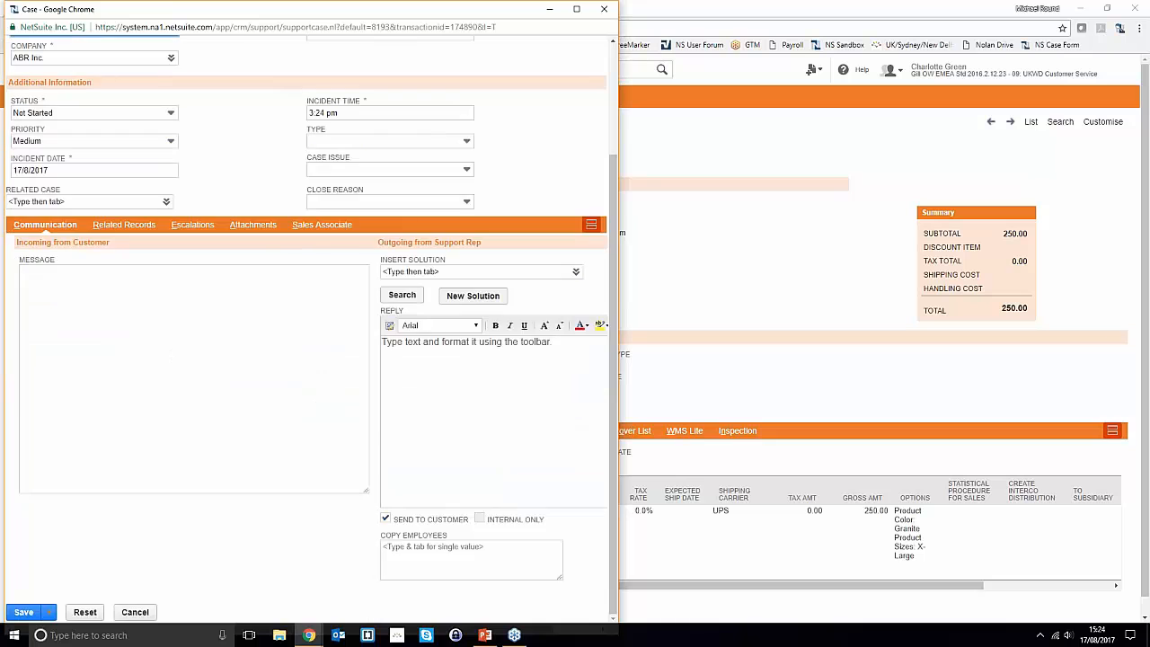
click(128, 225)
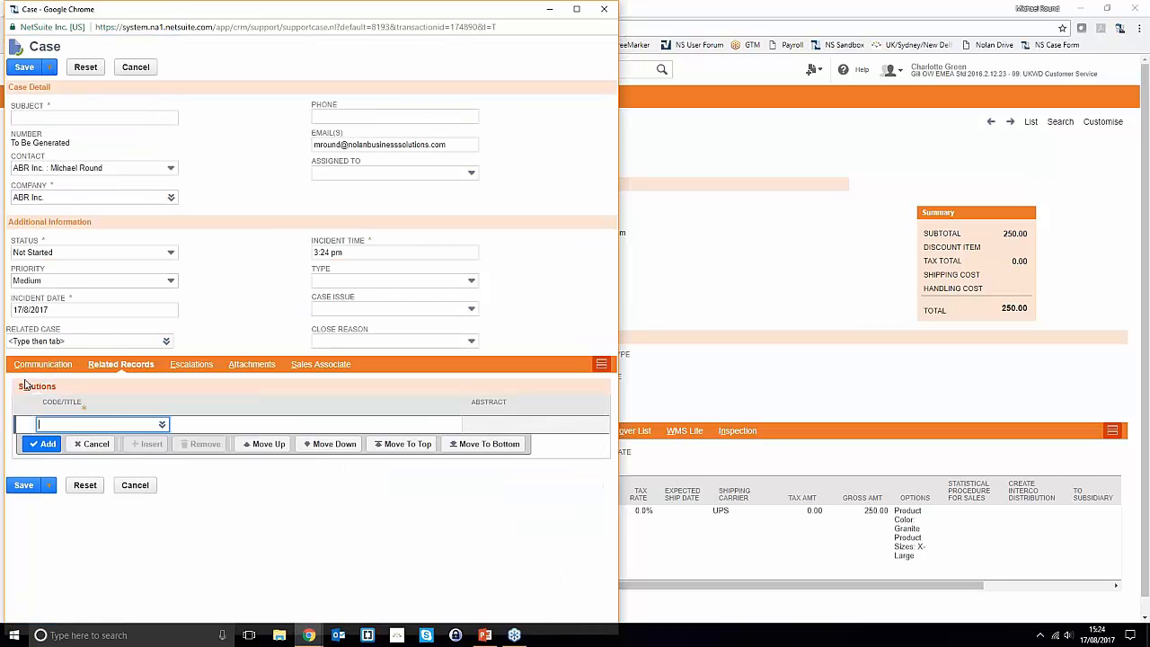
click(25, 367)
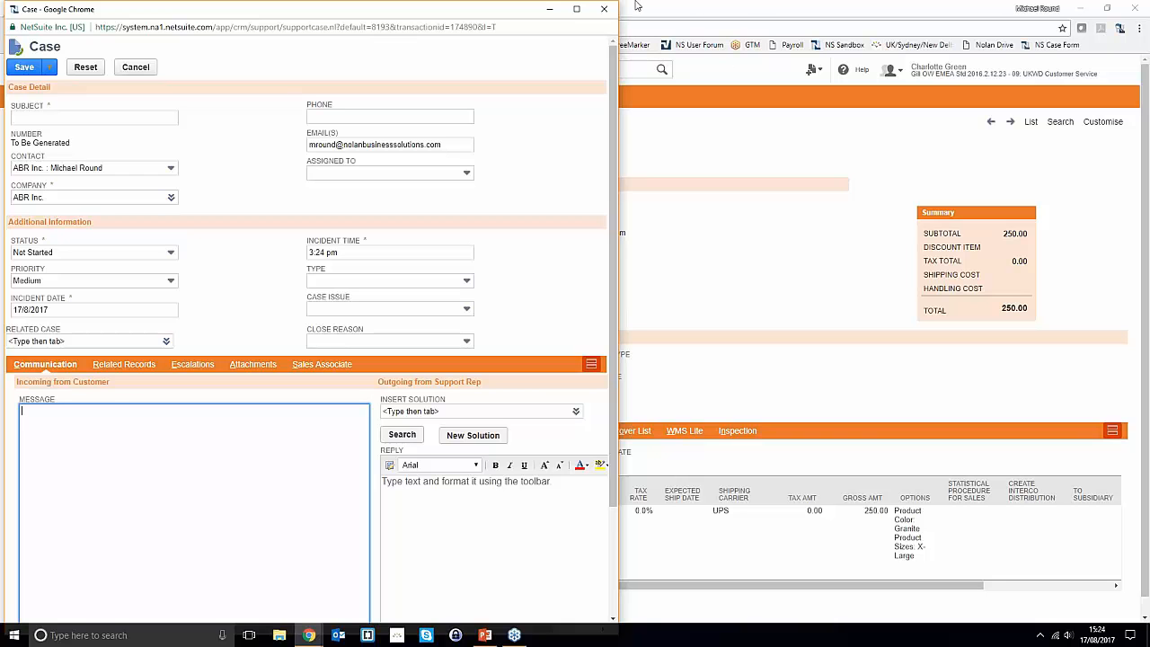
- Discard the unsaved new case and open case 1182 for editing from Recent Records
click(604, 9)
click(360, 95)
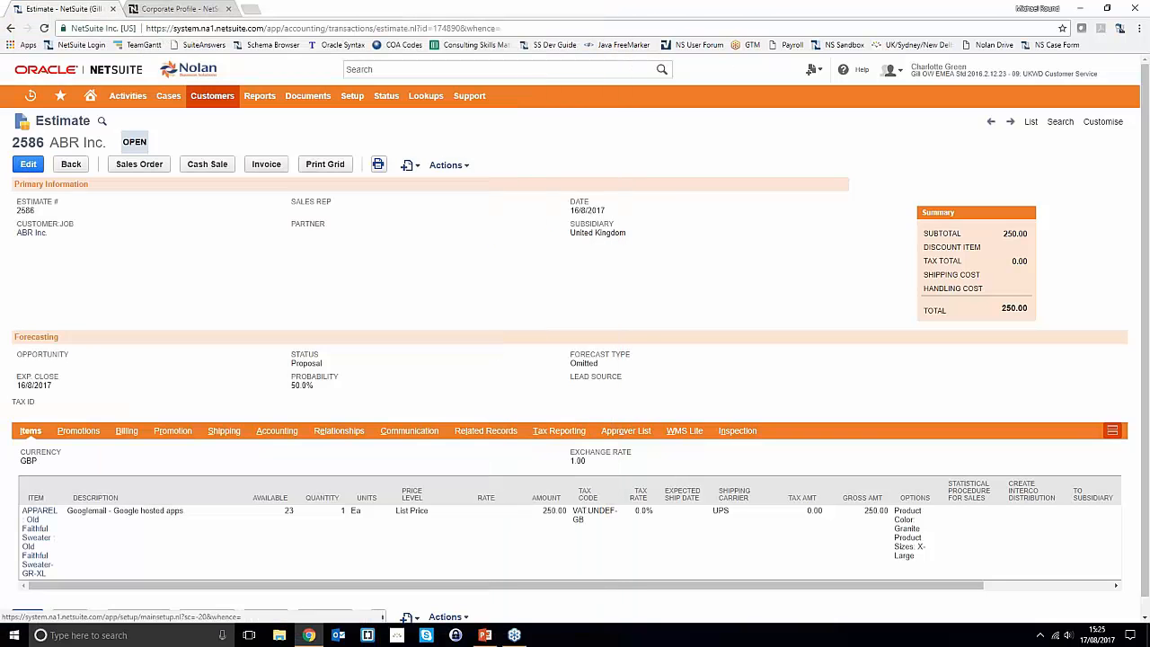
double_click(27, 142)
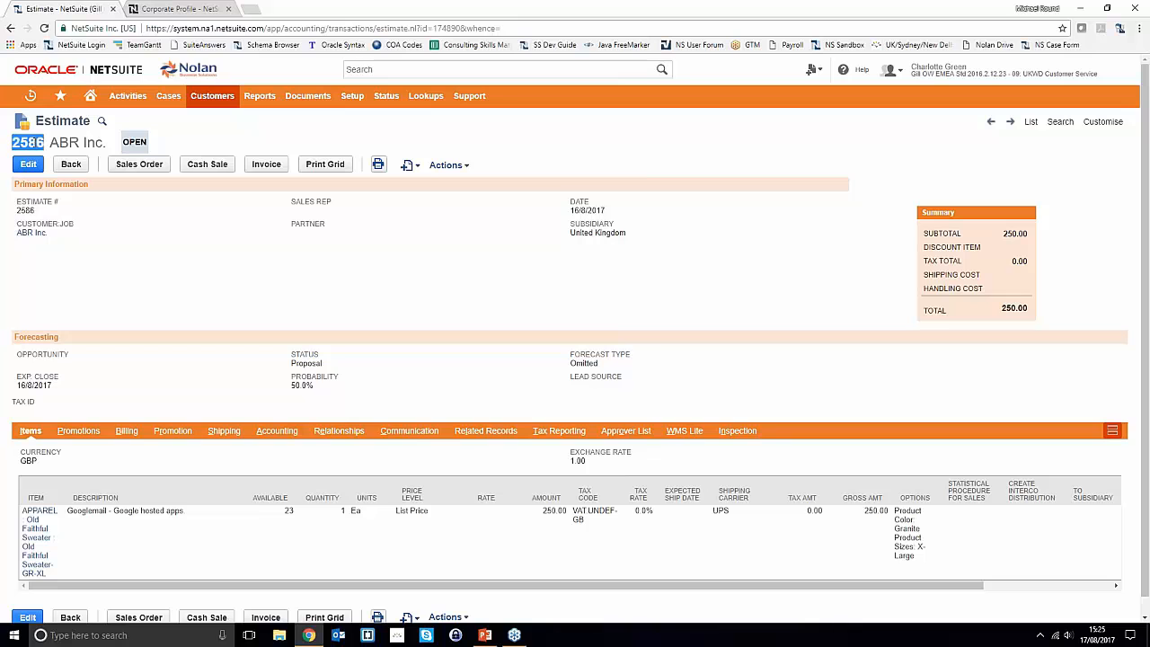
mouse_move(31, 96)
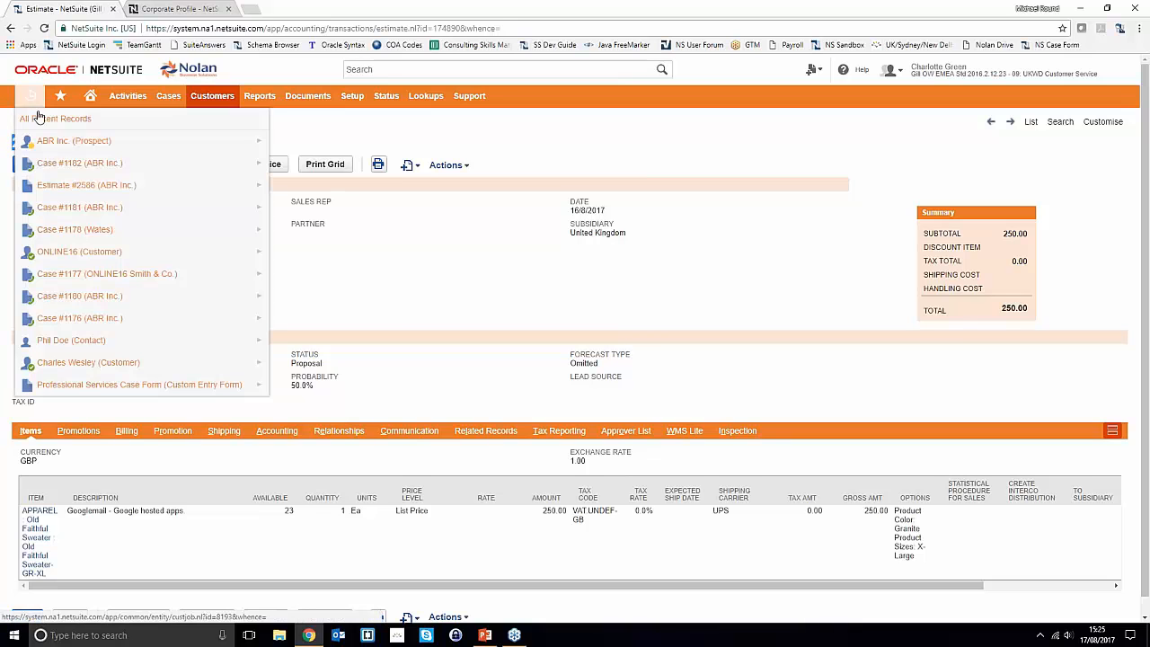
click(91, 163)
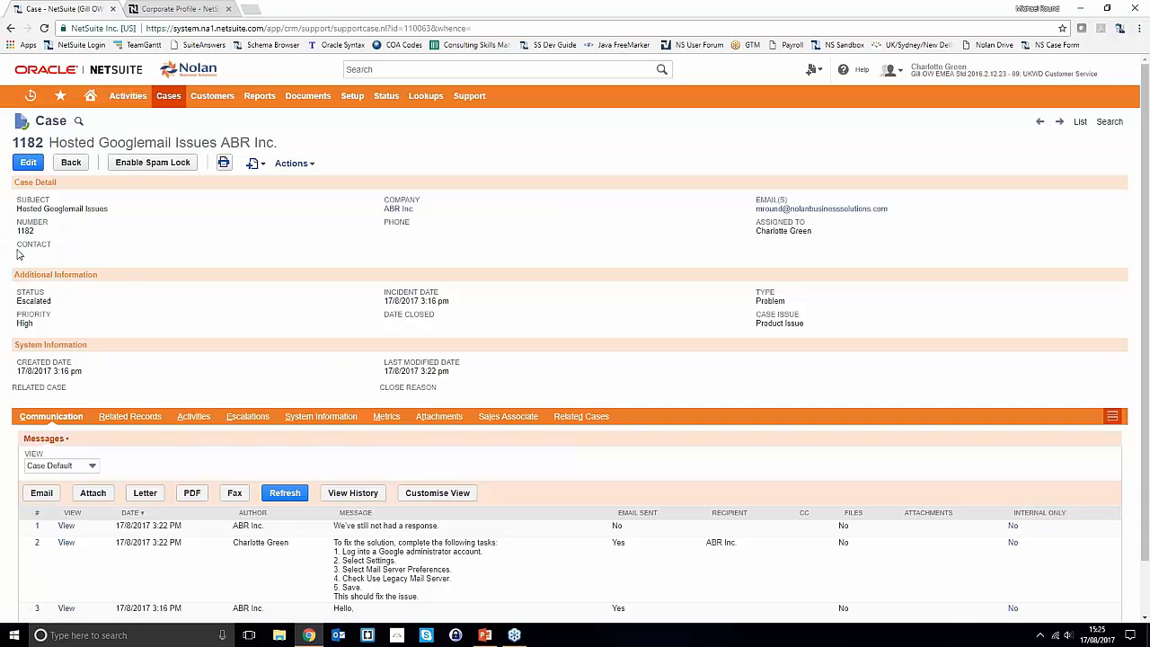
click(28, 163)
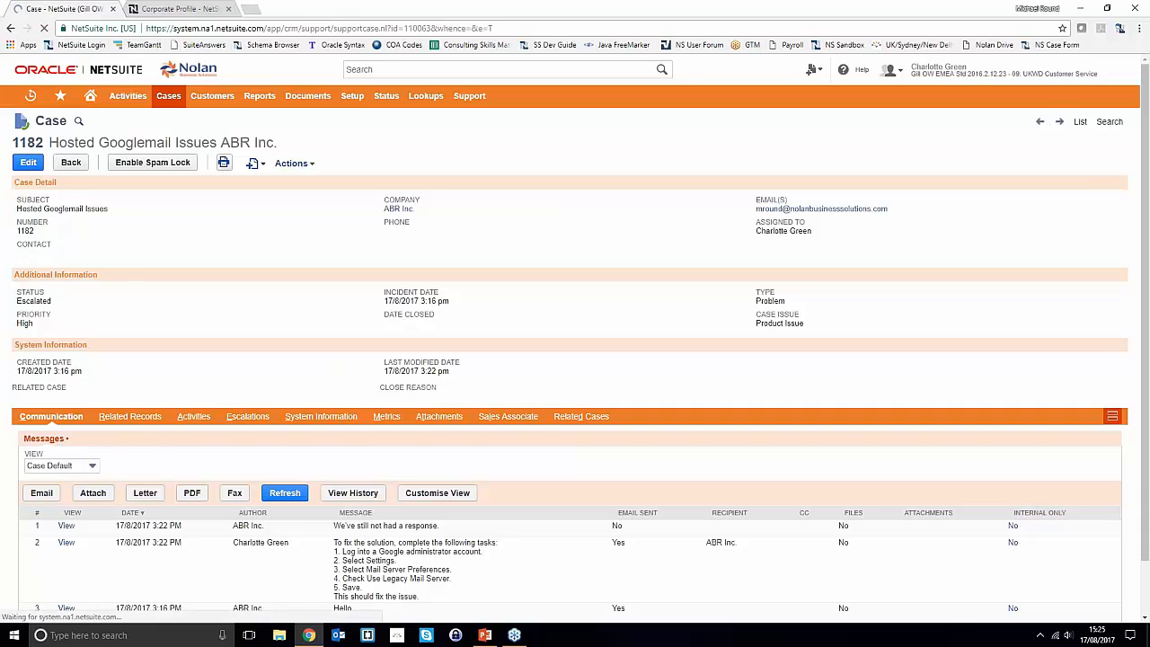
- Link Estimate 2586 under the case's Related Records > Transactions subtab
click(130, 478)
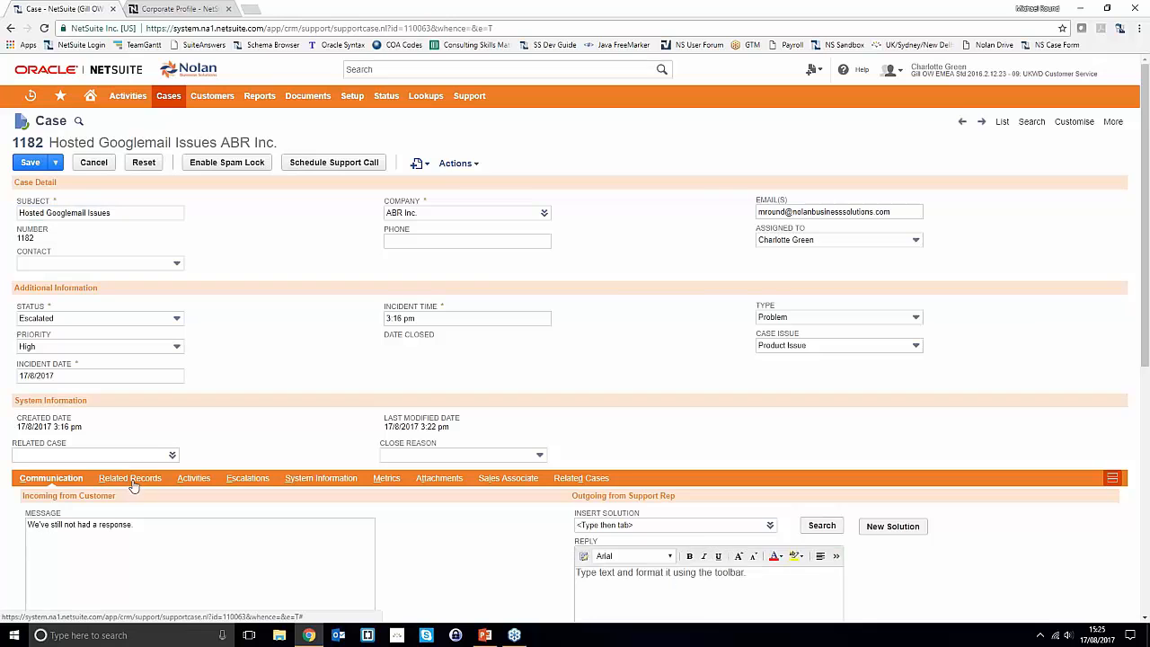
click(97, 498)
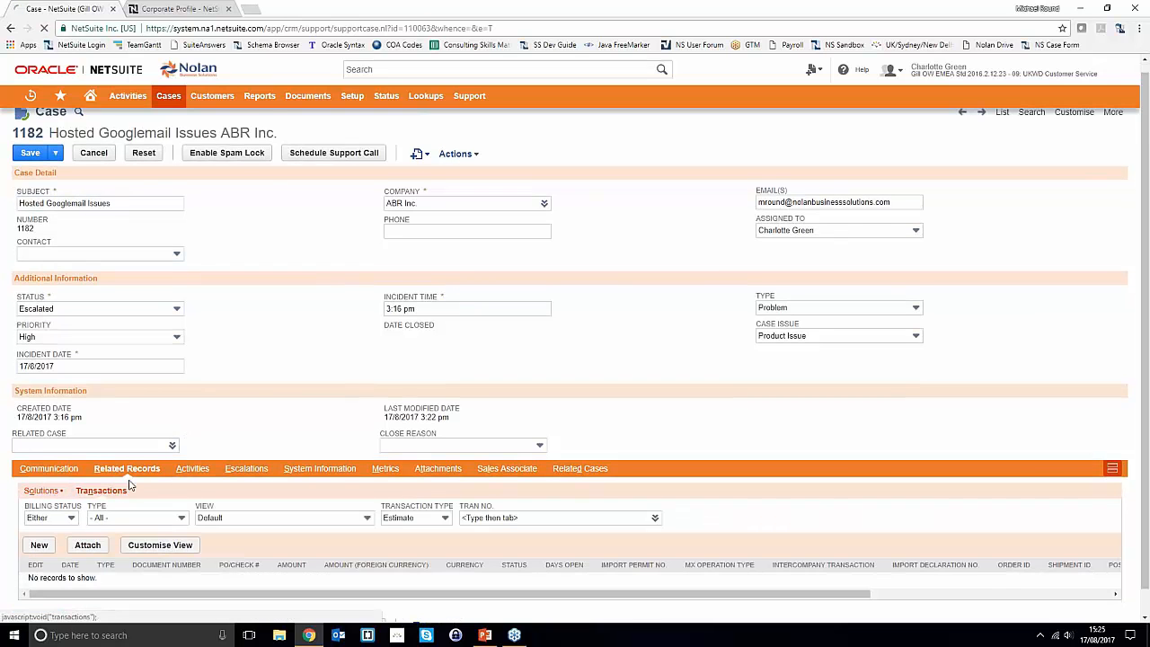
click(509, 492)
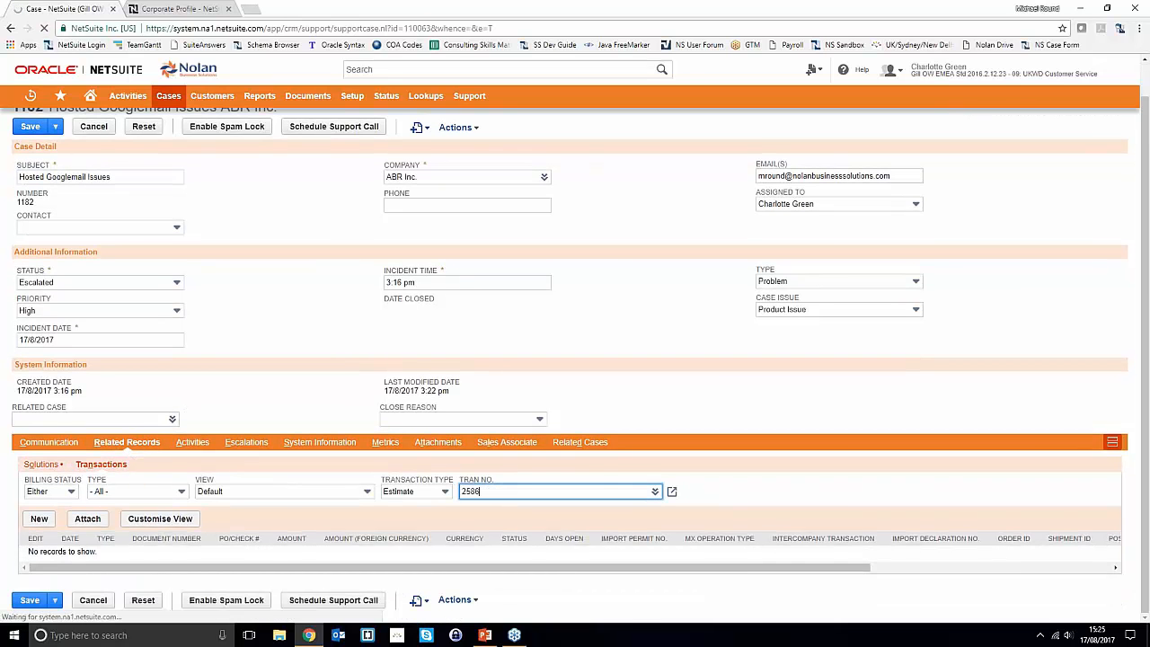
click(770, 490)
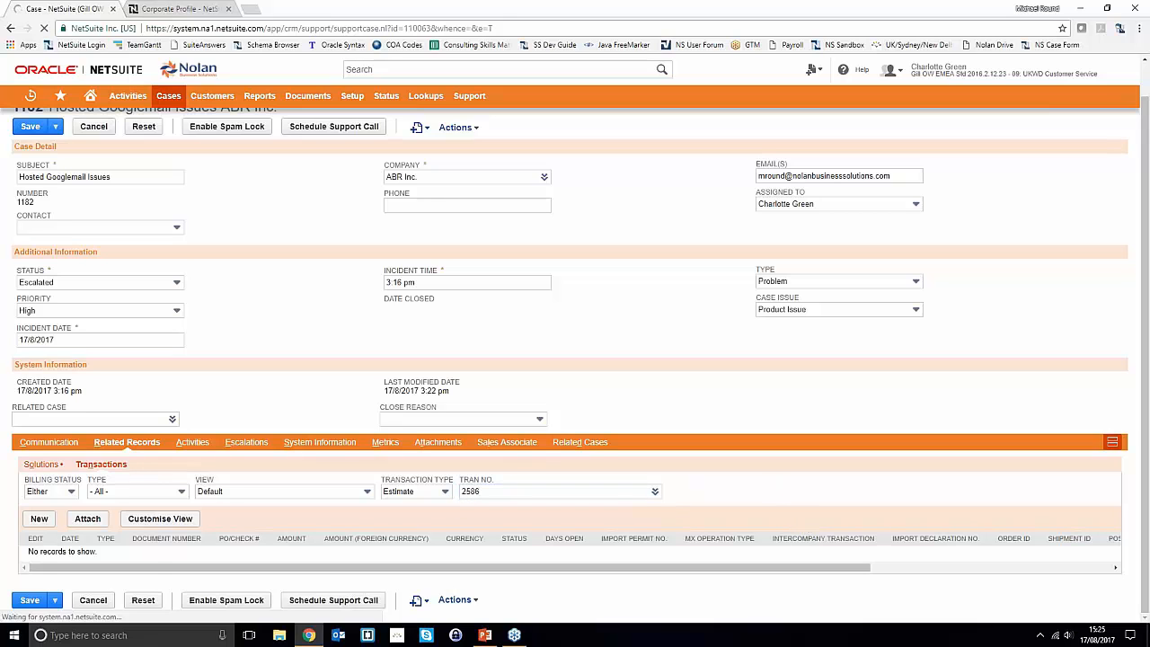
scroll(244, 544, up, 1)
click(511, 528)
text(2586)
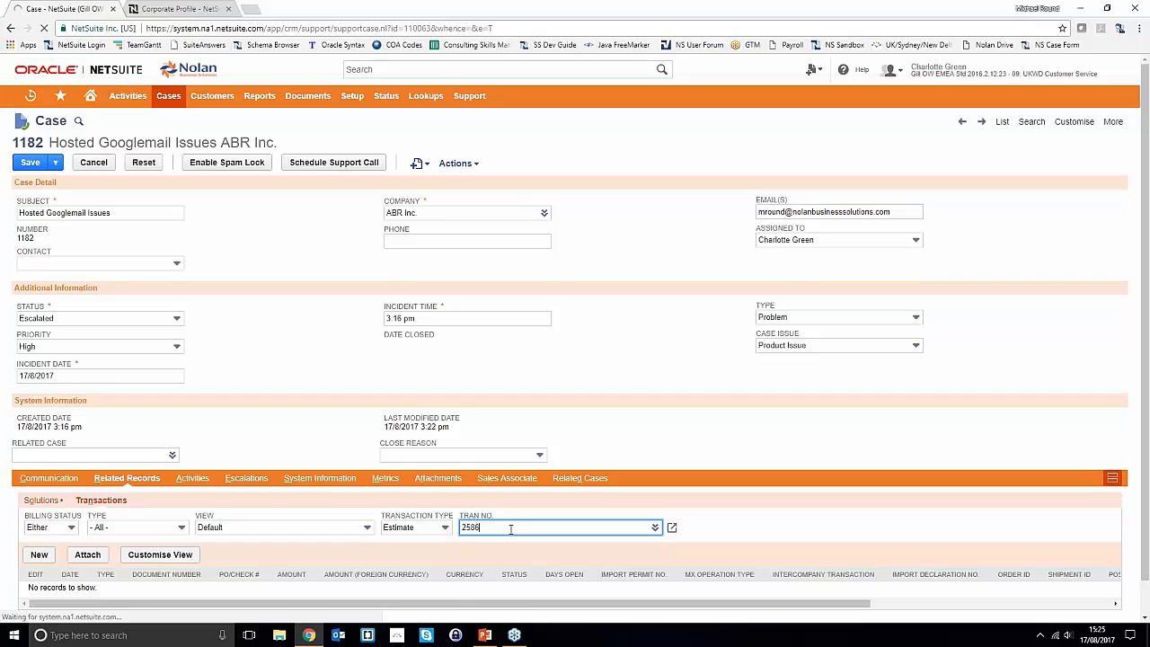
click(745, 505)
scroll(453, 566, down, 1)
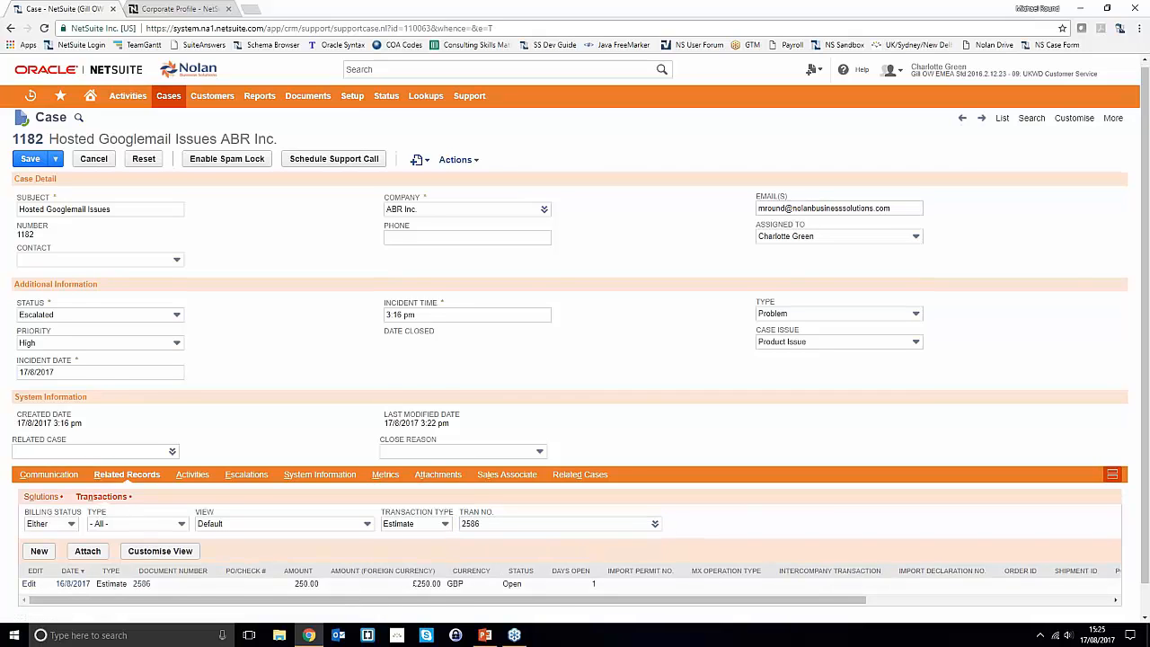
scroll(232, 559, down, 1)
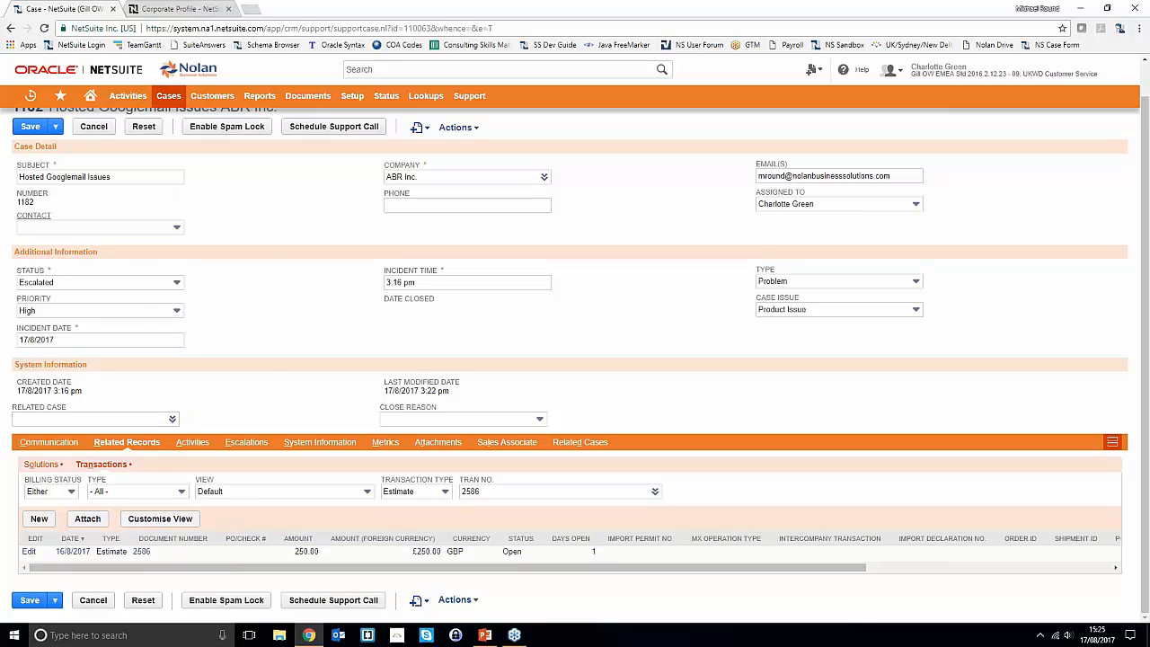
- Leave the case unsaved and open Estimate 2586 from Recent Records
mouse_move(27, 100)
click(85, 163)
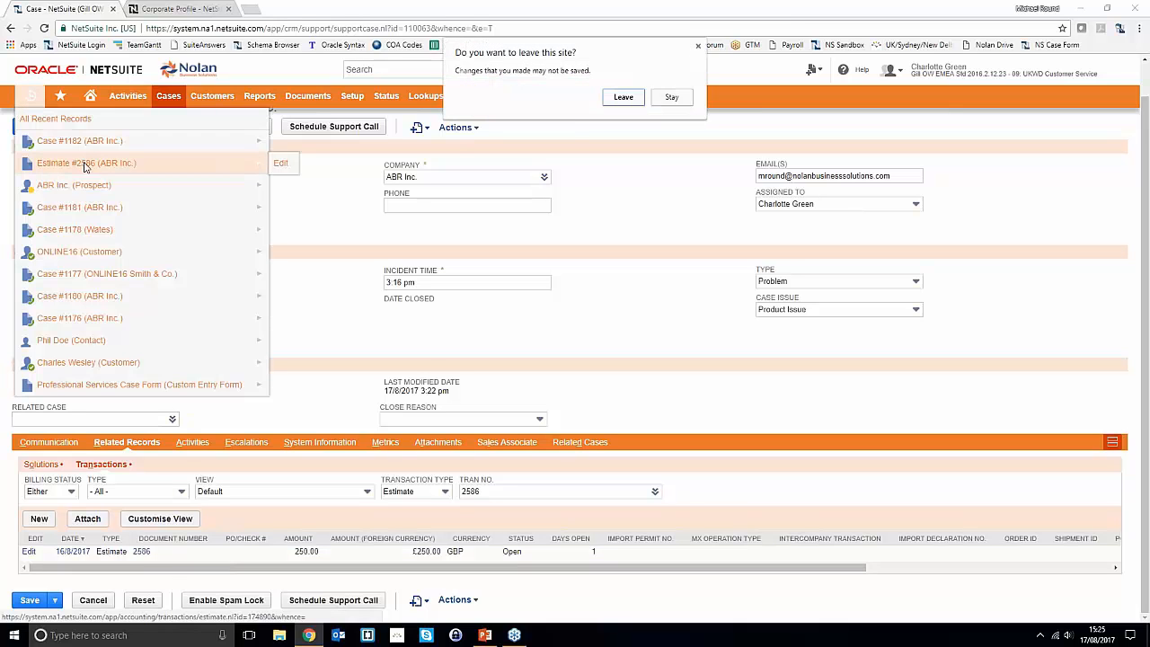
click(608, 97)
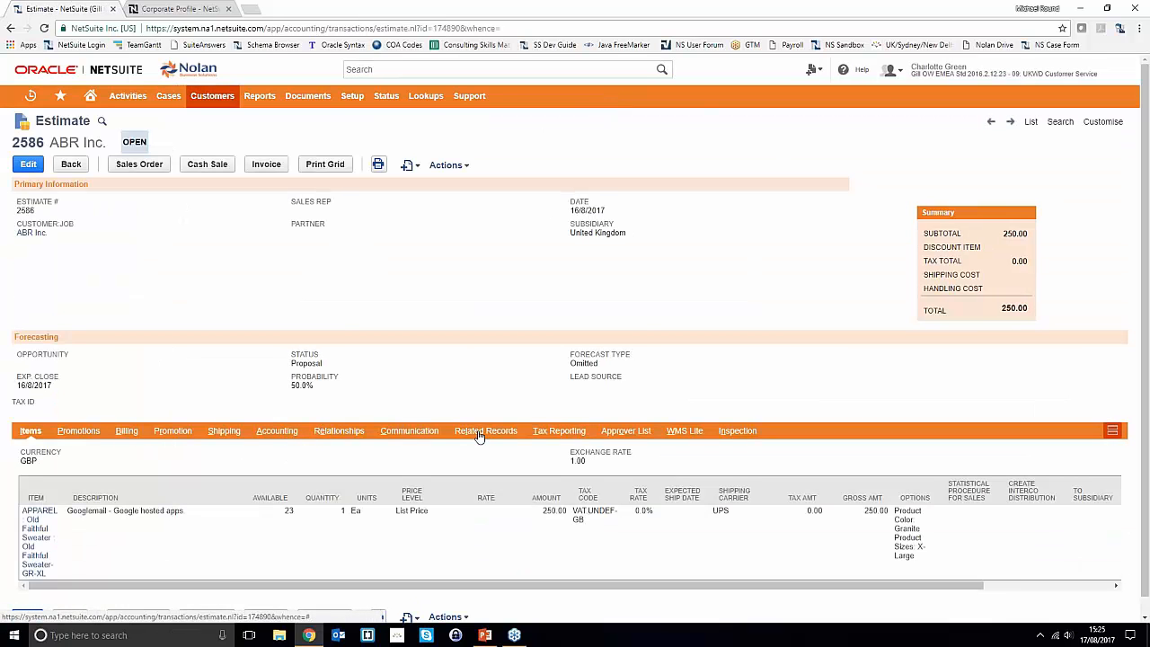
- Browse the estimate's subtabs, ending on Related Records > Support Cases showing cases 1182 and 1175
click(413, 435)
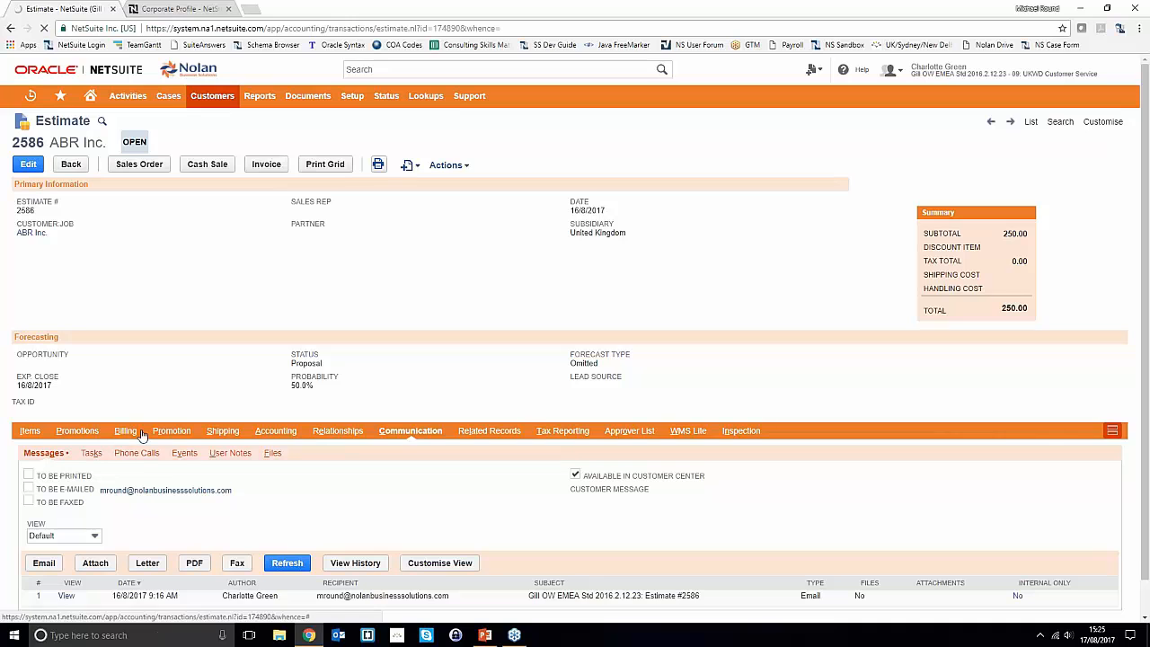
click(30, 432)
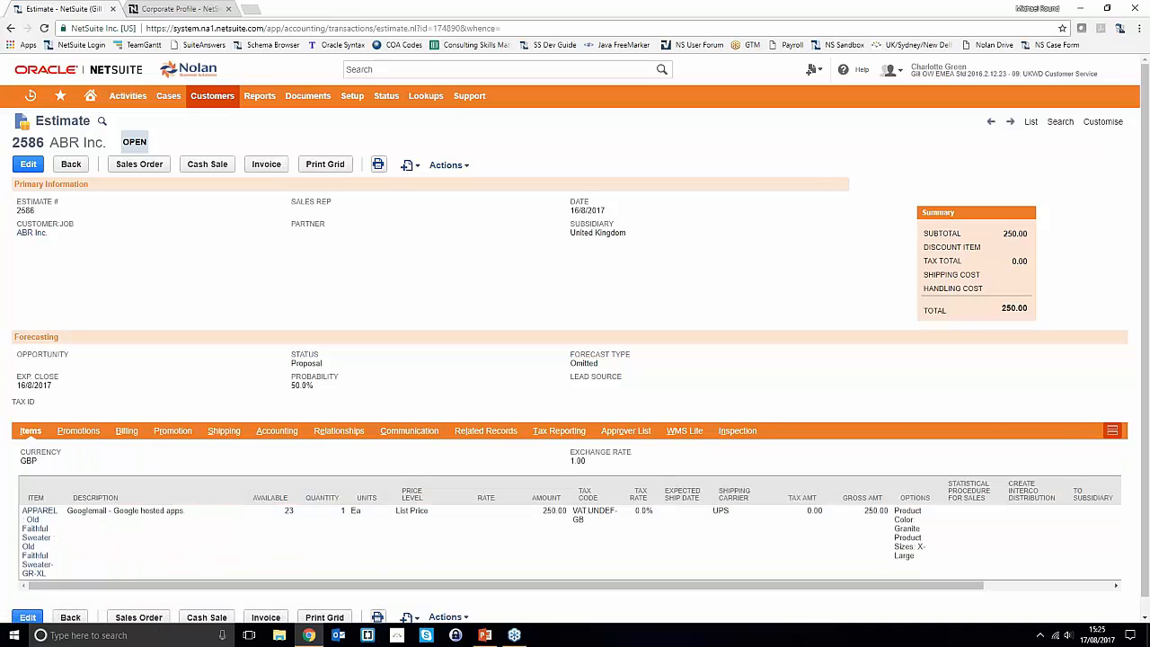
click(90, 431)
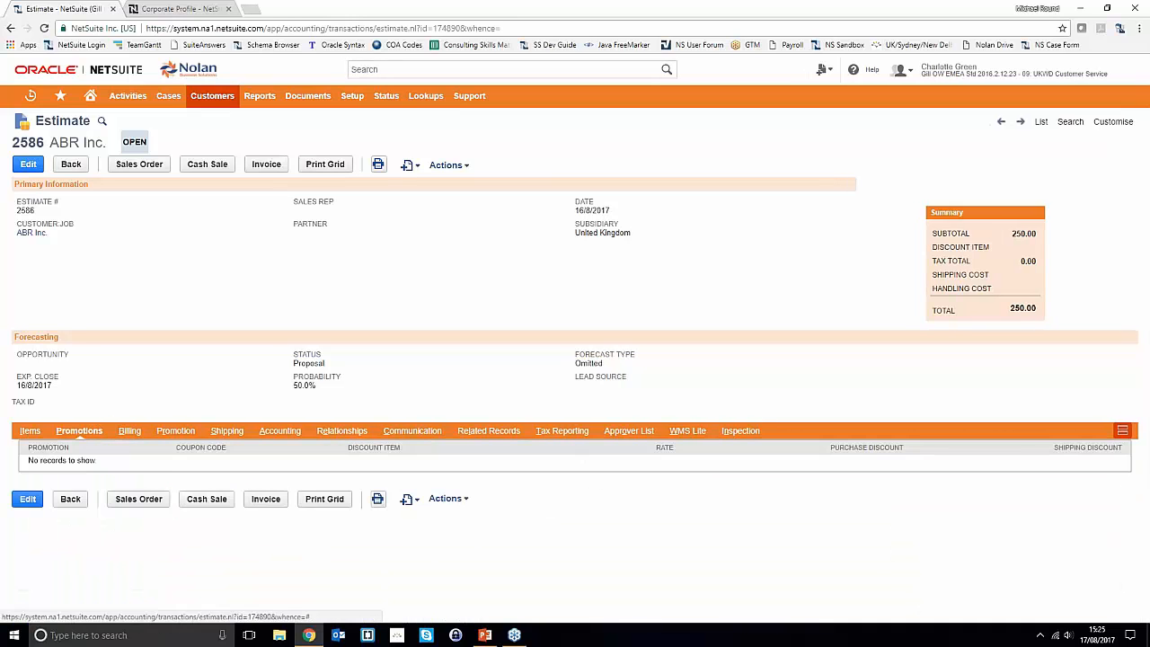
click(226, 431)
click(278, 433)
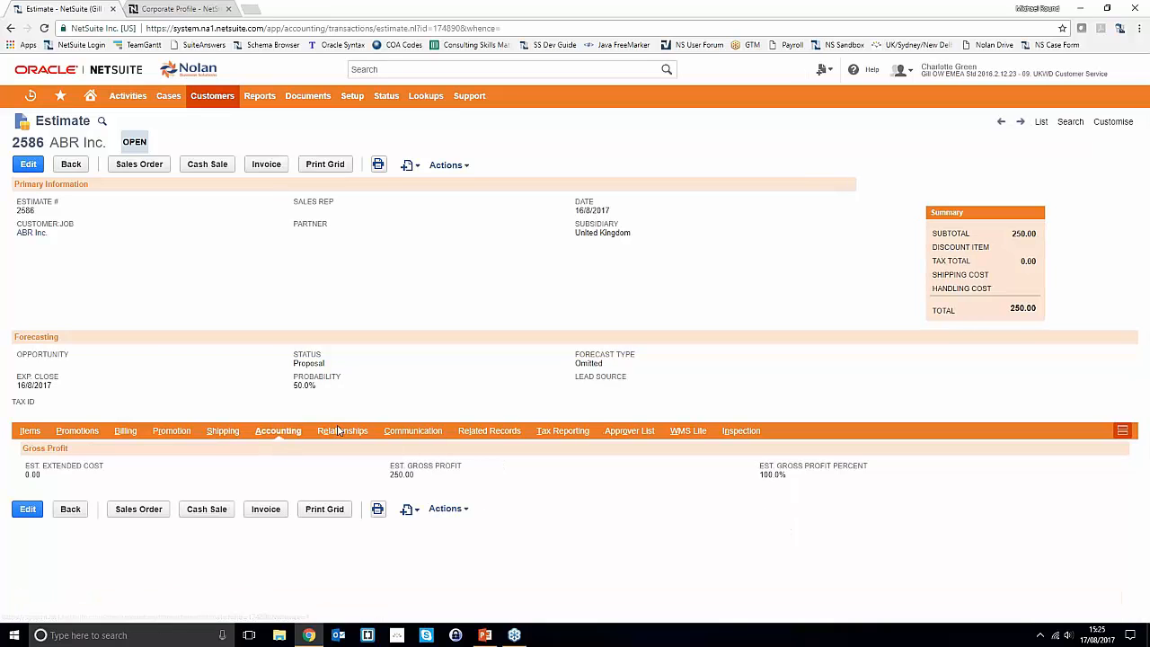
click(338, 432)
click(429, 433)
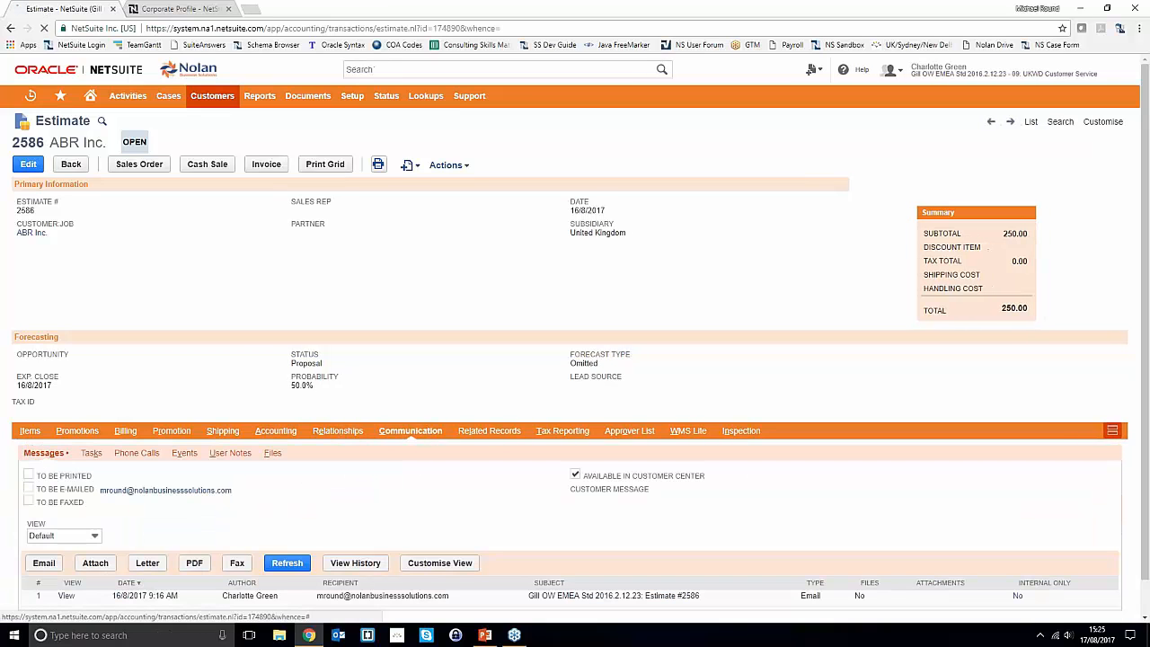
click(485, 433)
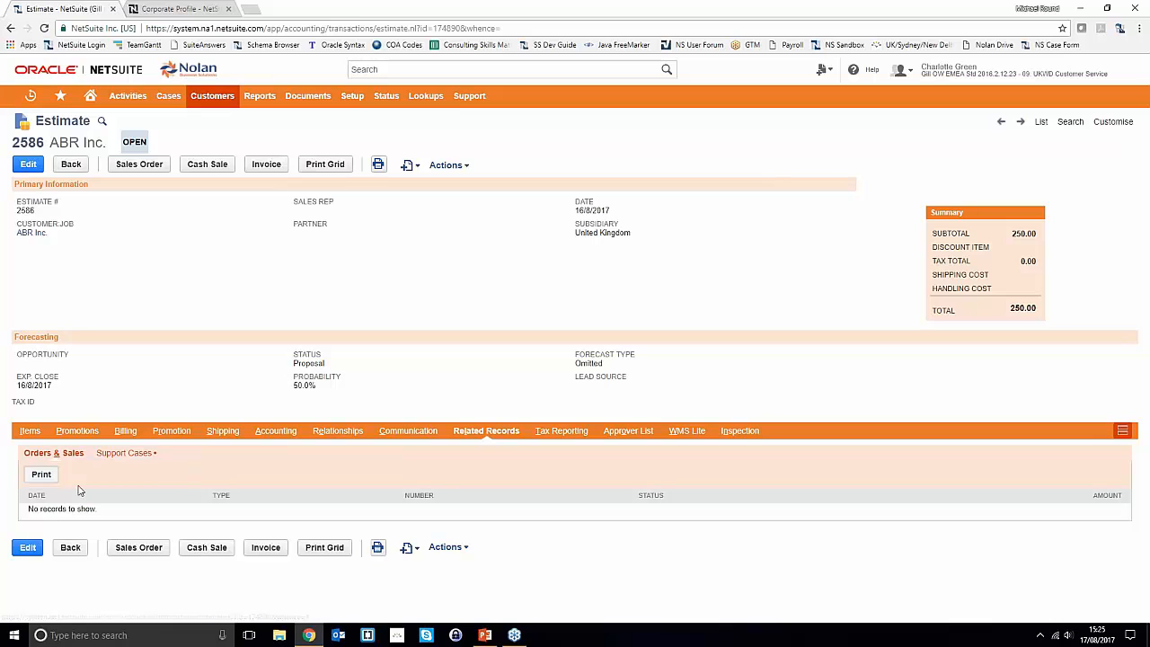
click(121, 455)
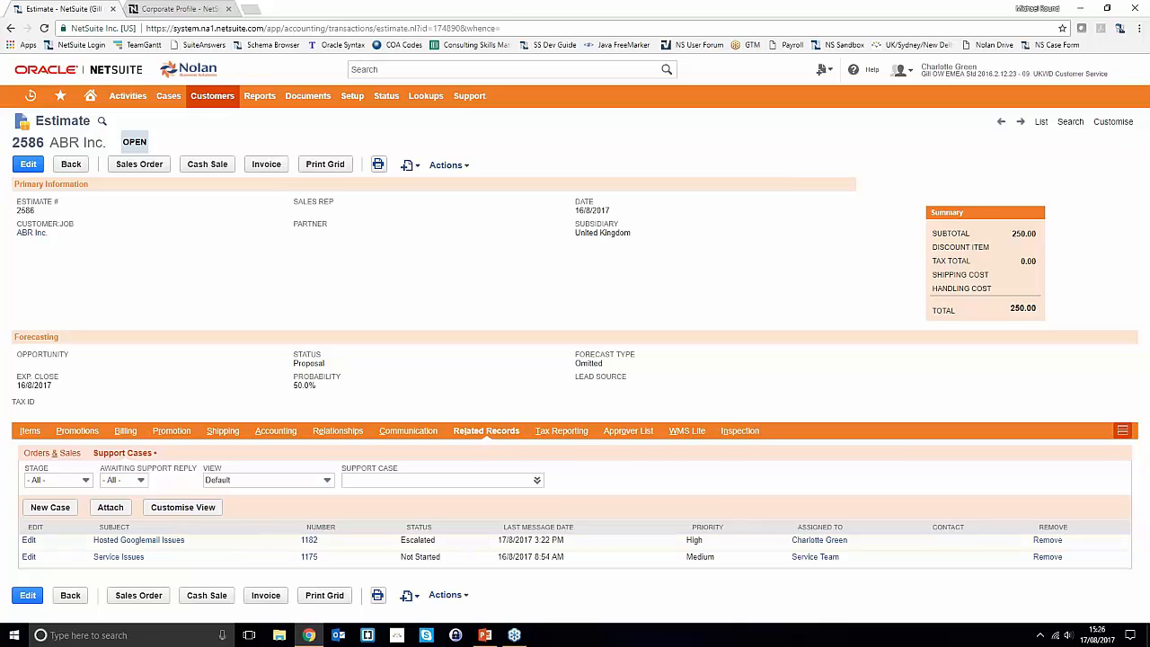
- From Home, open Cases > Reports > Open Case Analysis in a new tab and switch to it
click(91, 96)
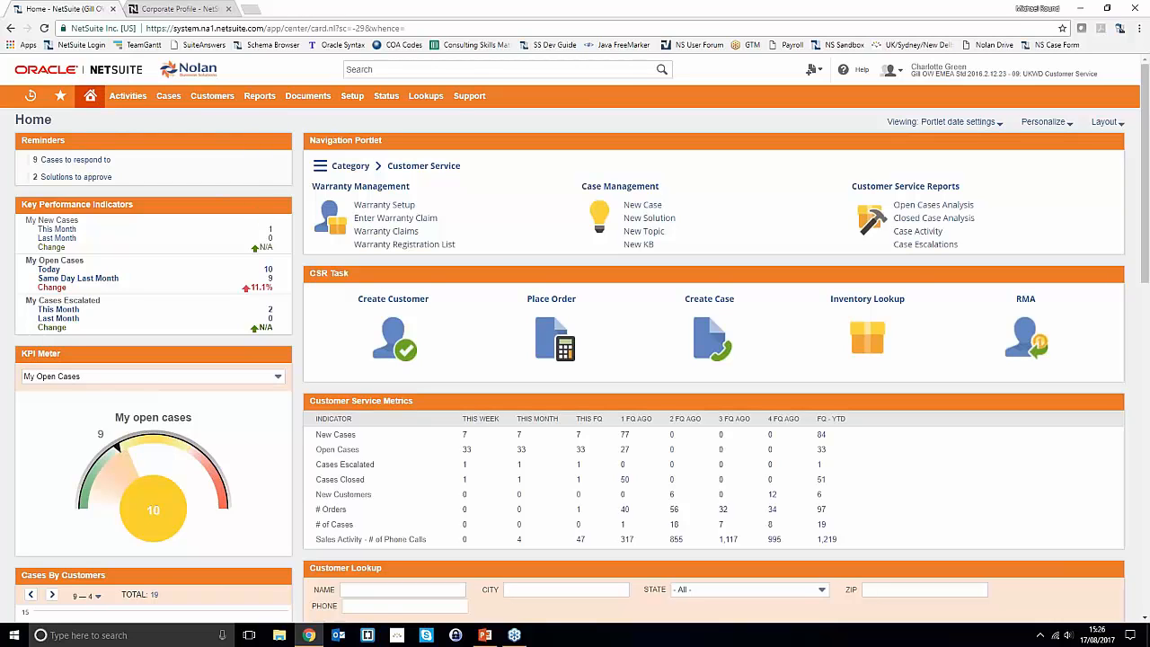
mouse_move(169, 96)
mouse_move(173, 170)
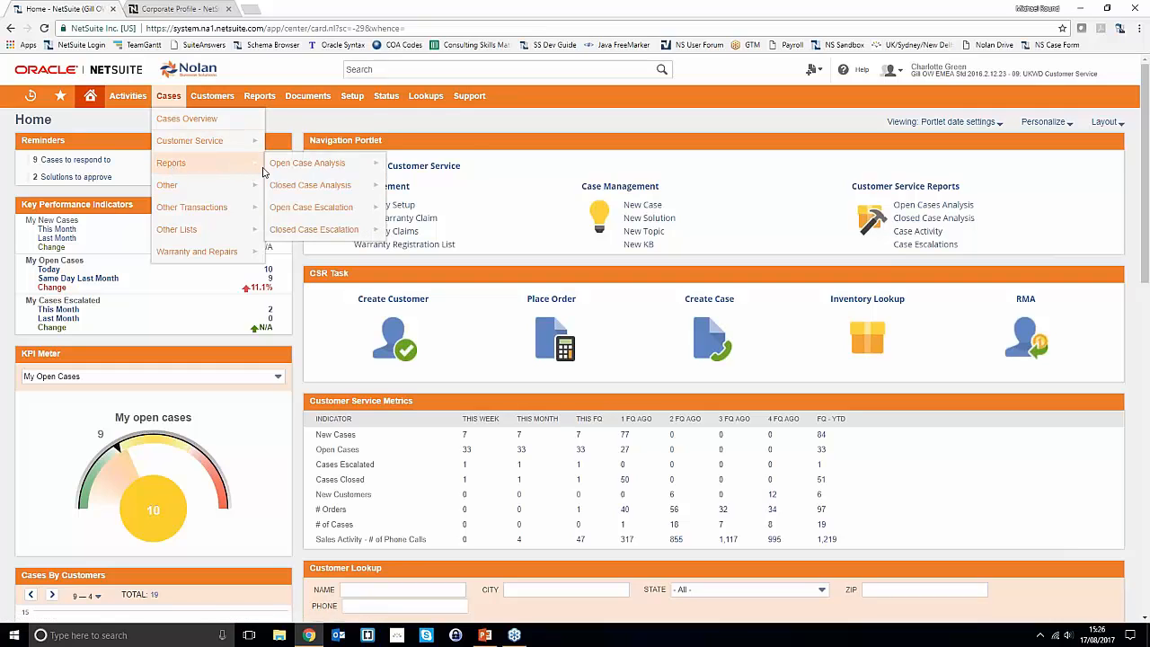
mouse_move(283, 170)
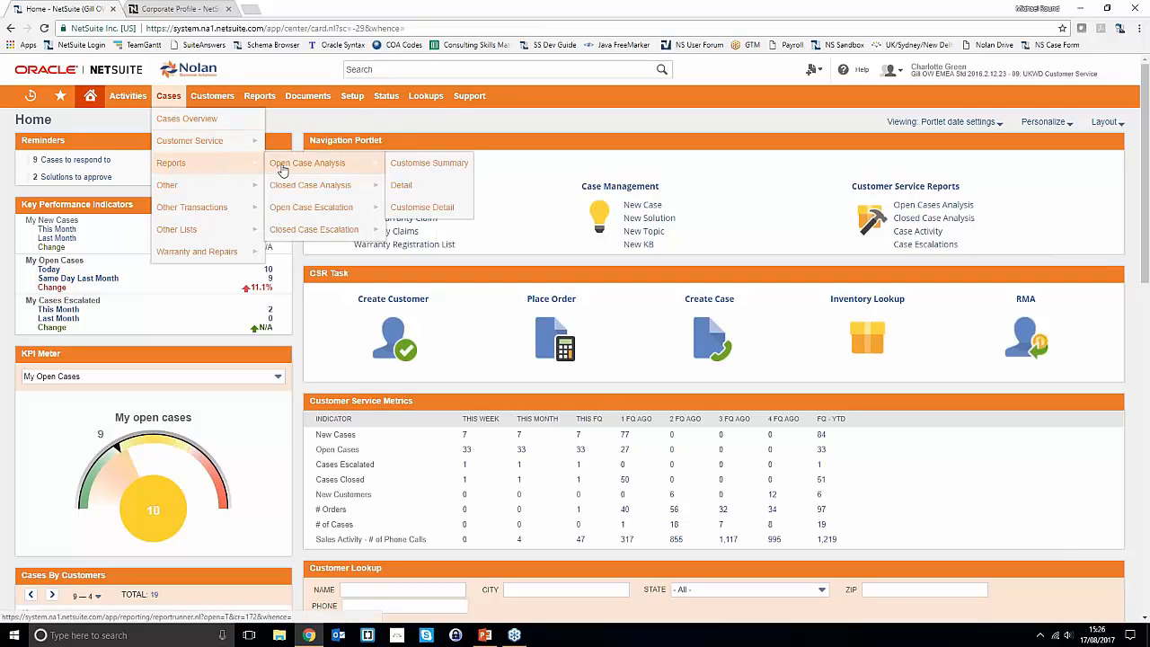
right_click(283, 170)
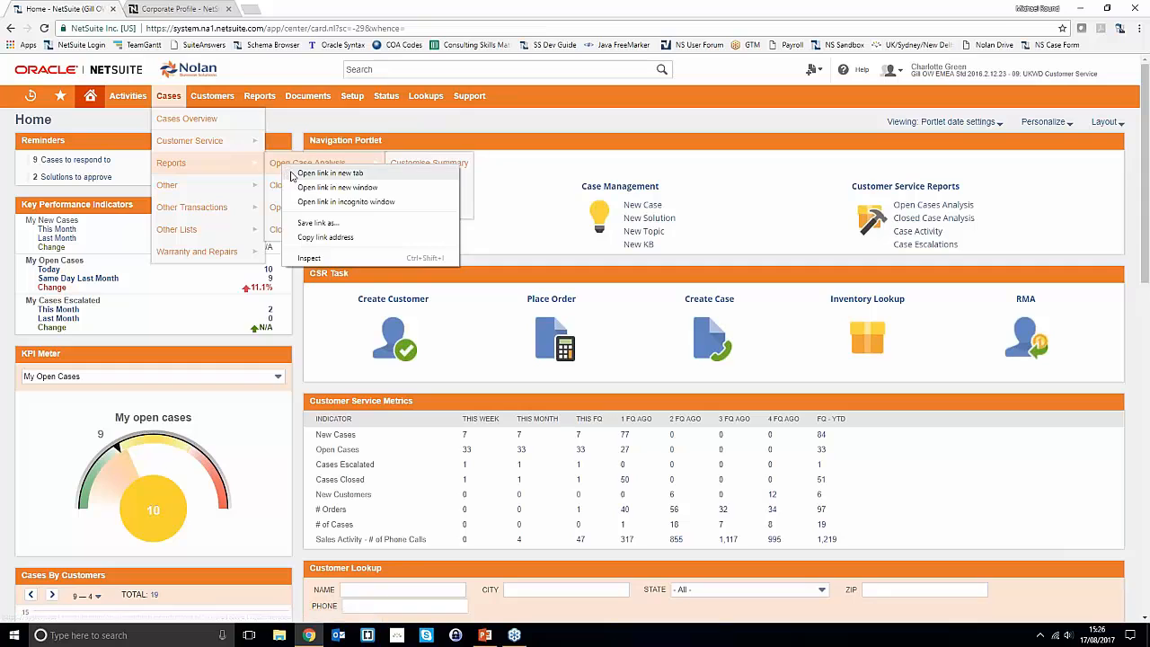
click(305, 175)
key(ctrl+Tab)
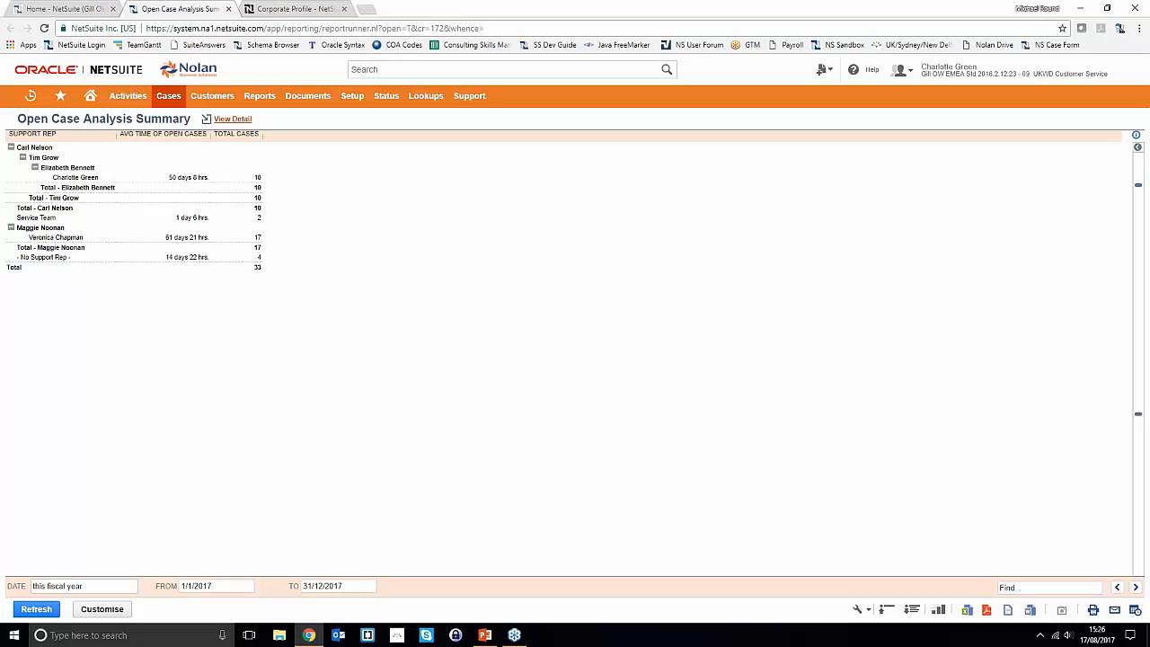
- Open case 287, Palmer and Harvey's Webstore Confirmation Error, from the Open Case Analysis Detail listing
click(74, 182)
click(36, 132)
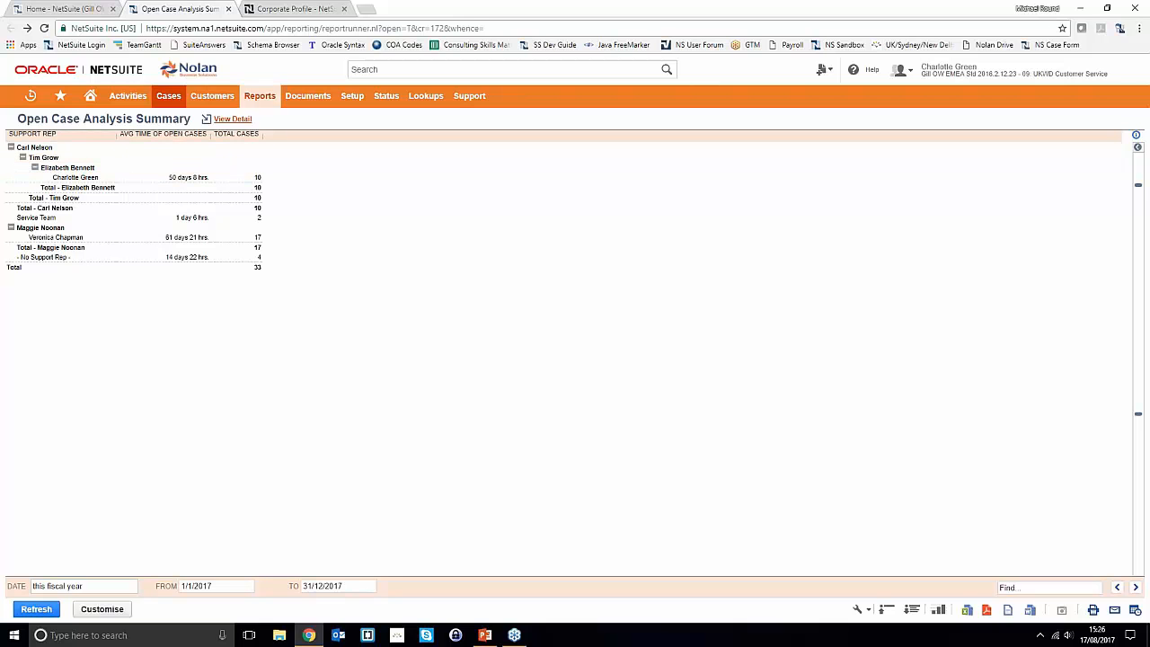
click(234, 119)
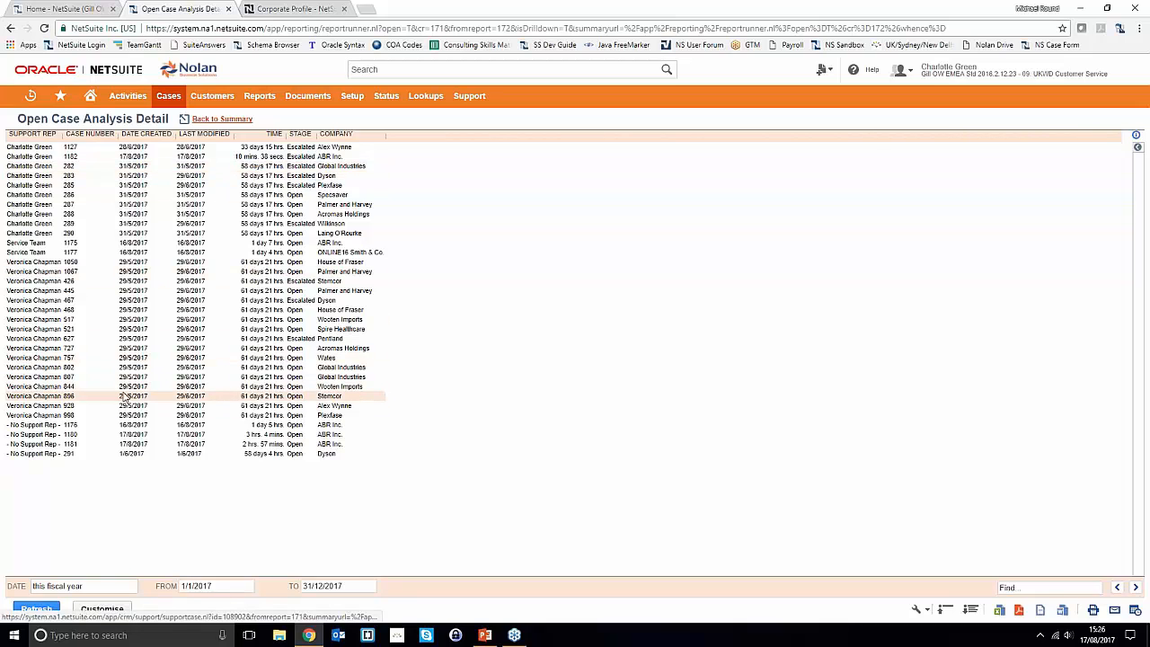
click(291, 205)
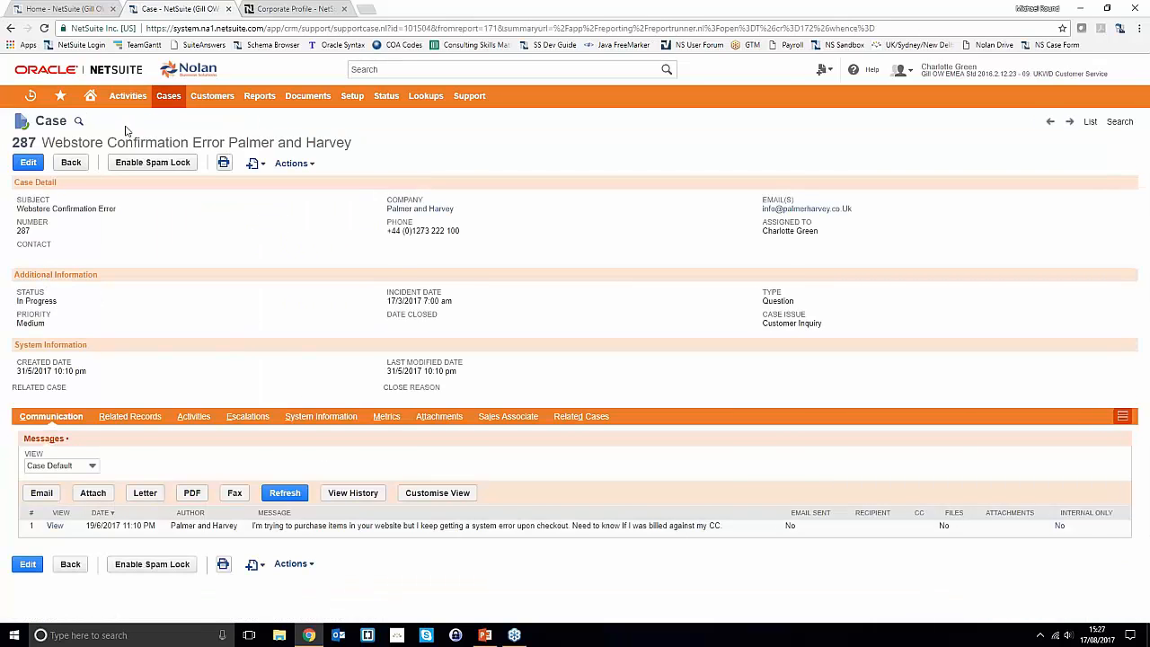
- Review the Closed Case Analysis summary and its detail listing, then return to the NetSuite home dashboard
mouse_move(169, 95)
mouse_move(173, 162)
mouse_move(310, 186)
click(311, 185)
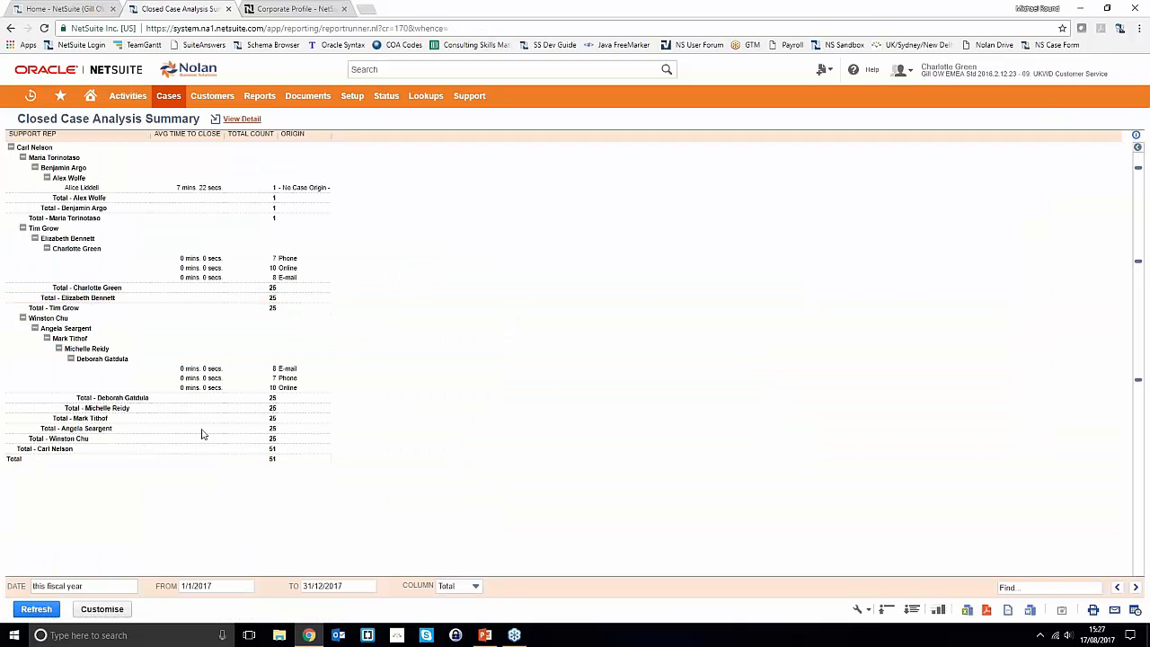
click(244, 119)
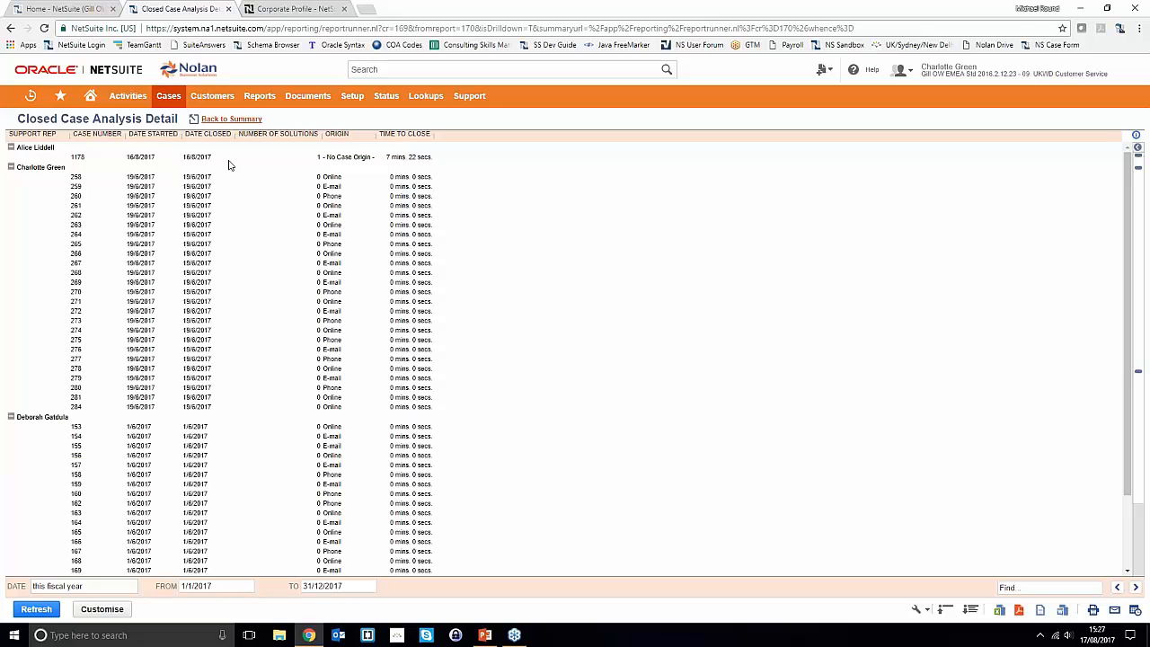
click(91, 96)
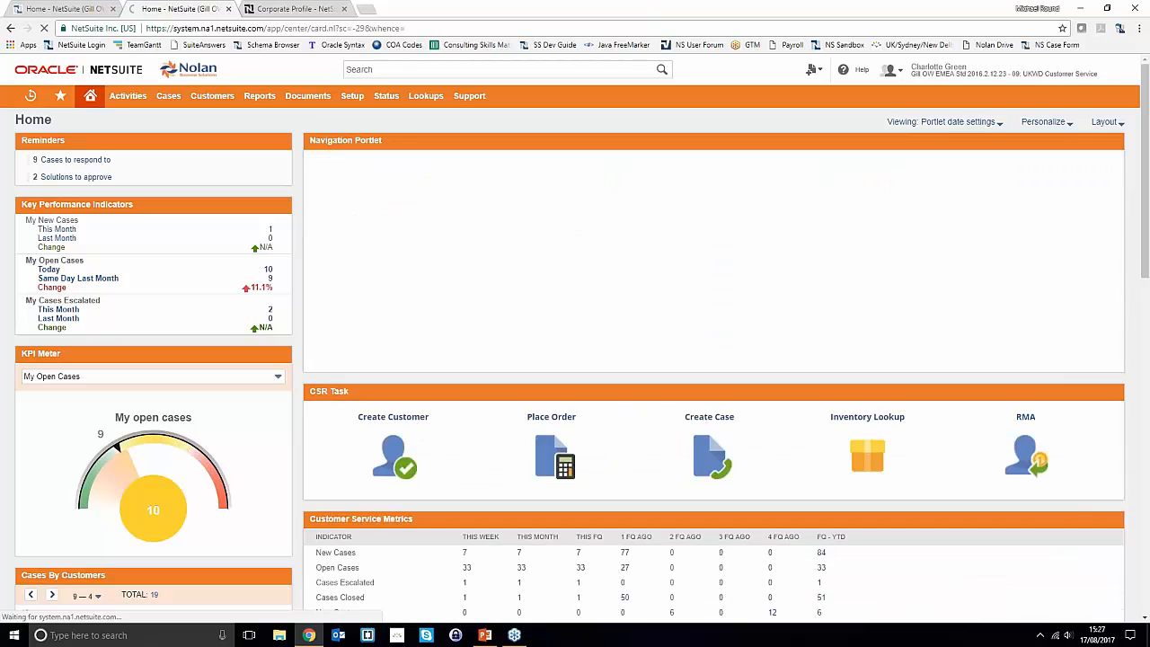
- In PowerPoint, present slide 11, the closing 'QUESTIONS?' slide, as a full-screen slide show
mouse_move(485, 636)
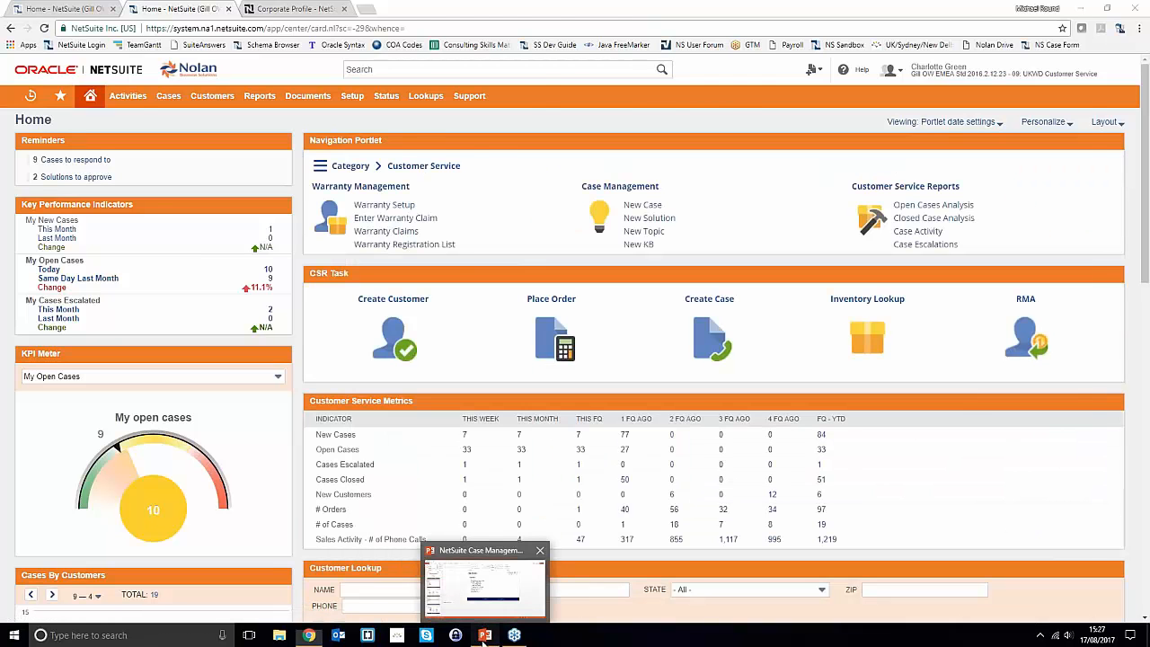
click(484, 636)
scroll(81, 411, down, 3)
click(100, 519)
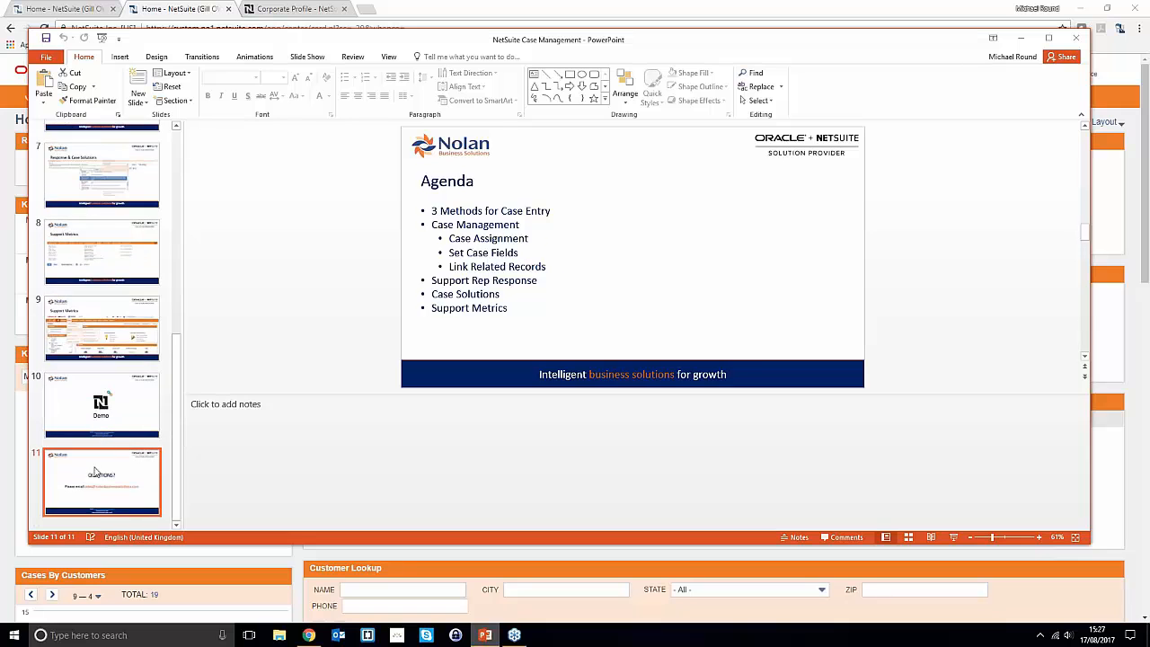
click(954, 537)
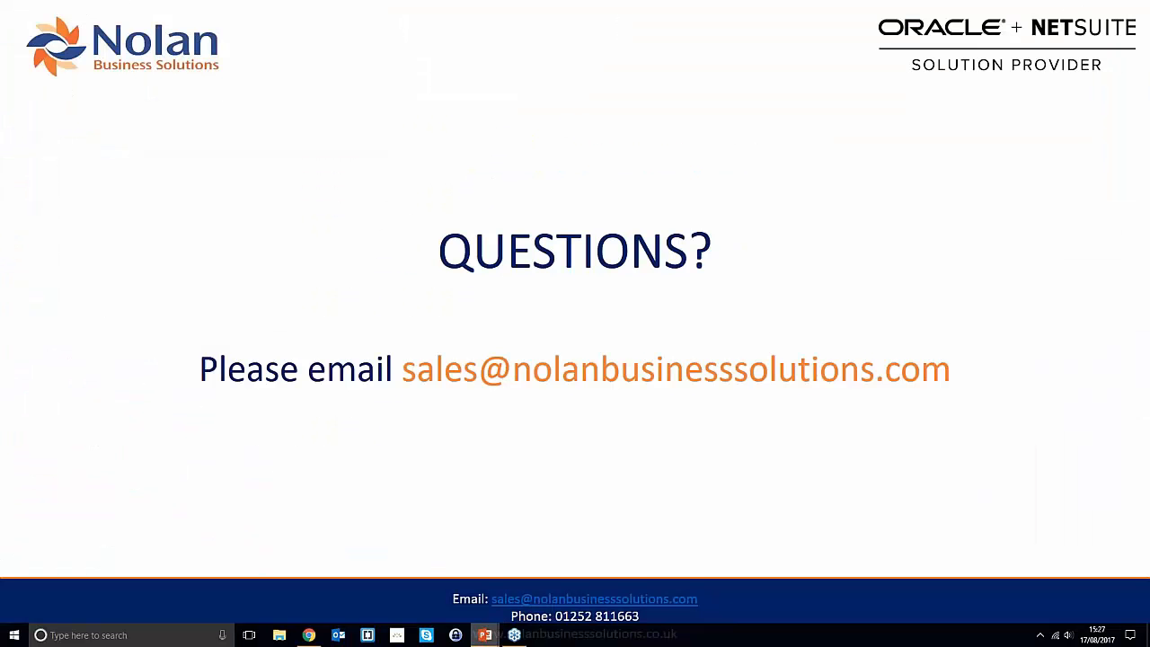